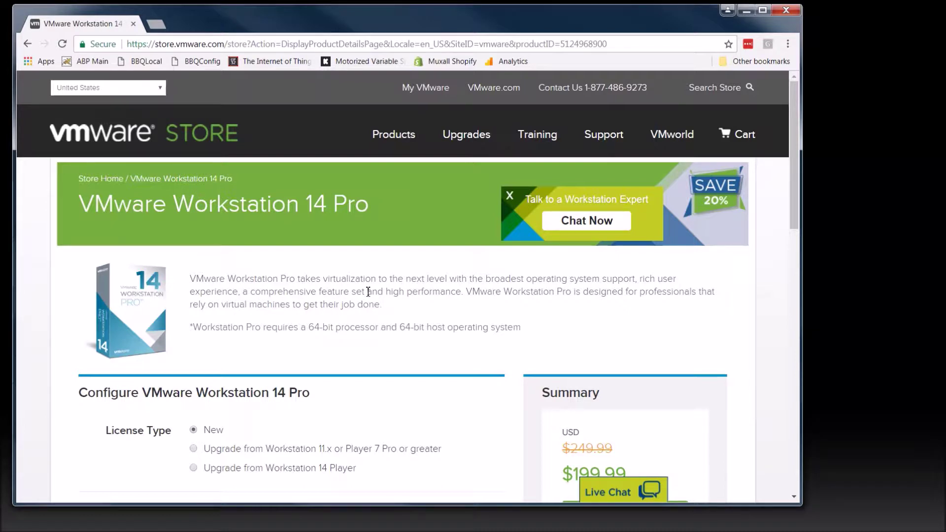
- Read the processor and host operating system requirement in the VMware Workstation 14 Pro description
scroll(384, 311, down, 1)
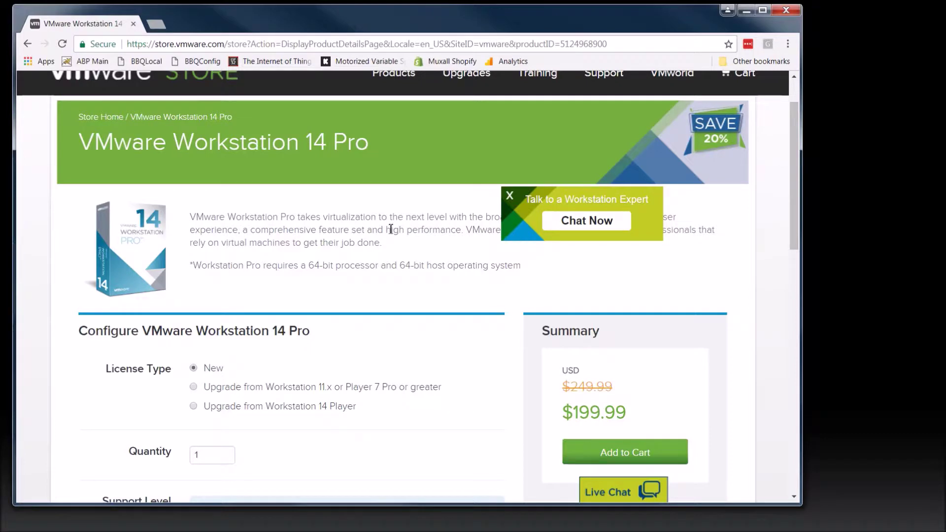
drag(195, 266, 473, 272)
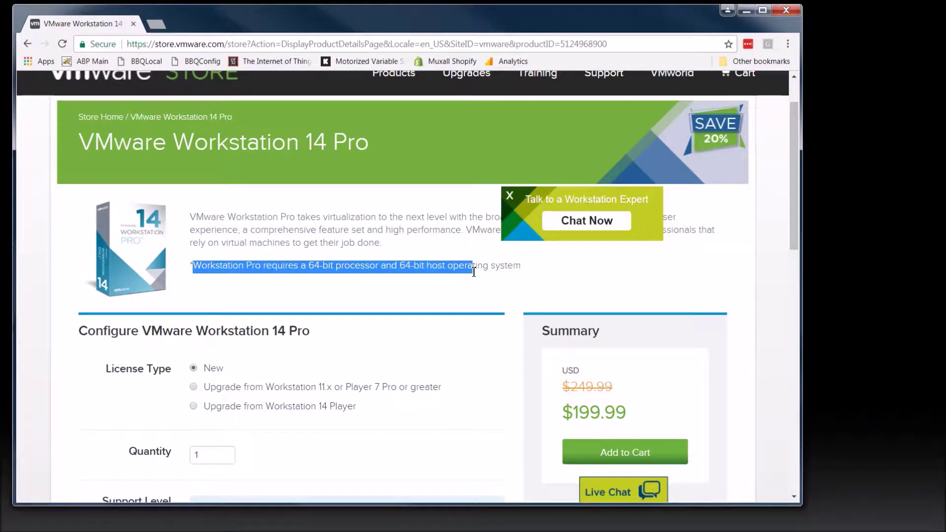
drag(473, 272, 491, 266)
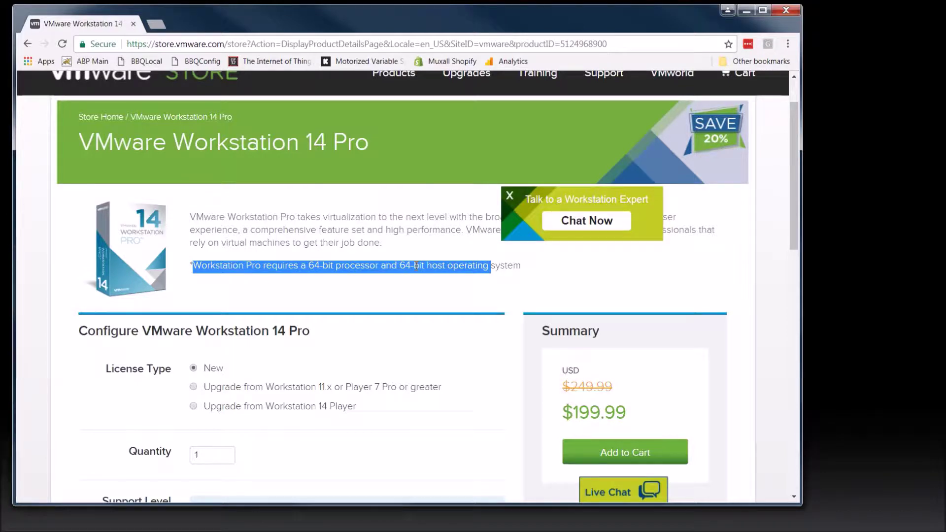
click(515, 270)
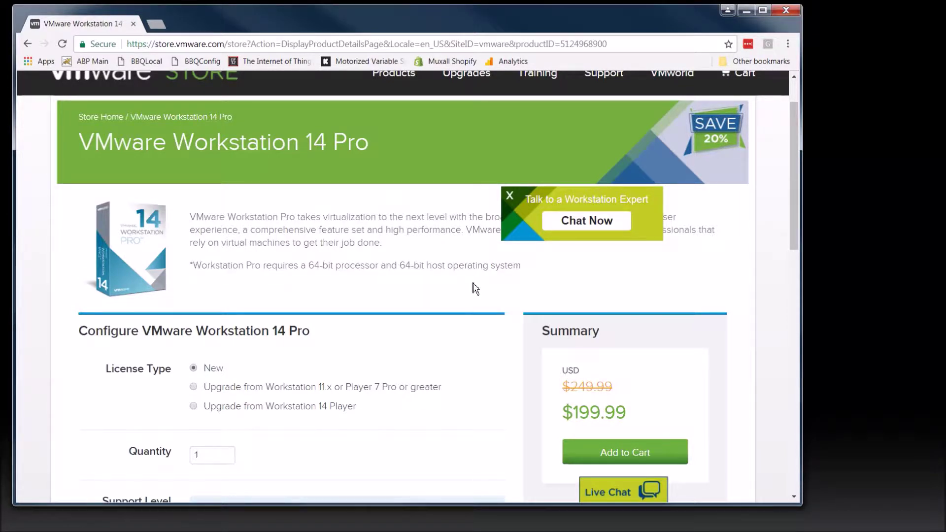
- Close the Talk to a Workstation Expert chat popup covering the product page
scroll(473, 289, down, 3)
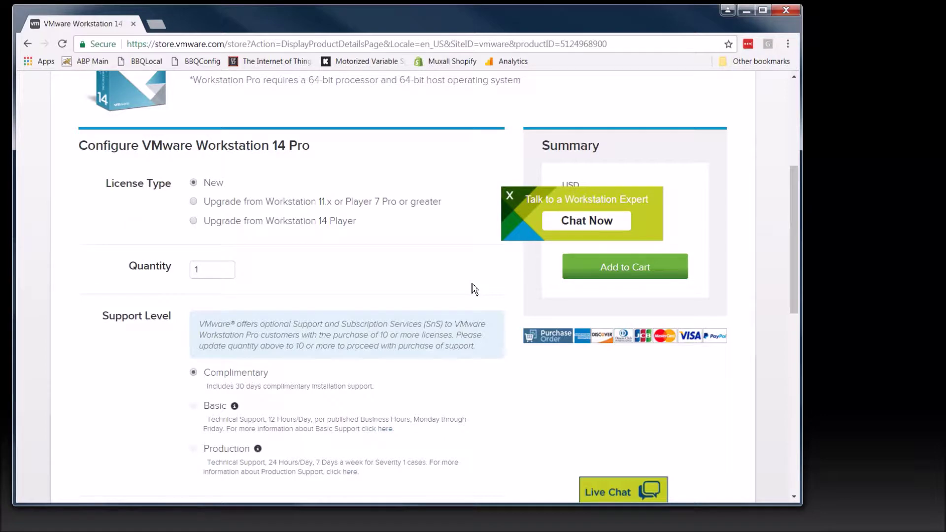
scroll(474, 289, down, 1)
scroll(470, 290, up, 3)
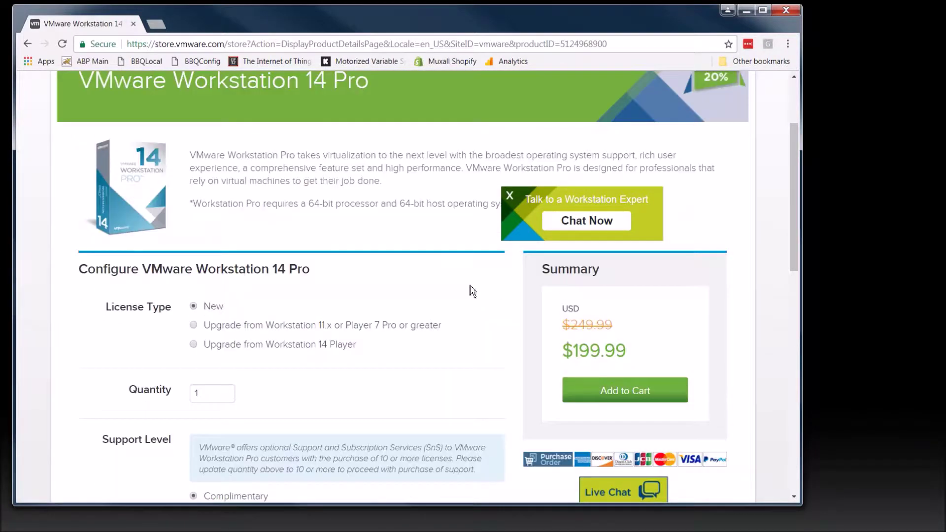
click(510, 196)
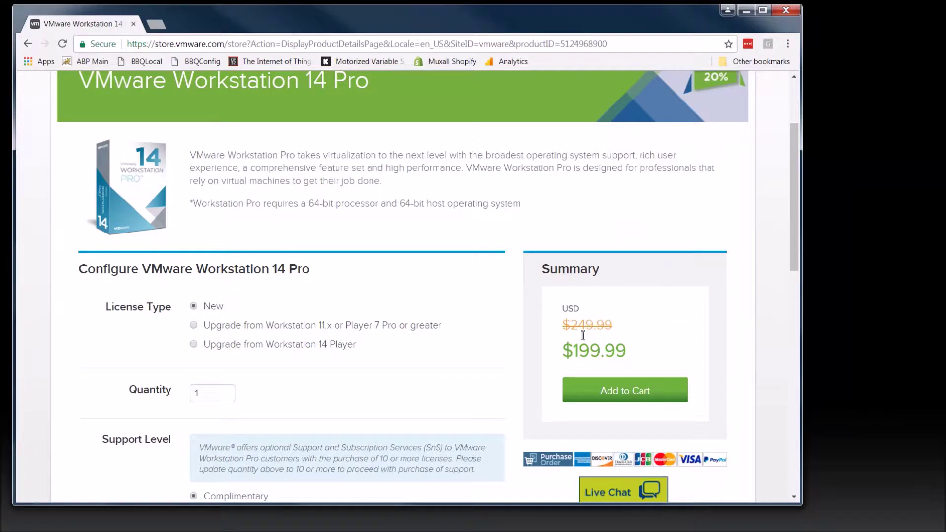
- Examine the original and discounted prices in the order Summary
scroll(571, 311, down, 1)
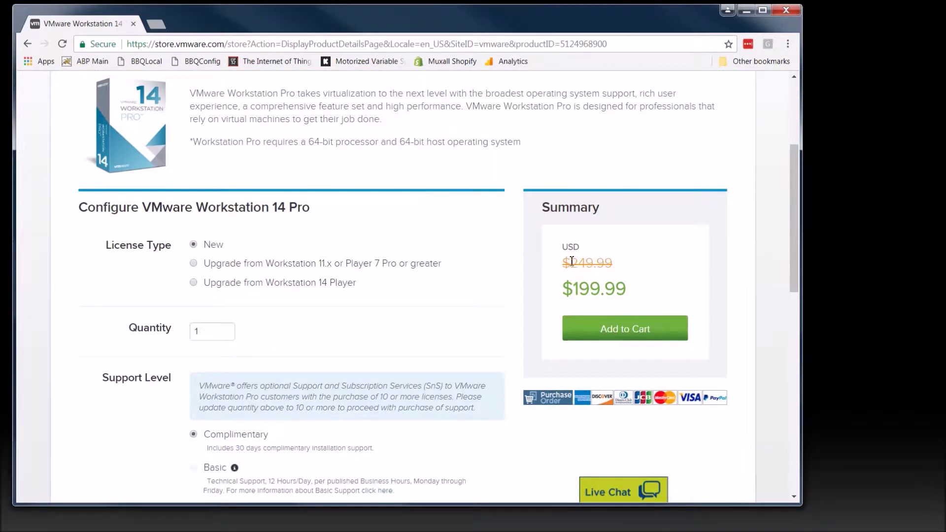
drag(565, 263, 629, 294)
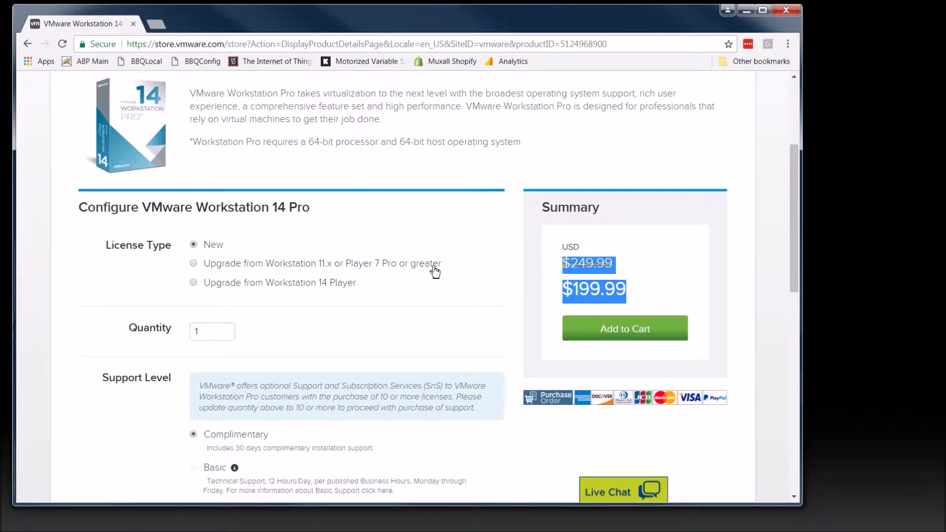
click(469, 245)
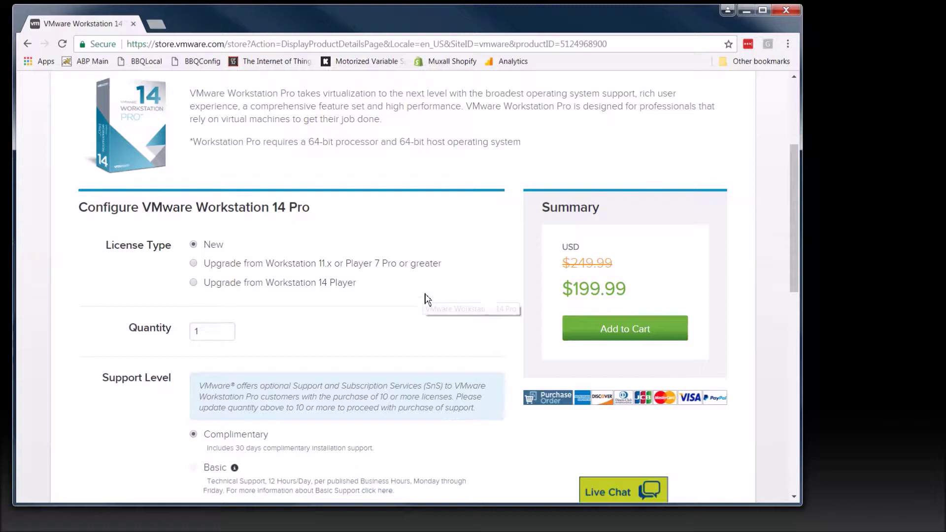
- Review the license type, quantity, support level and support term options, down to the product's key features
scroll(425, 299, down, 1)
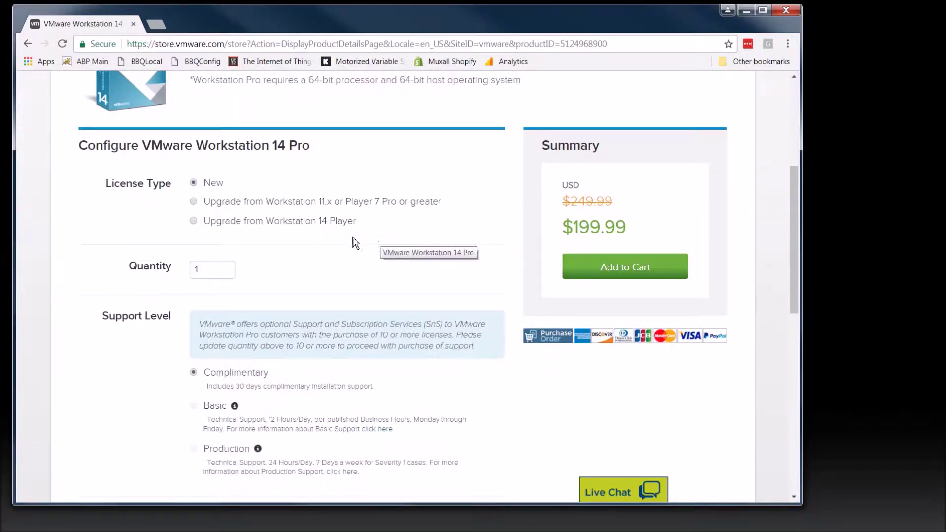
scroll(343, 250, down, 1)
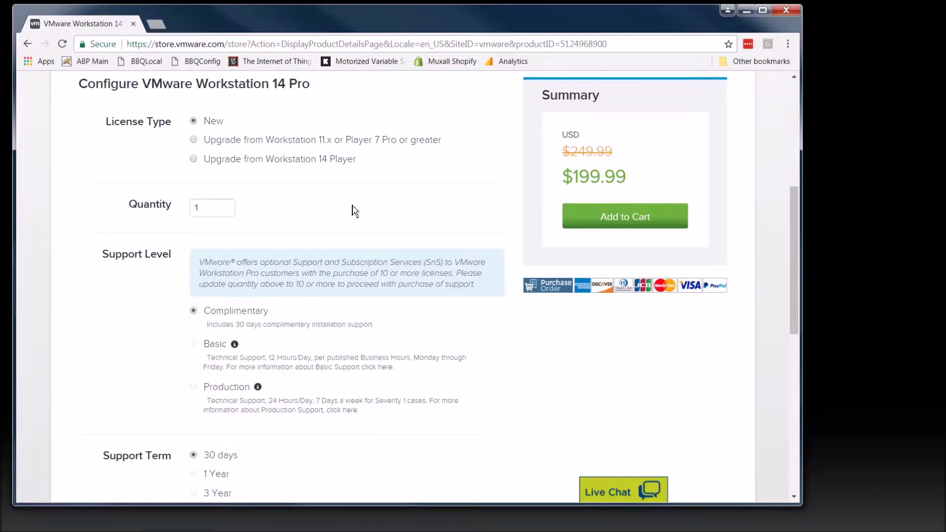
scroll(354, 209, down, 3)
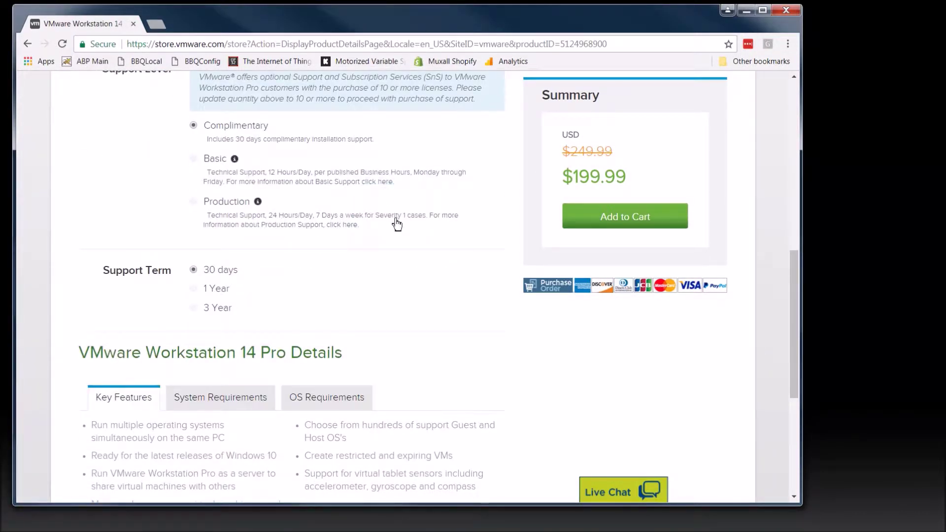
scroll(396, 224, up, 1)
scroll(425, 292, down, 4)
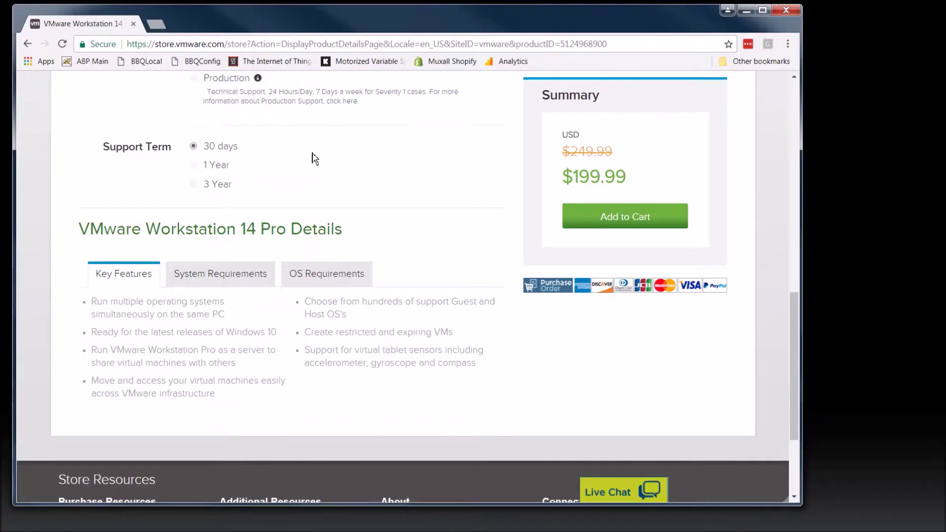
scroll(498, 192, down, 1)
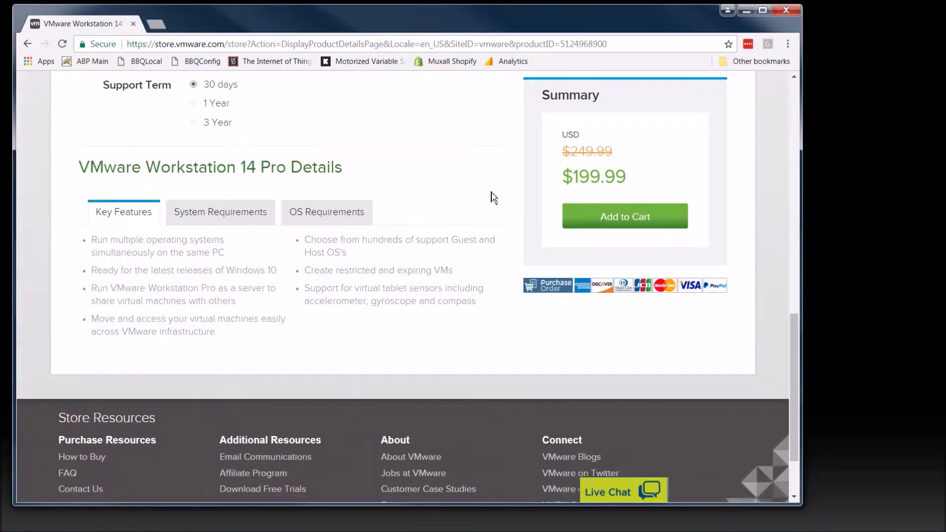
- Show the System Requirements and examine which Intel Atom and AMD processors are excluded from support
click(217, 218)
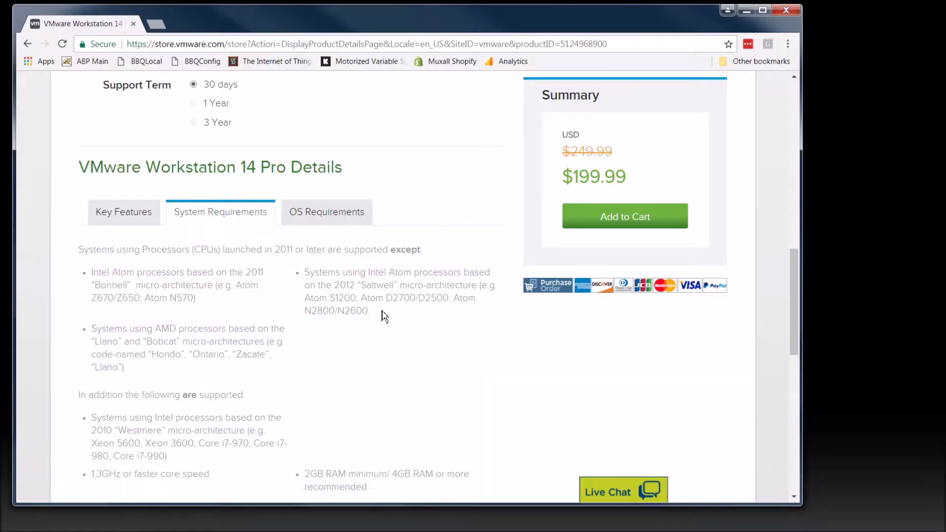
scroll(383, 314, down, 2)
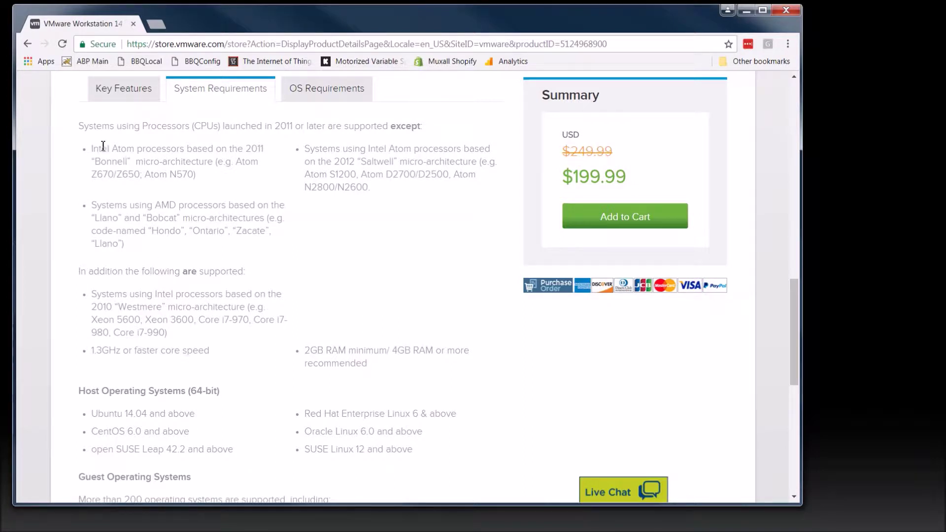
drag(99, 149, 184, 148)
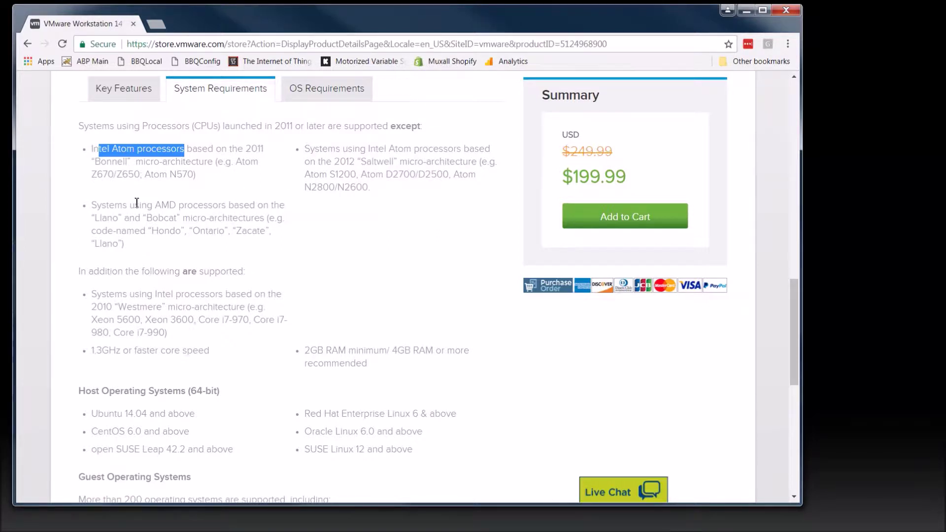
drag(154, 205, 157, 219)
click(372, 243)
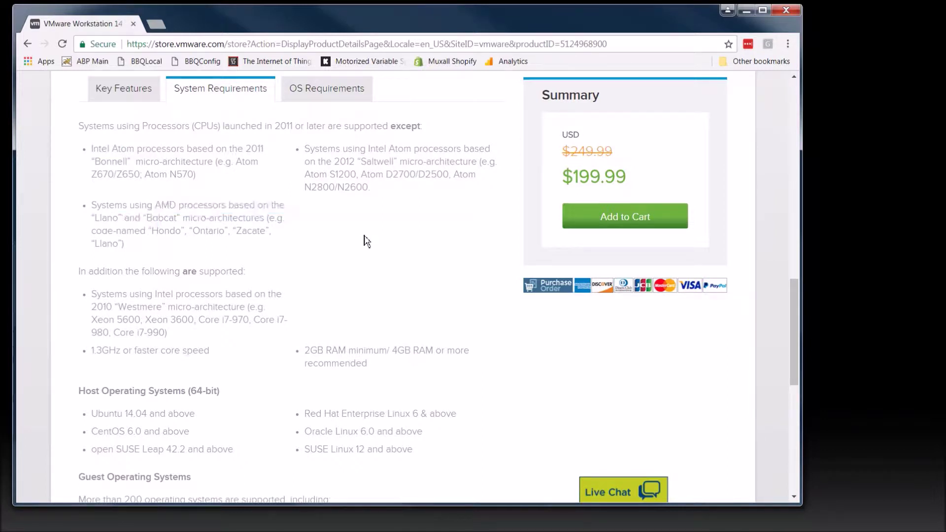
- Examine the additionally supported Intel "Westmere" processors in the System Requirements
scroll(352, 241, down, 1)
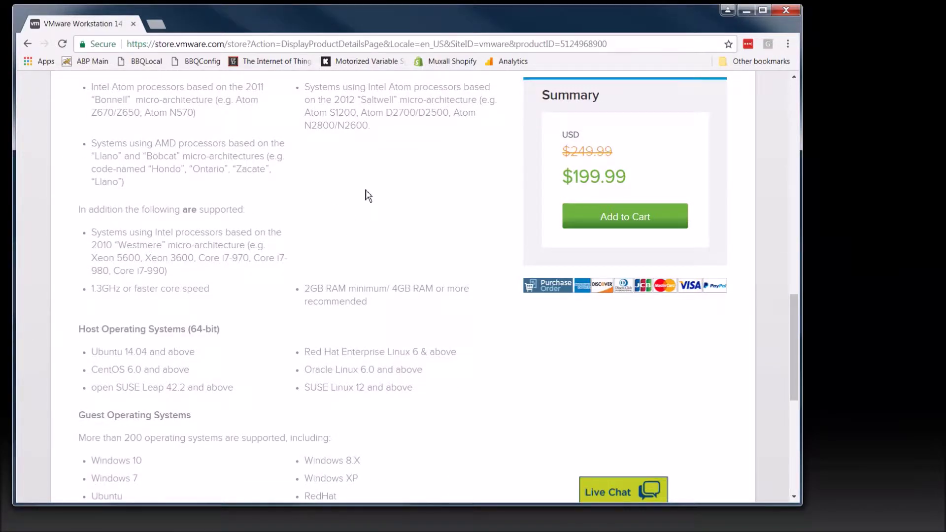
scroll(367, 196, down, 1)
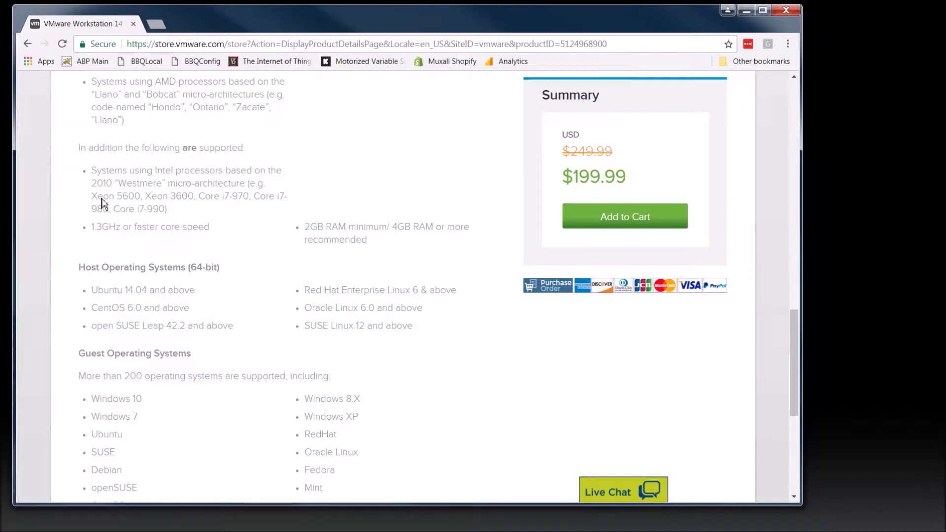
drag(170, 210, 99, 191)
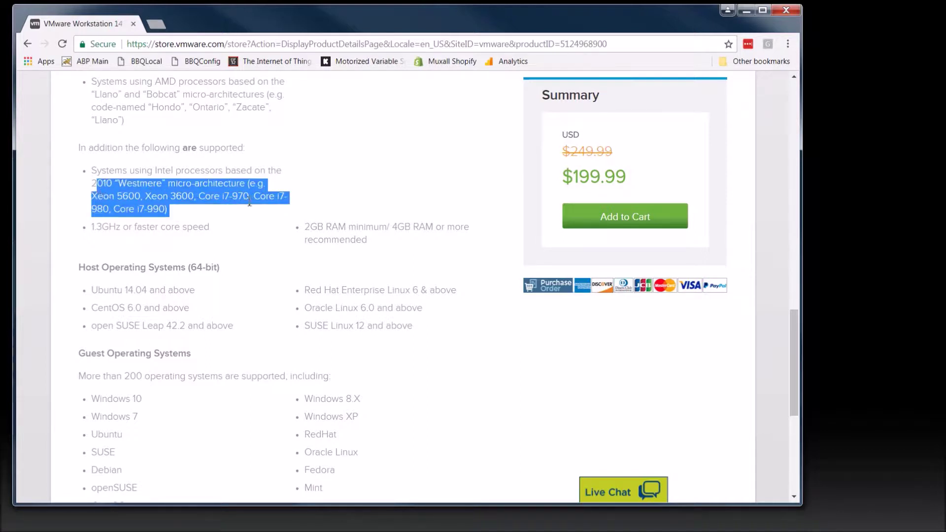
click(325, 190)
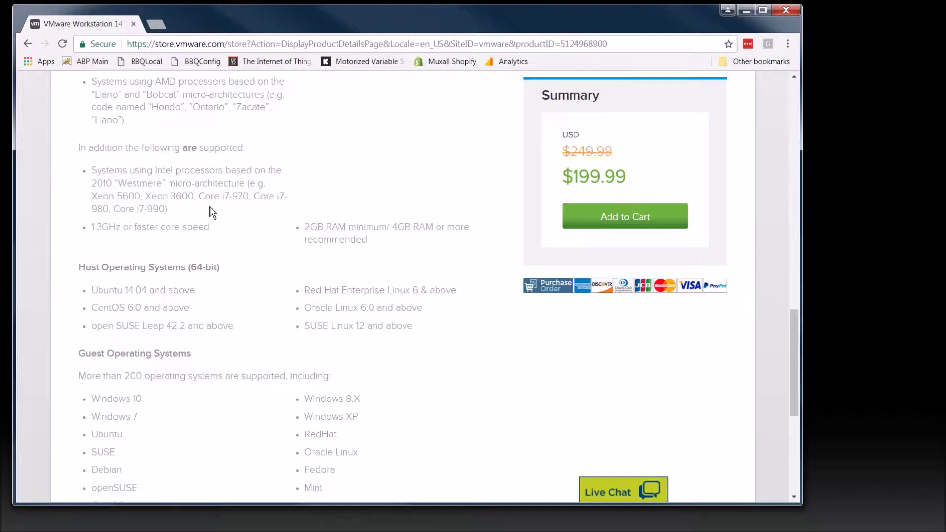
drag(169, 208, 84, 192)
click(240, 224)
- Read the list of supported 64-bit host operating systems in the System Requirements
scroll(242, 225, down, 1)
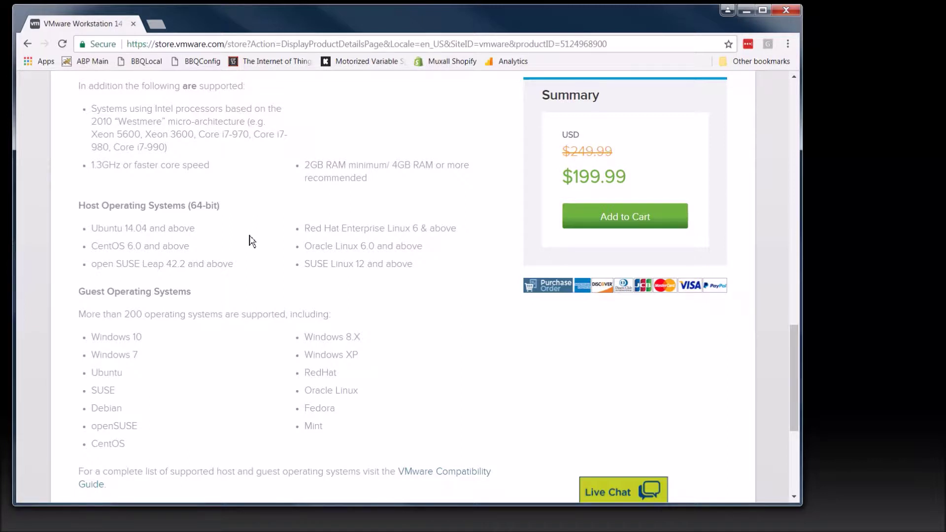
drag(241, 266, 102, 232)
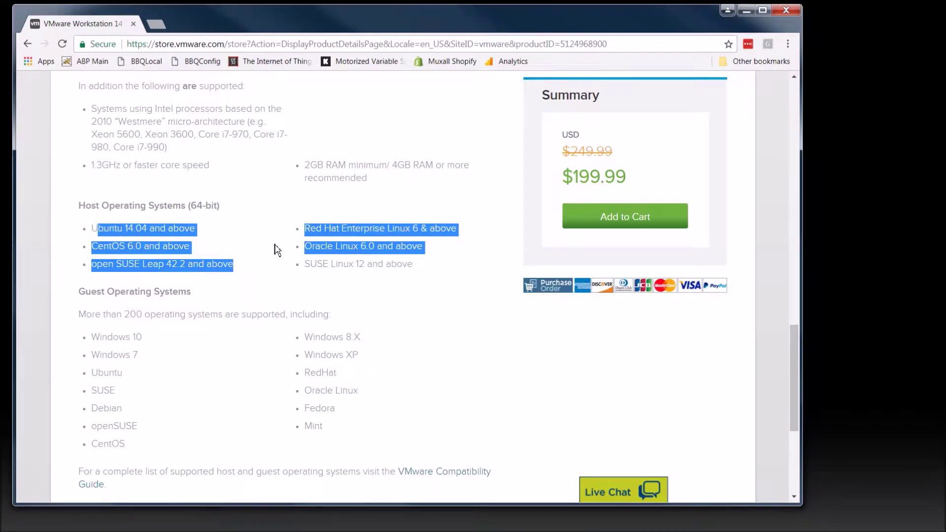
click(217, 262)
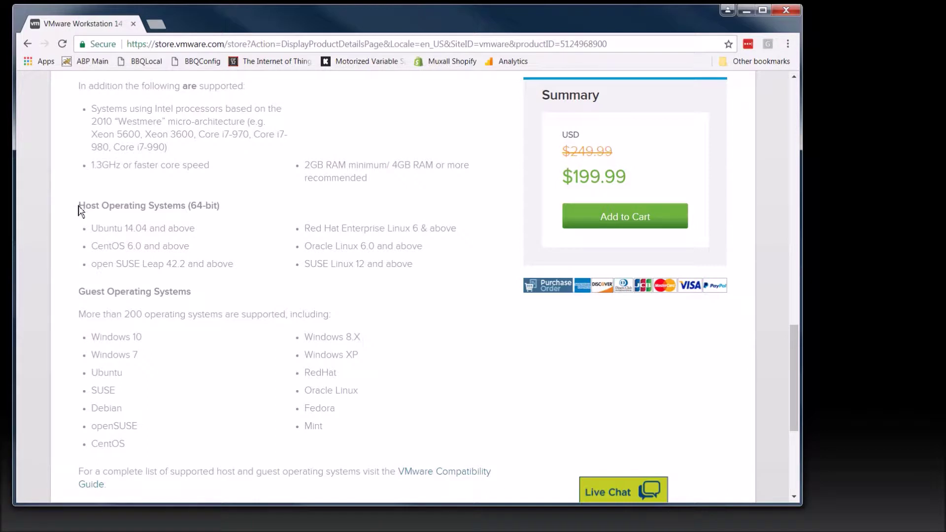
drag(81, 202, 414, 265)
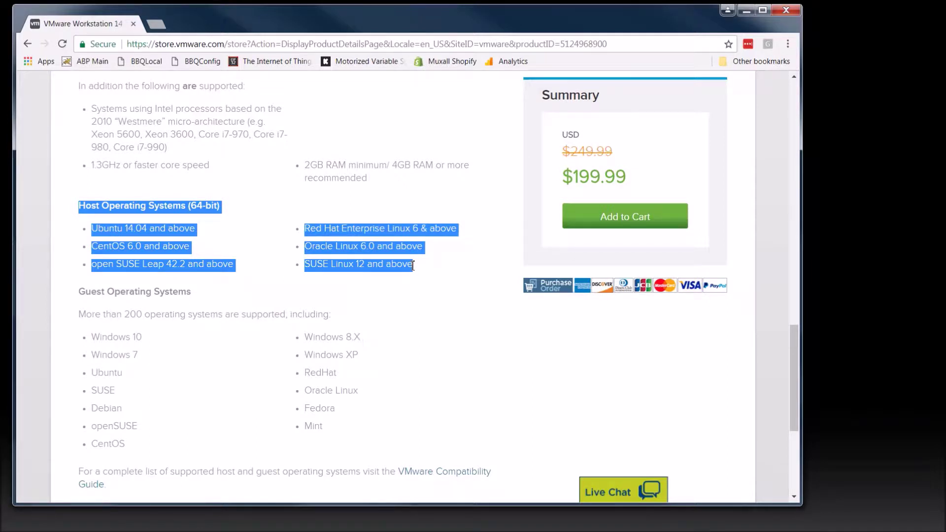
click(252, 276)
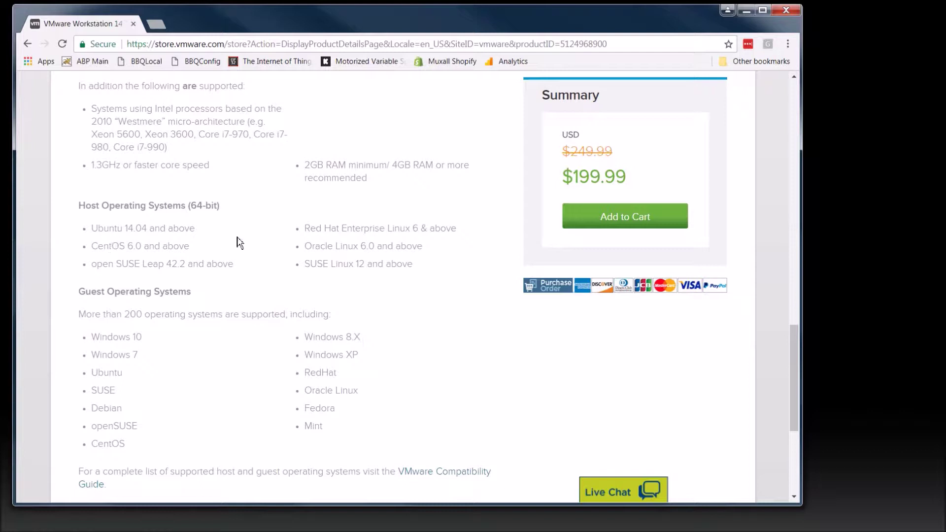
- Read the Guest Operating Systems section, including its list and compatibility guide note
scroll(249, 270, down, 2)
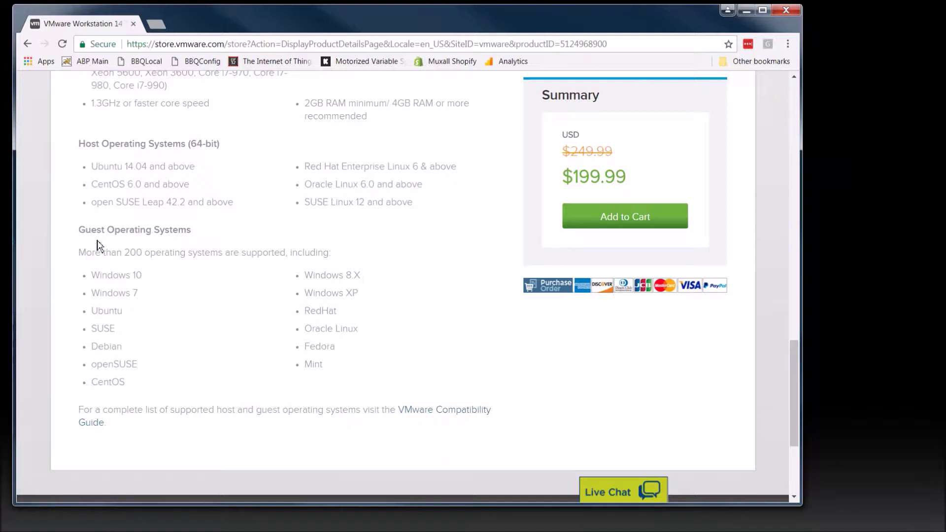
drag(124, 253, 322, 254)
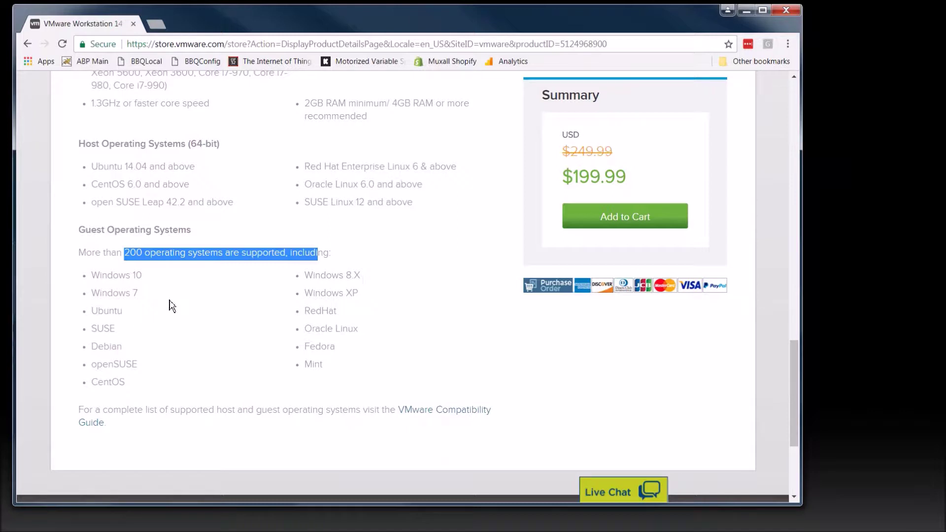
click(229, 275)
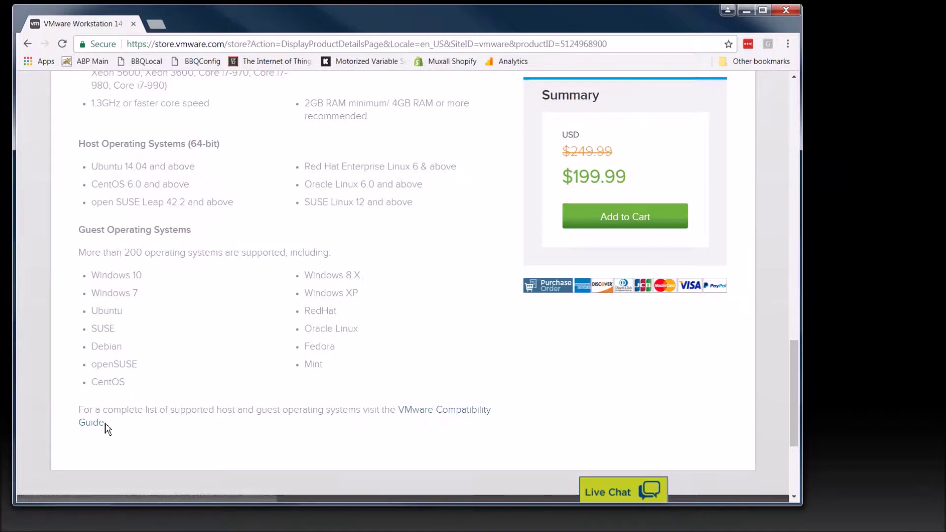
- Show the OS Requirements and examine which Windows and Linux host operating systems can run Workstation Pro
scroll(407, 361, up, 5)
scroll(409, 361, down, 5)
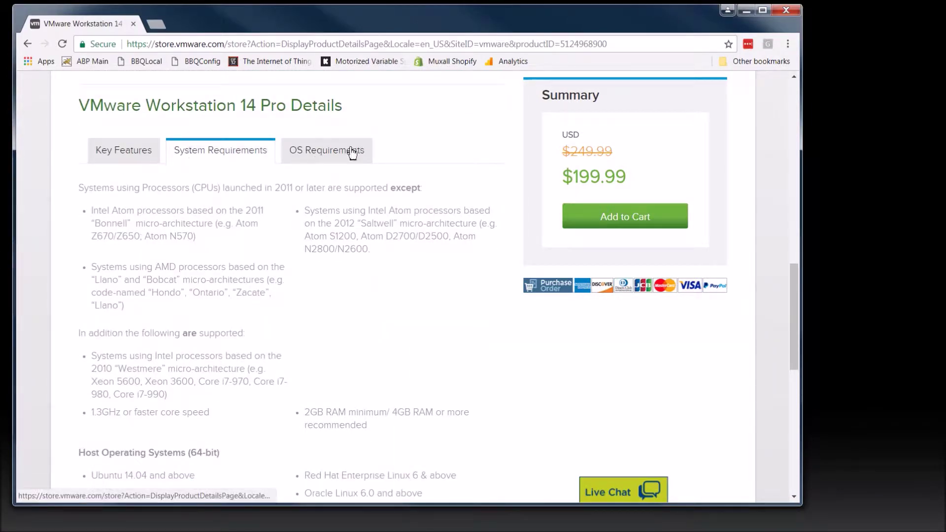
click(331, 153)
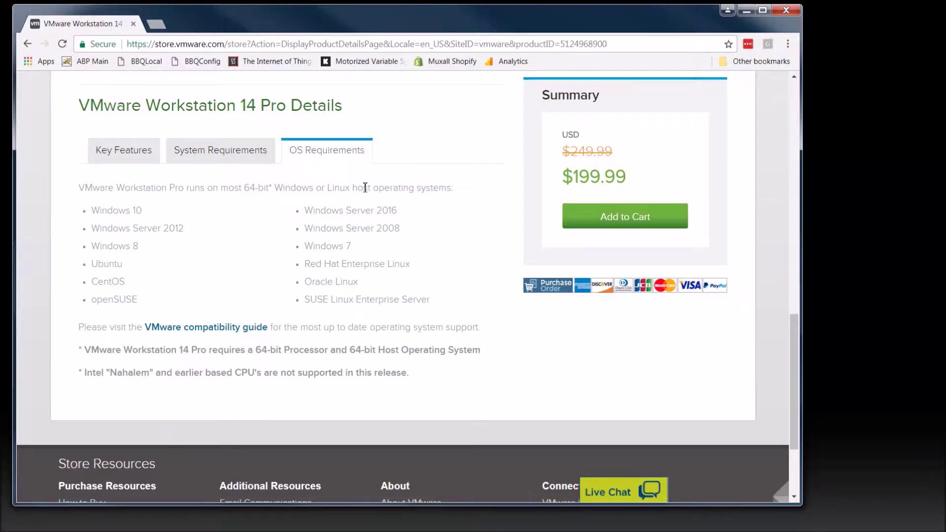
drag(348, 187, 429, 188)
click(424, 228)
- Return to the System Requirements and compare their processor, memory and host operating system entries
scroll(228, 265, down, 2)
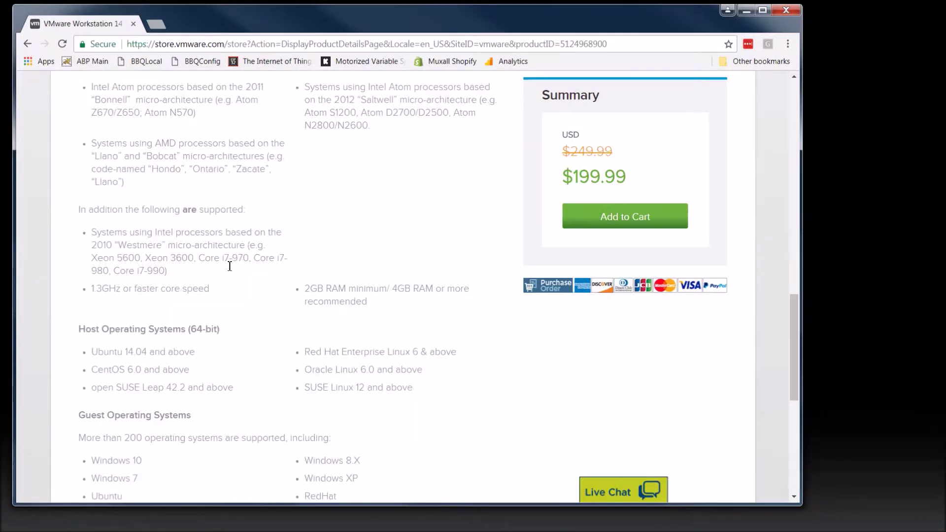
scroll(177, 289, down, 2)
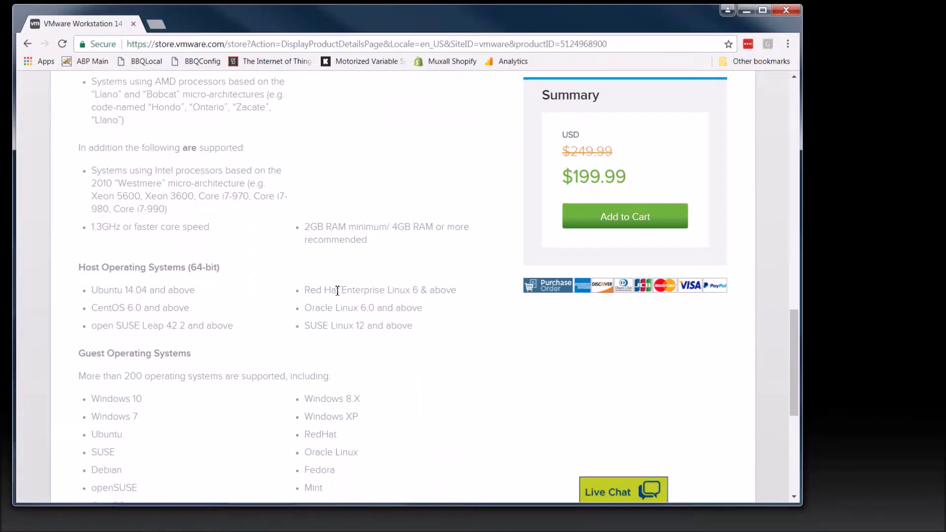
- Return to the OS Requirements and go through the list of Windows and Linux host operating systems
scroll(347, 143, up, 4)
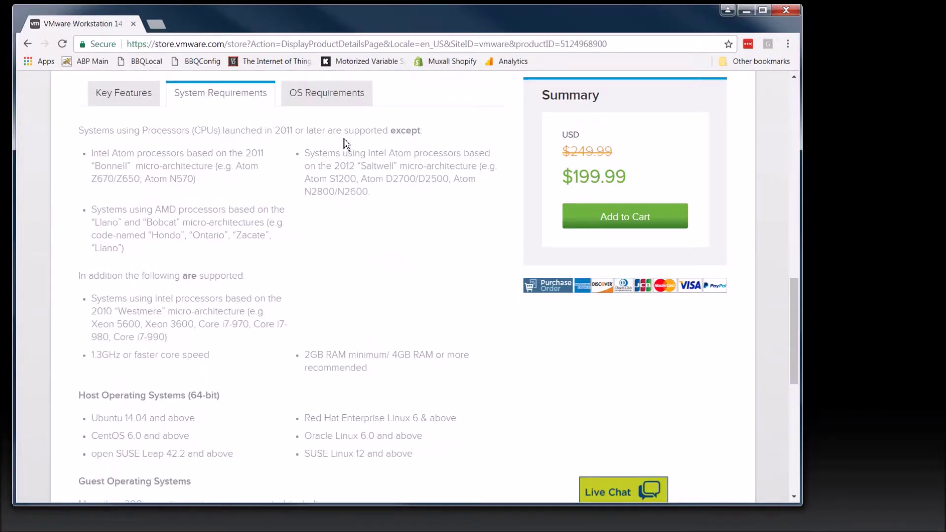
click(333, 147)
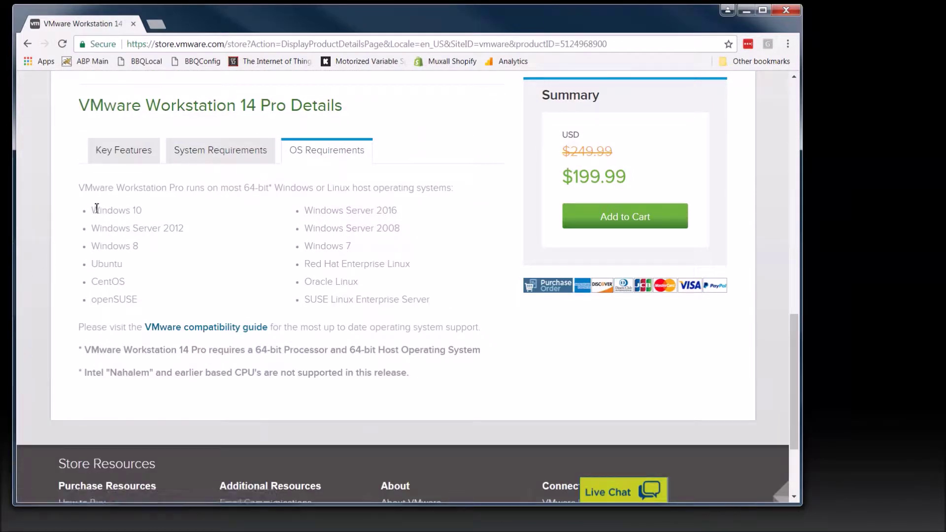
drag(93, 209, 312, 270)
click(196, 240)
click(250, 286)
- Read the notes on the 64-bit processor requirement and Intel "Nahalem" CPUs, then return to the product's purchase options
drag(108, 349, 459, 350)
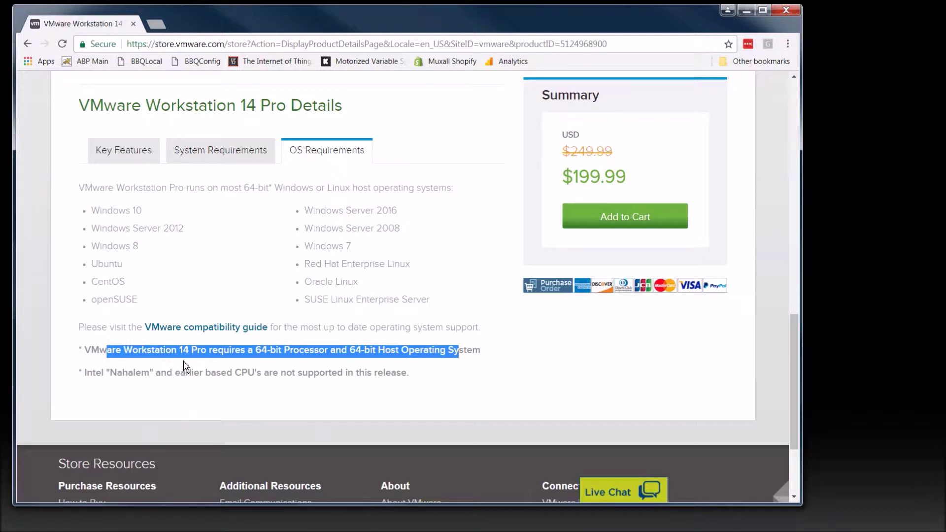
drag(108, 373, 235, 372)
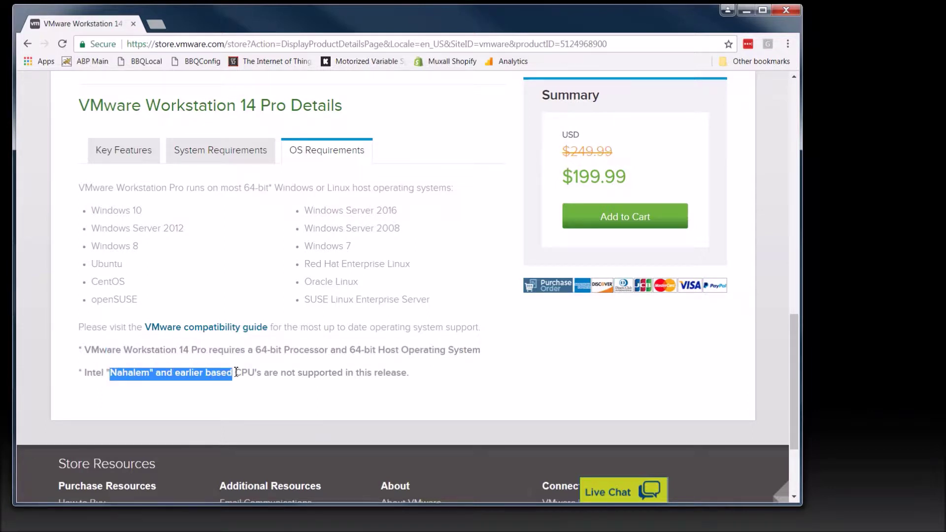
click(307, 379)
drag(417, 381, 97, 371)
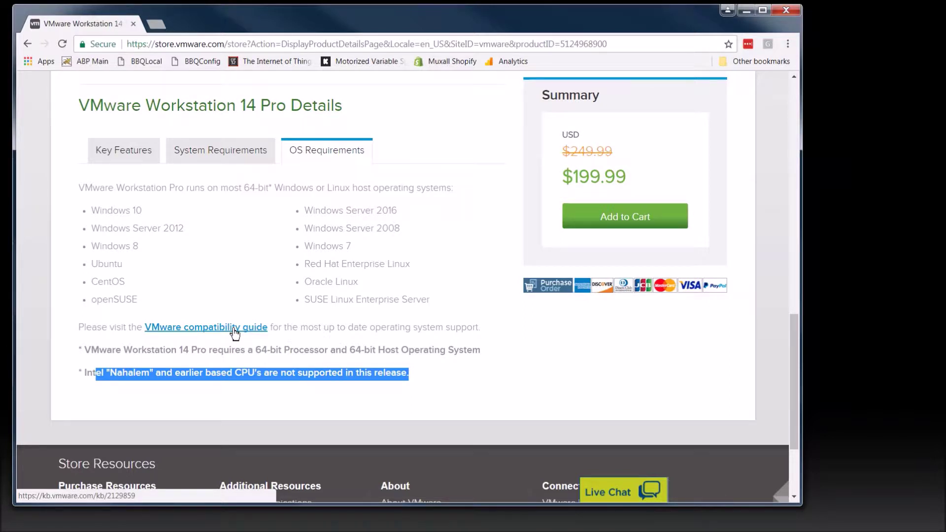
scroll(360, 207, up, 5)
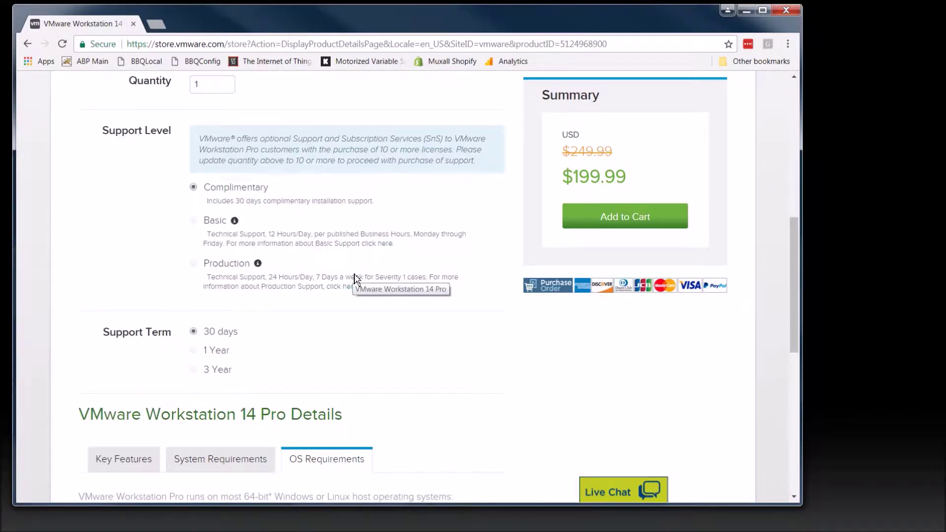
scroll(319, 319, up, 5)
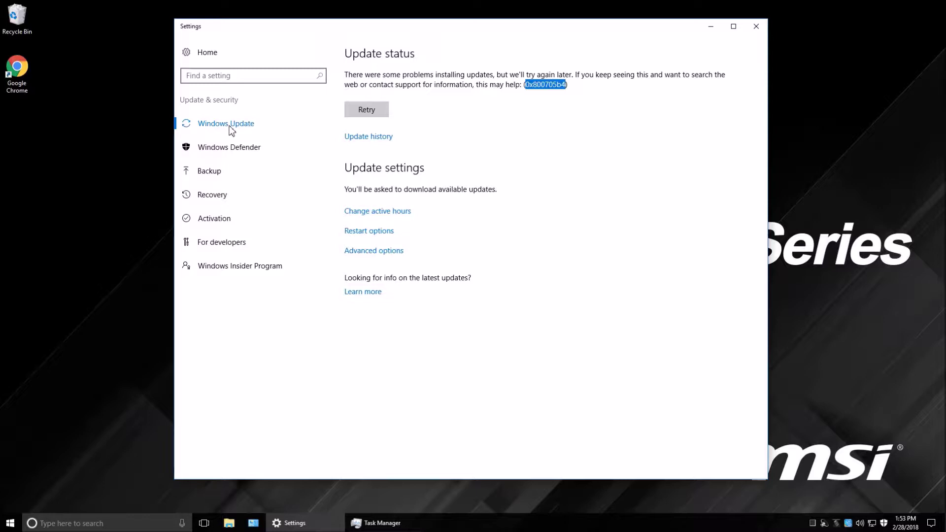
- Bring the Driver Easy article on error 0x800705b4 into view, read Method 1 about the Windows Update Troubleshooter, and move it away again
click(292, 122)
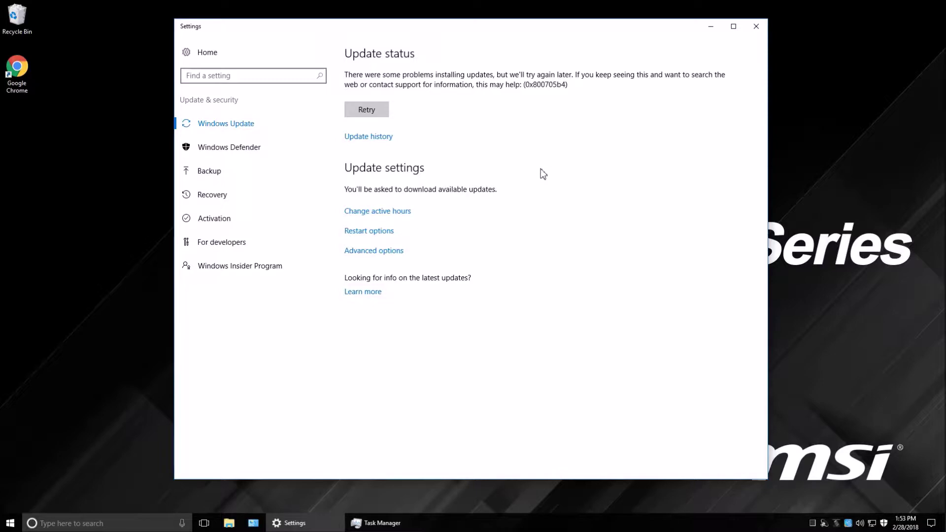
drag(1, 24, 466, 24)
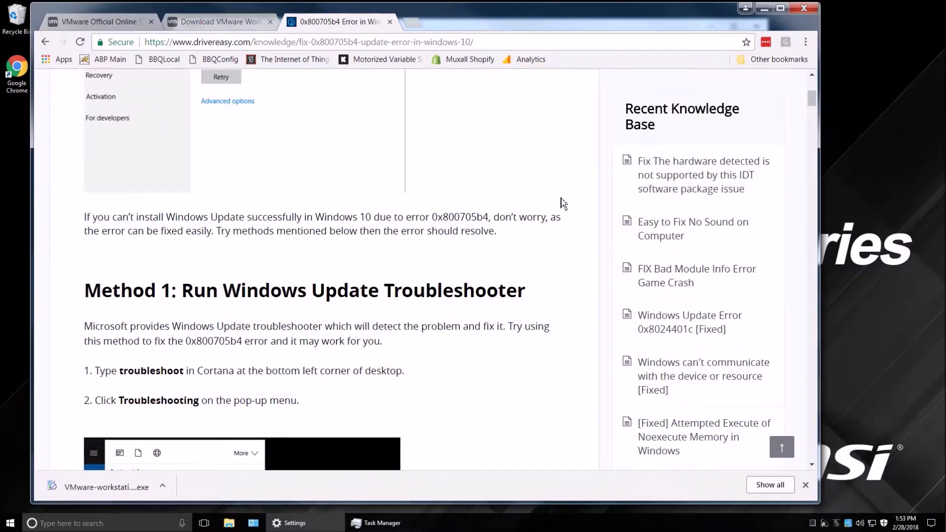
scroll(563, 203, up, 6)
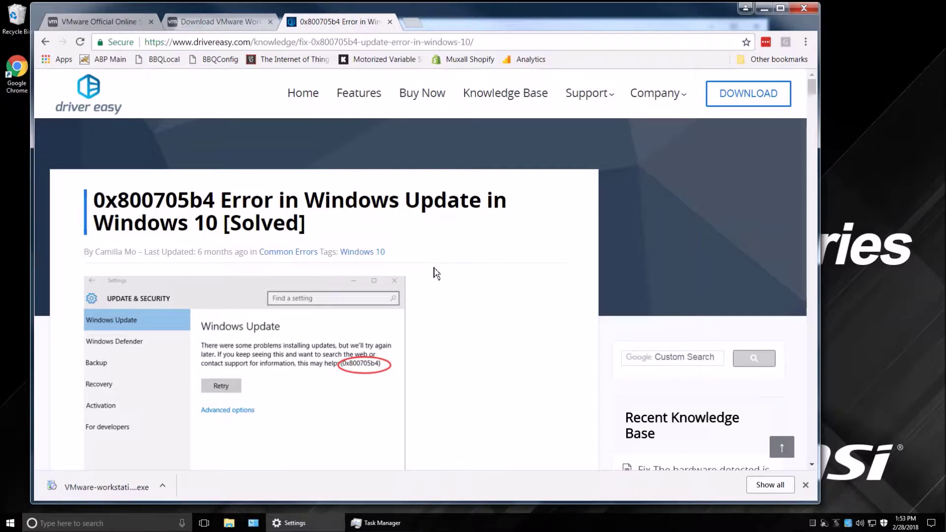
scroll(436, 273, down, 5)
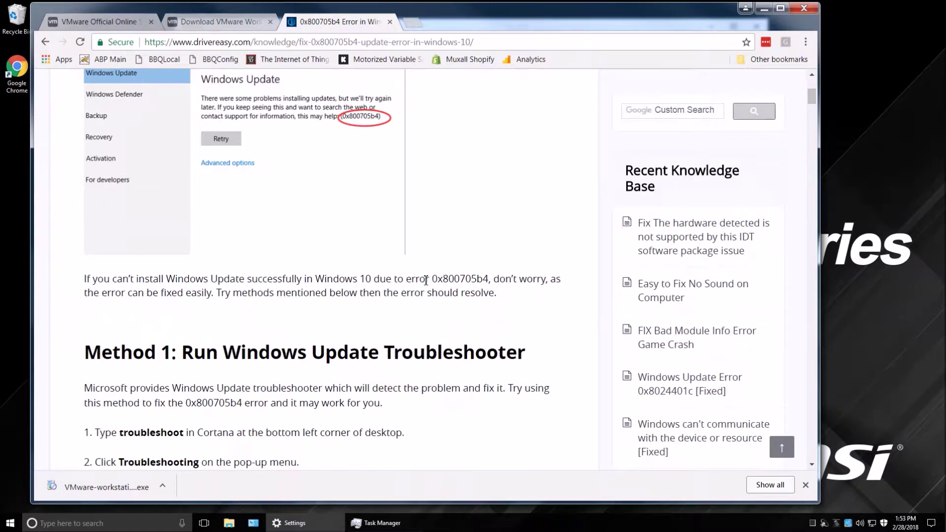
scroll(494, 203, down, 5)
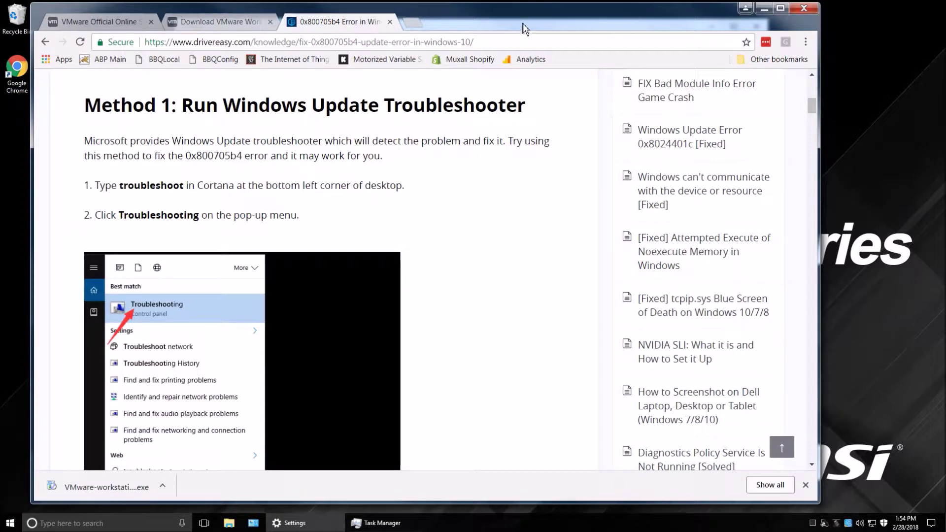
drag(533, 18, 0, 18)
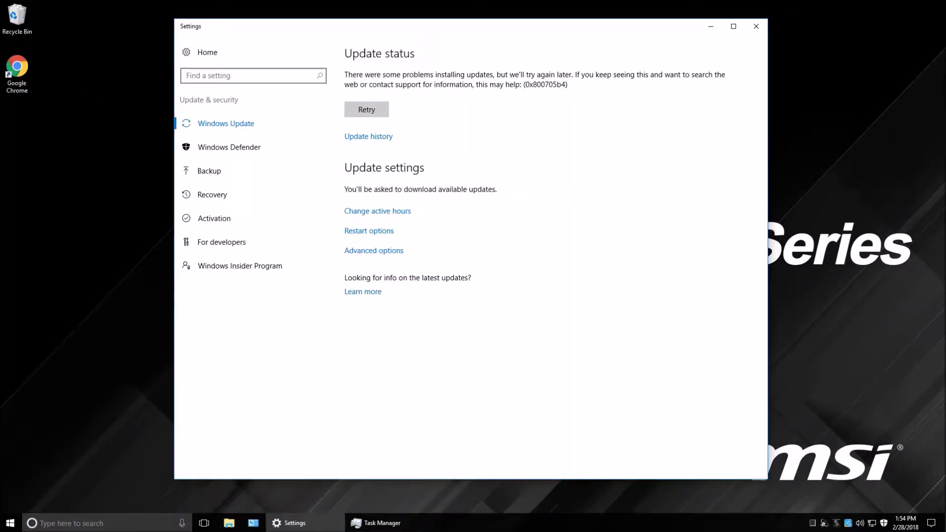
- Search Windows for "trouble", open Troubleshooting, and start the Windows Update troubleshooter from the full list of categories
click(114, 525)
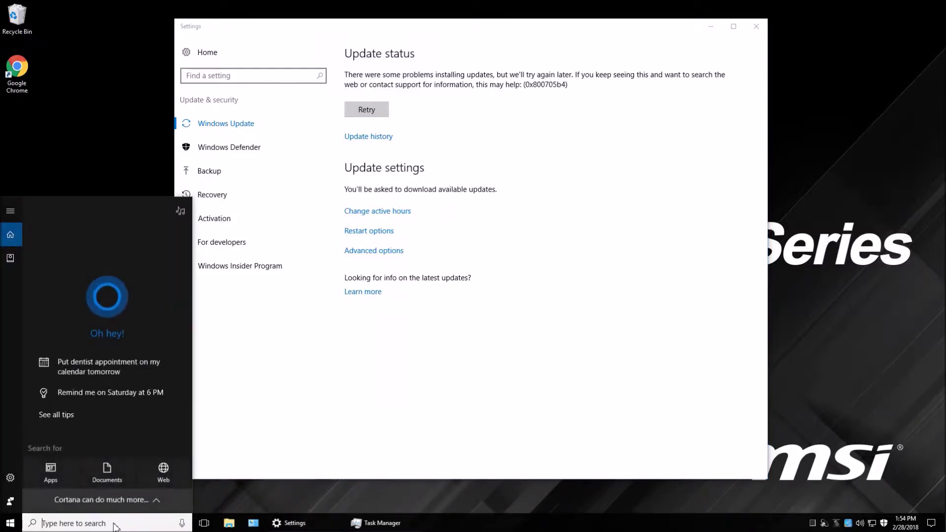
text(trouble)
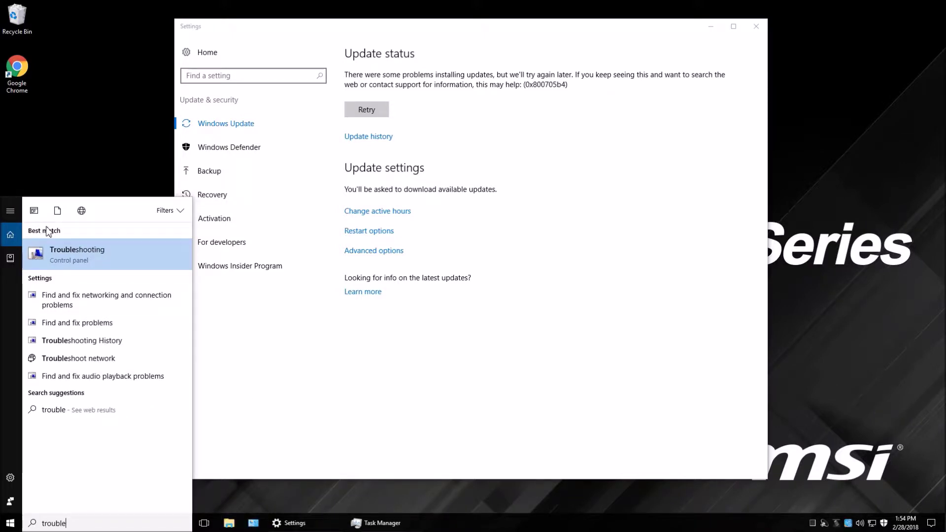
click(79, 252)
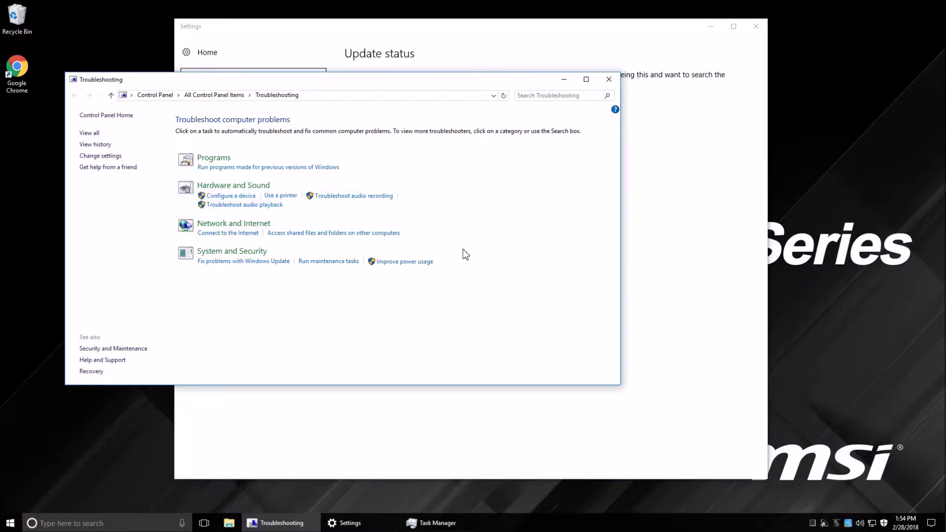
click(91, 133)
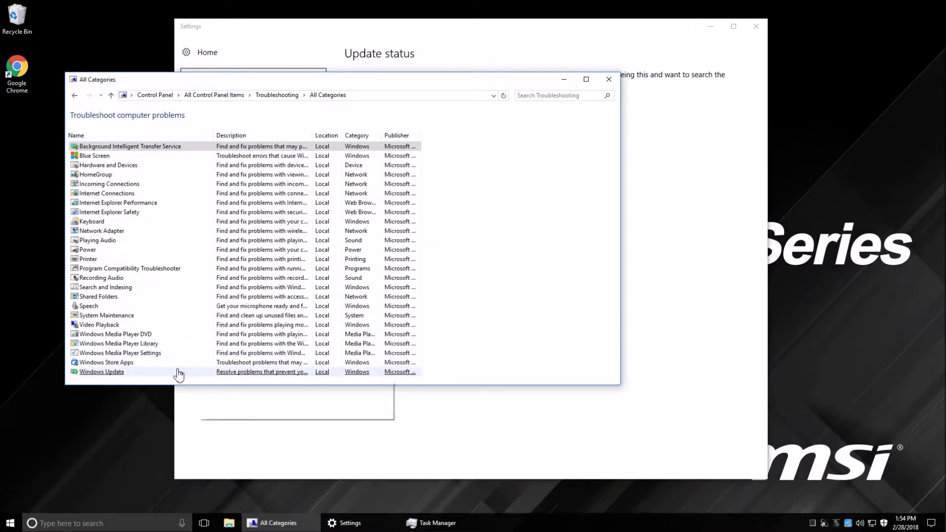
click(109, 373)
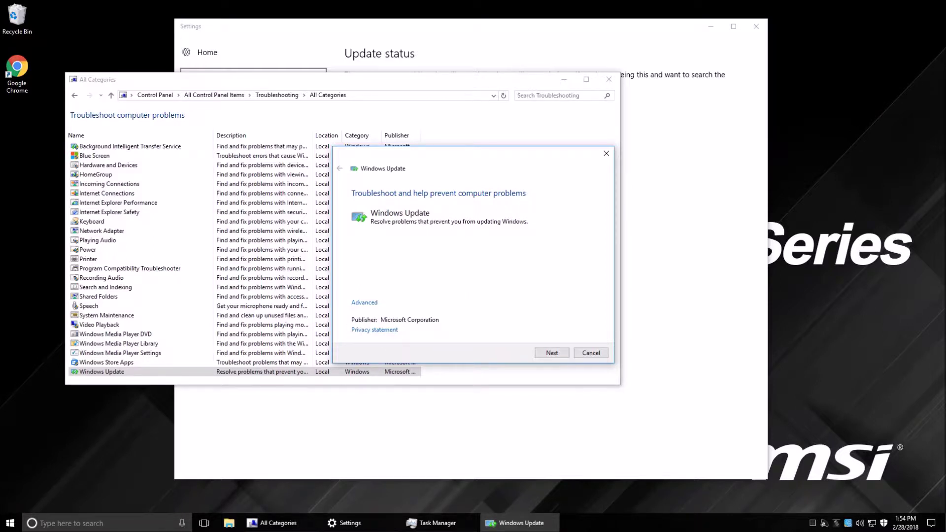
- Restart the Windows Update troubleshooter as administrator and run its check
click(367, 302)
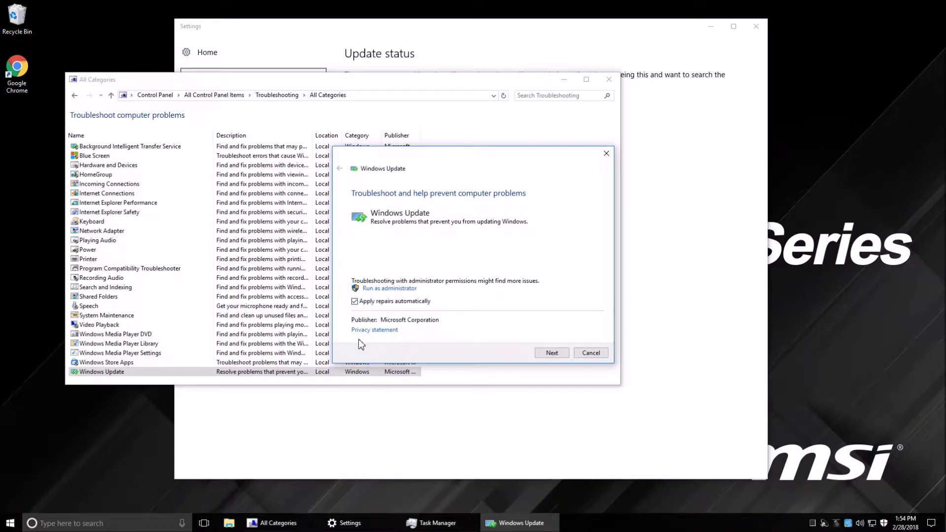
click(399, 290)
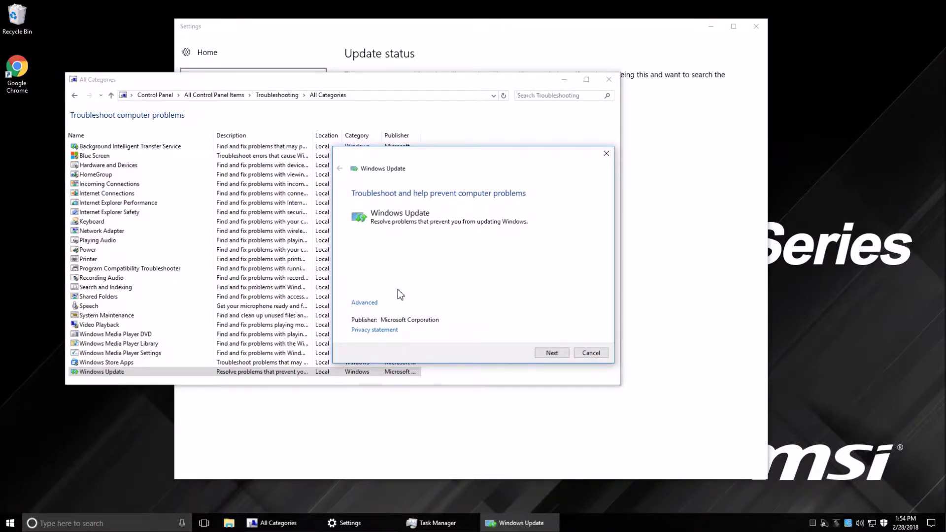
click(552, 352)
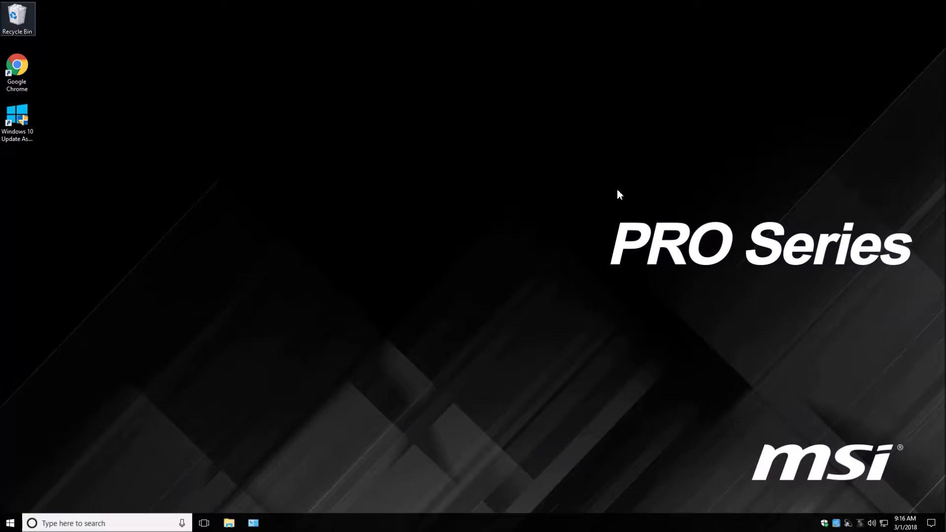
- Open the Network and Sharing Center and show the adapter settings listing all network connections
click(230, 524)
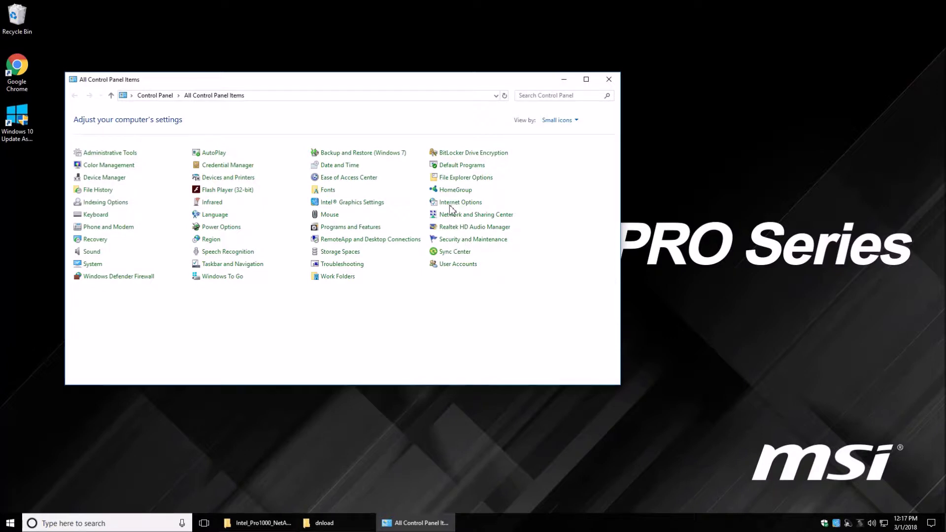
click(461, 215)
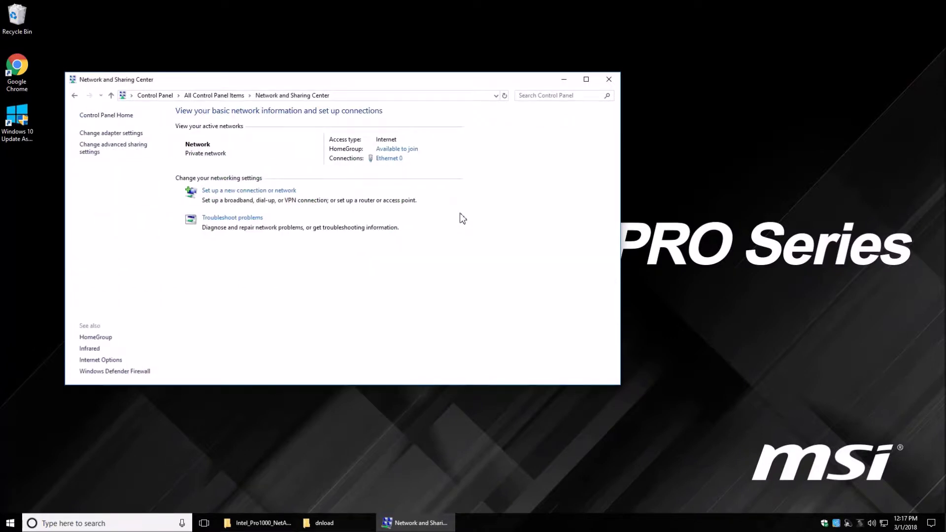
click(111, 132)
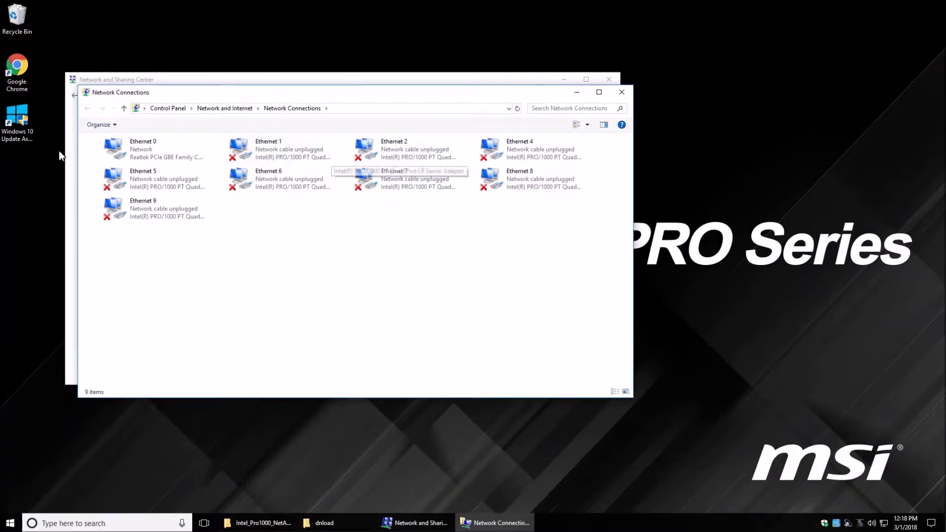
- Rename the Ethernet 0 connection to Mgmt
right_click(143, 141)
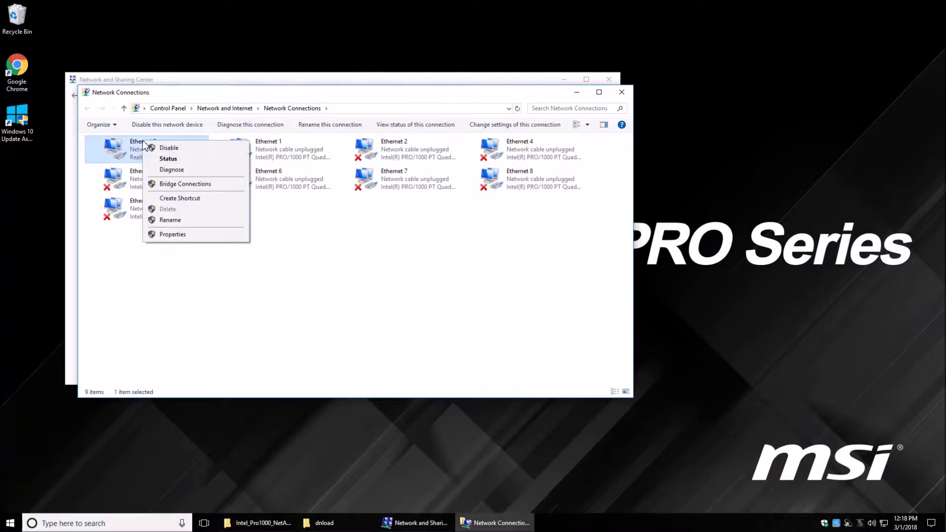
click(185, 220)
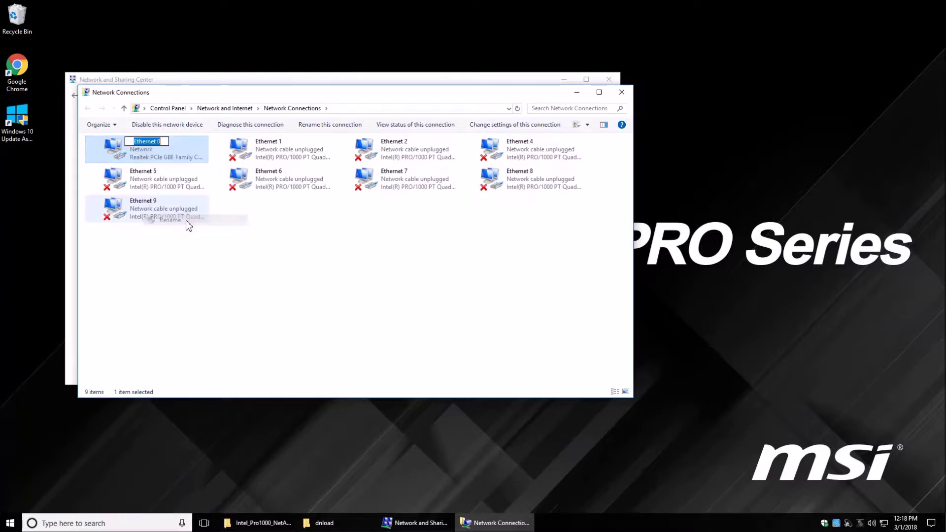
text(Mgmt)
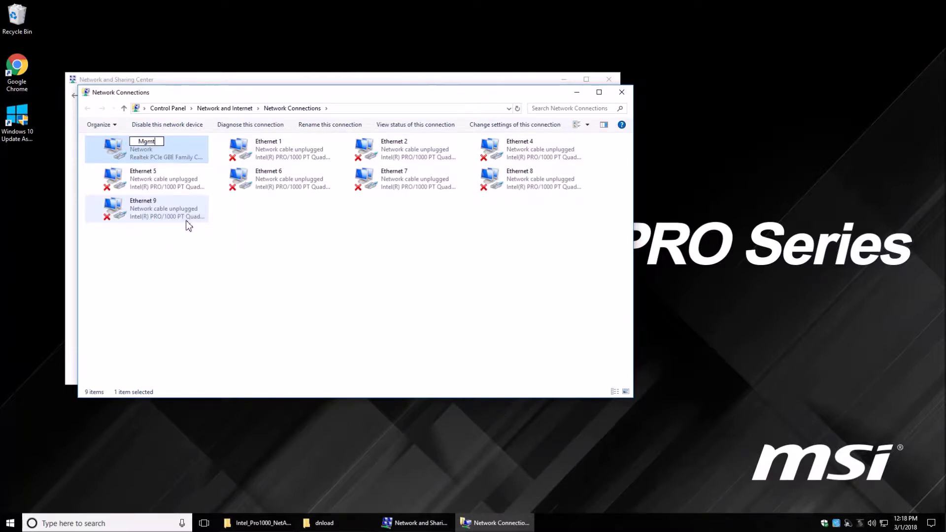
key(Return)
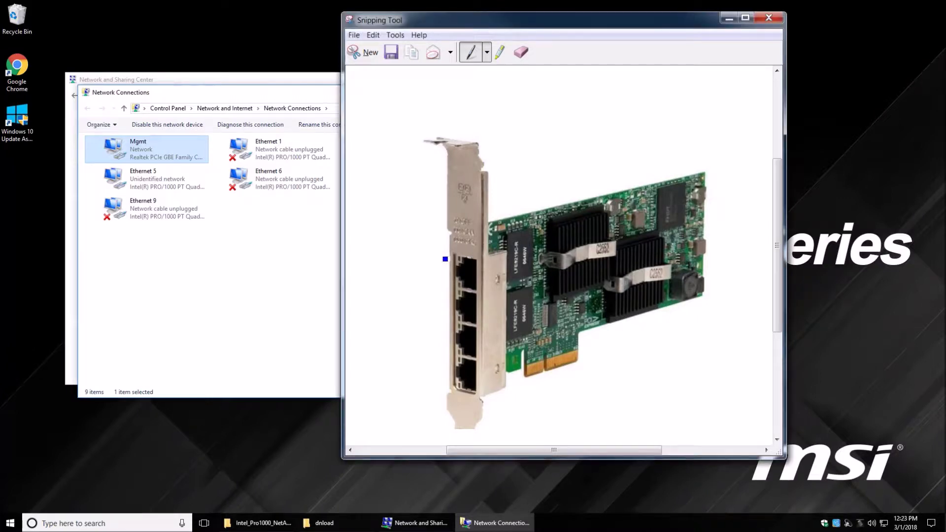
- Circle the uppermost port of the network card picture with the black pen in Snipping Tool
click(487, 55)
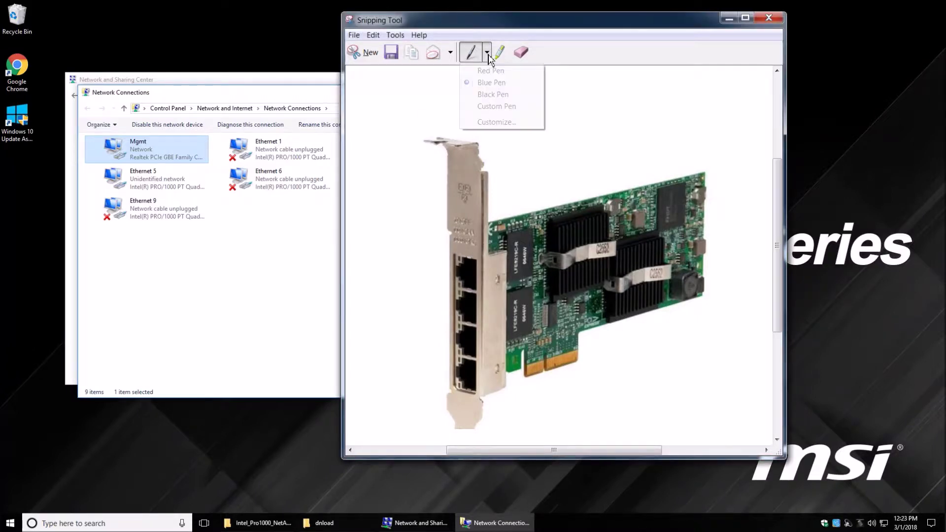
click(492, 94)
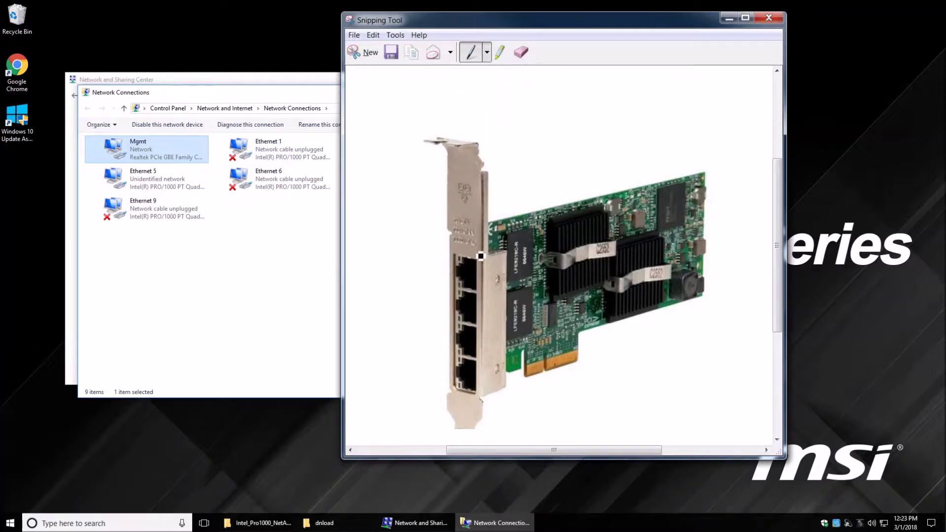
mouse_move(465, 243)
mouse_down()
mouse_move(482, 307)
mouse_move(460, 249)
mouse_move(436, 249)
mouse_up()
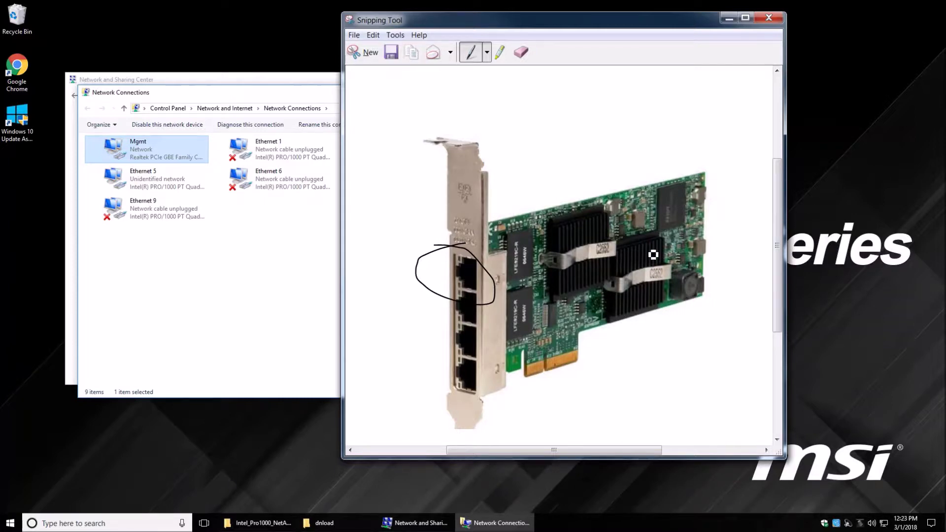
- Minimize the Network and Sharing Center and open the properties of the Ethernet 5 connection to read its adapter description
click(232, 81)
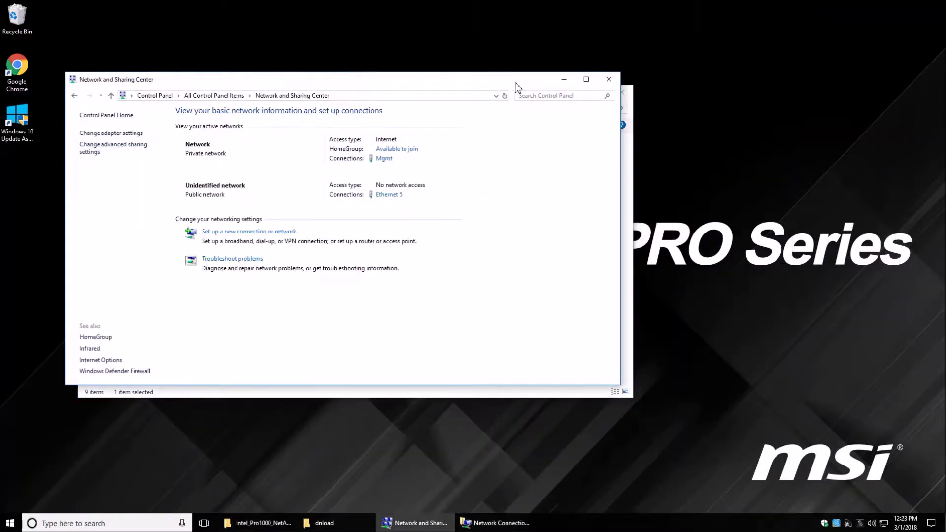
click(565, 79)
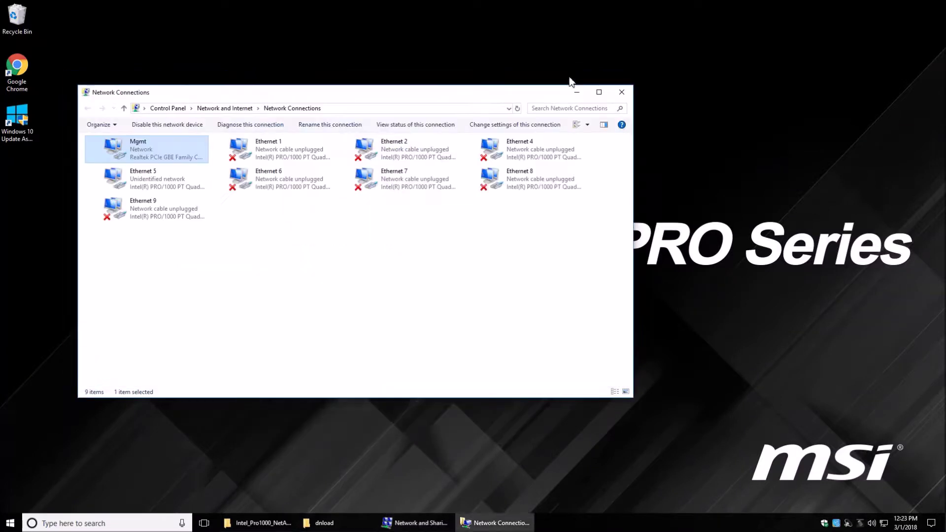
click(150, 180)
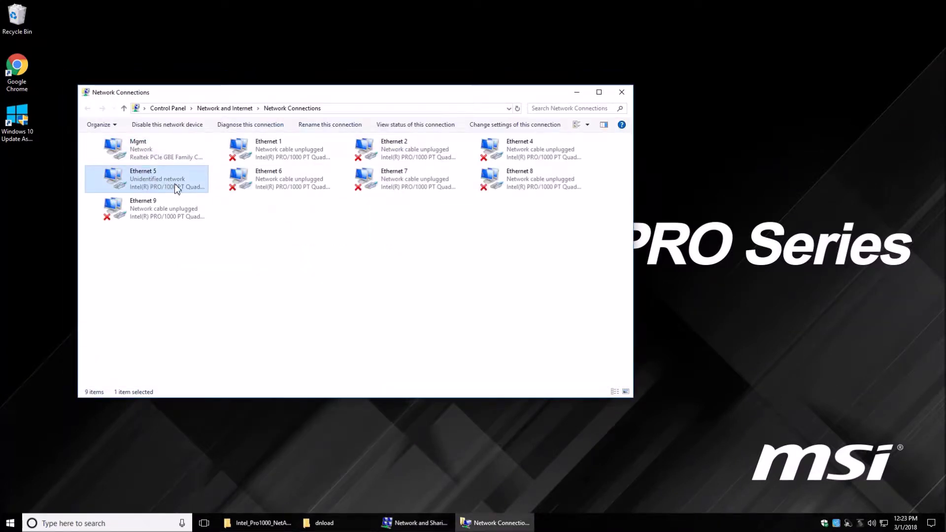
right_click(143, 182)
click(183, 277)
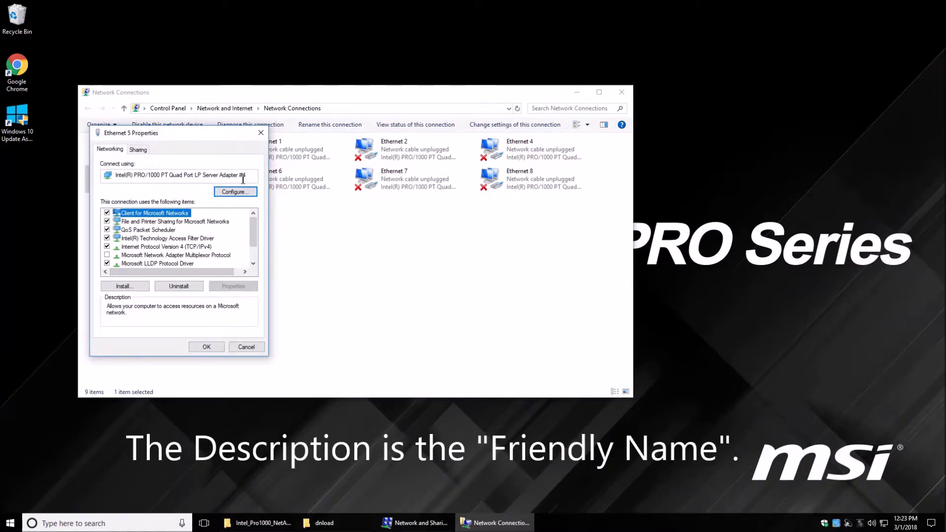
- Select the number suffix in the adapter's friendly name in the Ethernet 5 properties to examine it
click(243, 177)
double_click(241, 175)
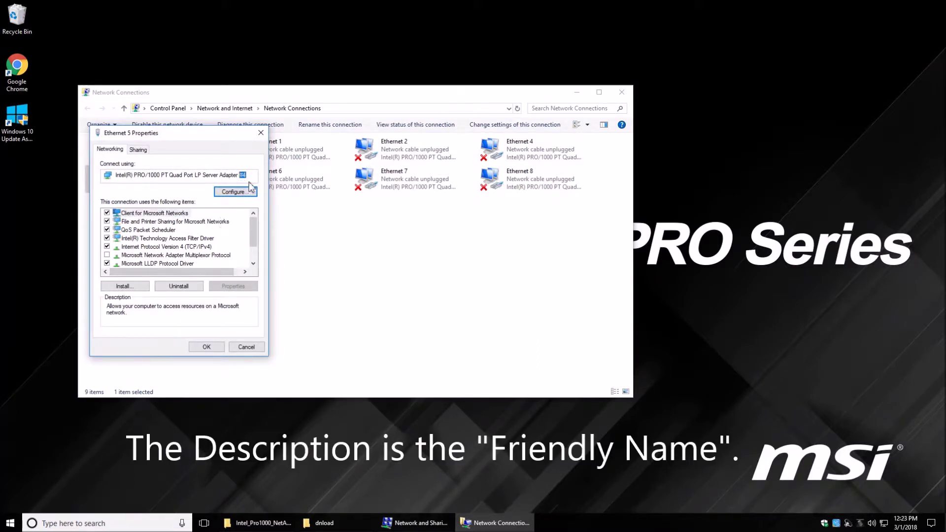
click(202, 176)
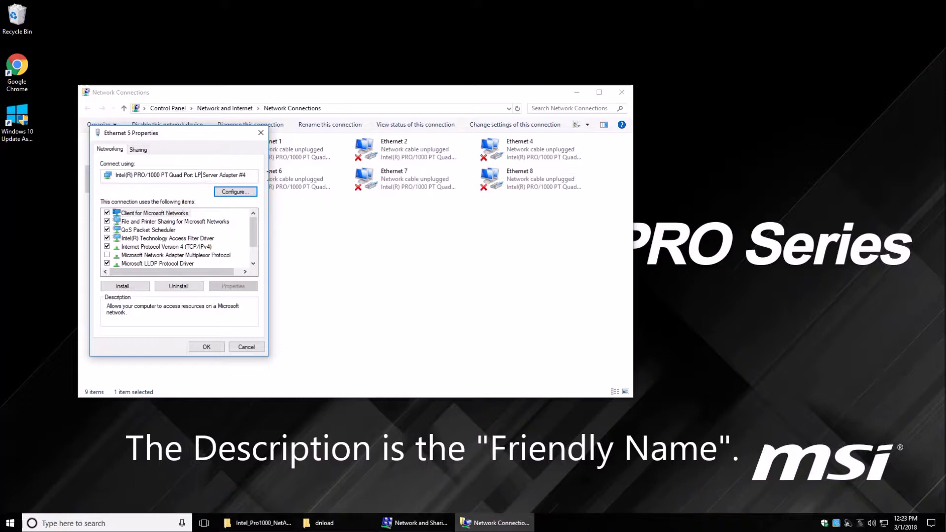
click(249, 175)
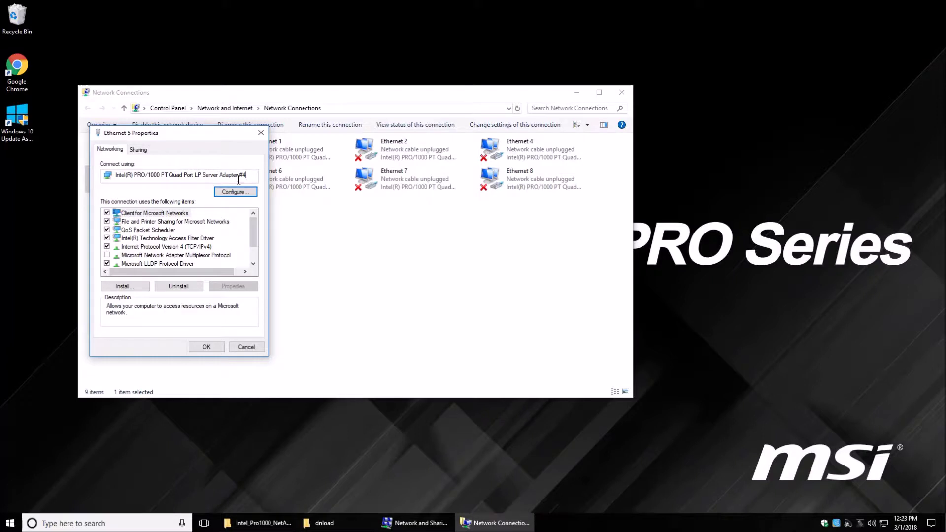
- Open the Ethernet 5 adapter's device configuration, review its power management, details, driver and advanced settings, and close it without changes
click(238, 192)
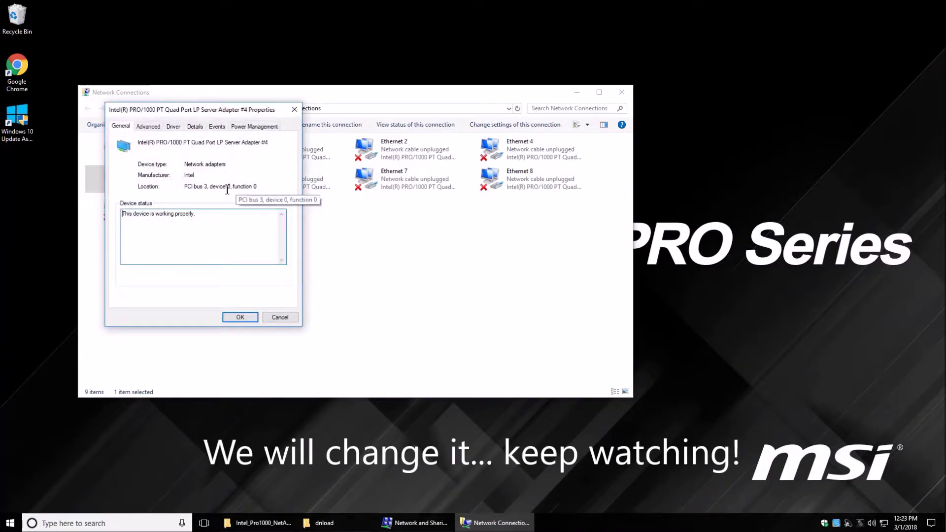
click(256, 126)
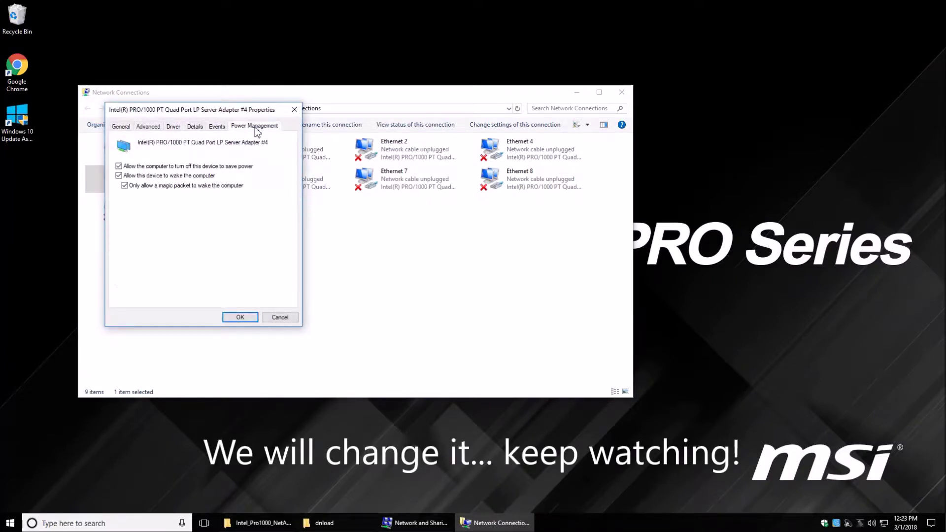
click(195, 126)
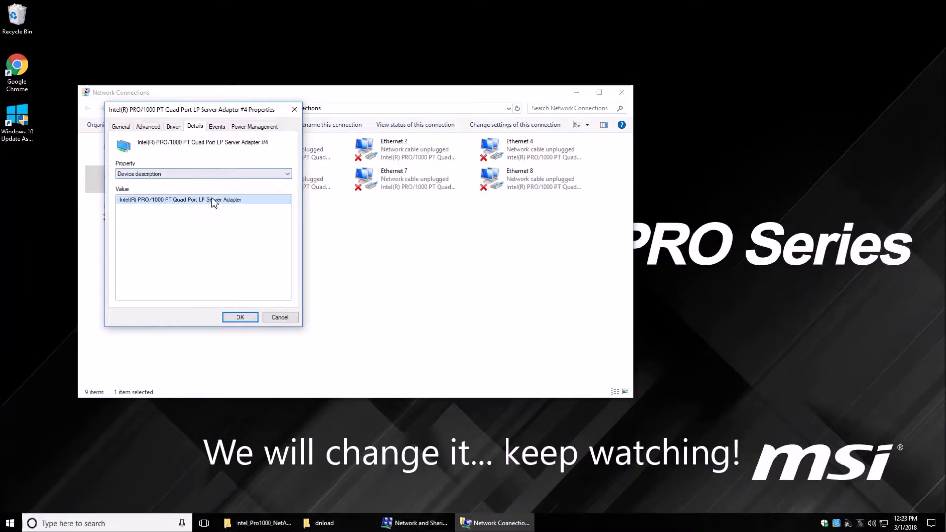
click(189, 175)
click(189, 175)
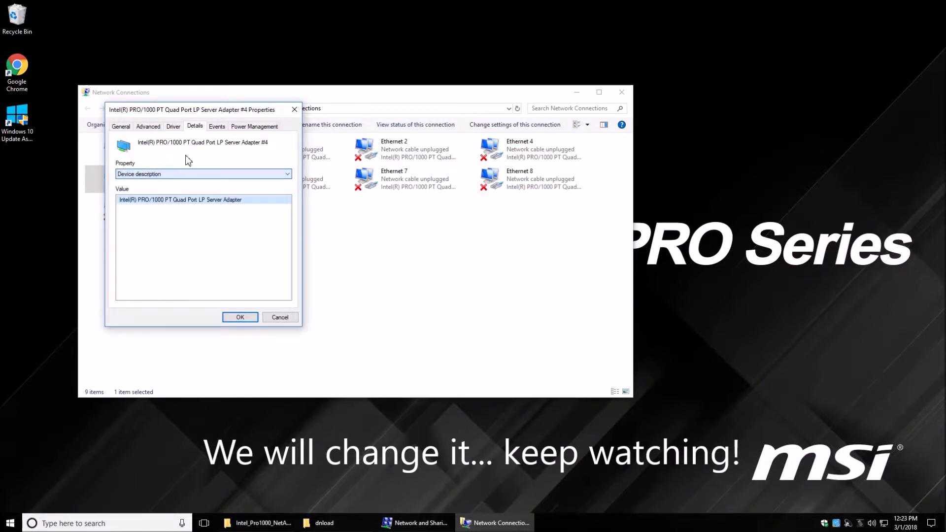
click(173, 127)
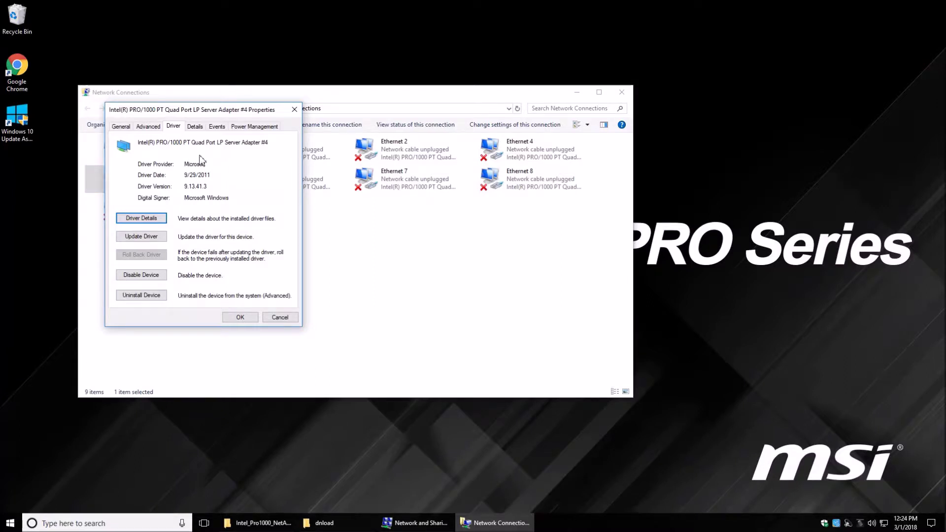
click(149, 126)
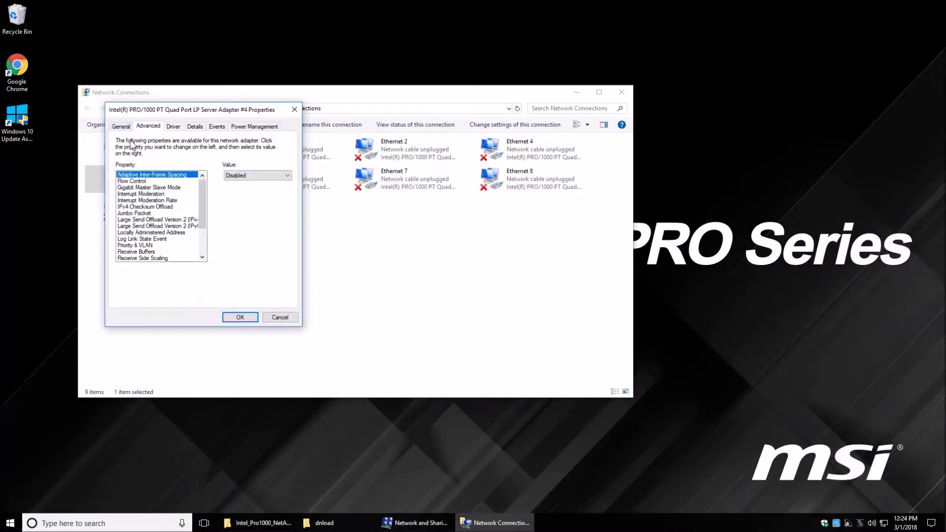
click(280, 318)
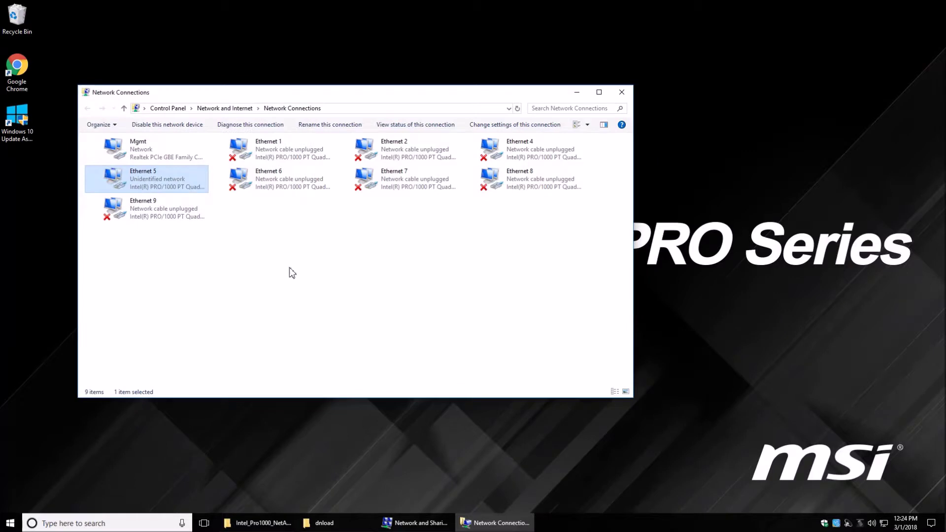
right_click(154, 172)
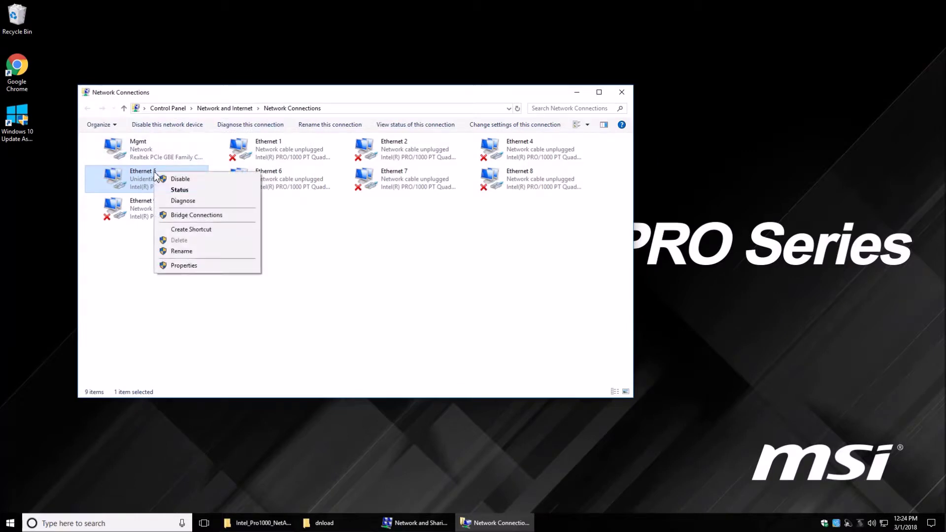
click(181, 251)
click(185, 181)
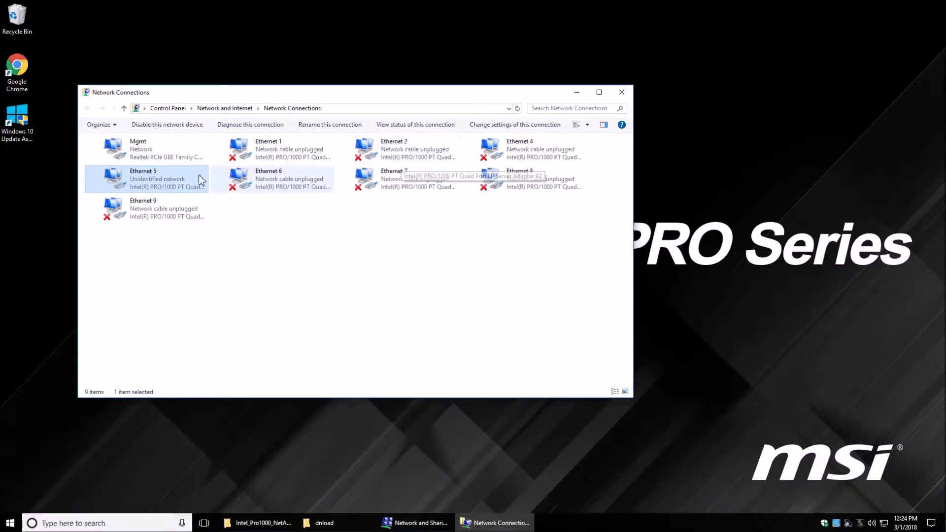
right_click(157, 179)
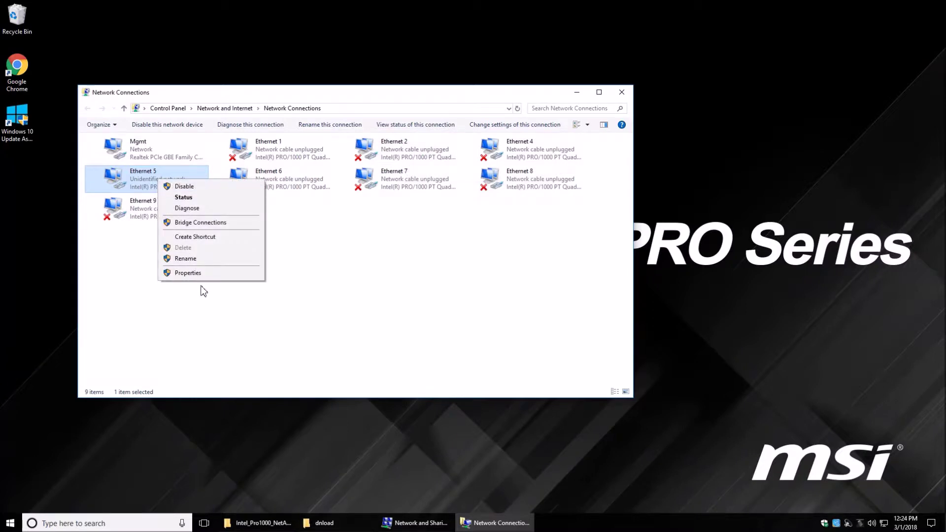
click(372, 247)
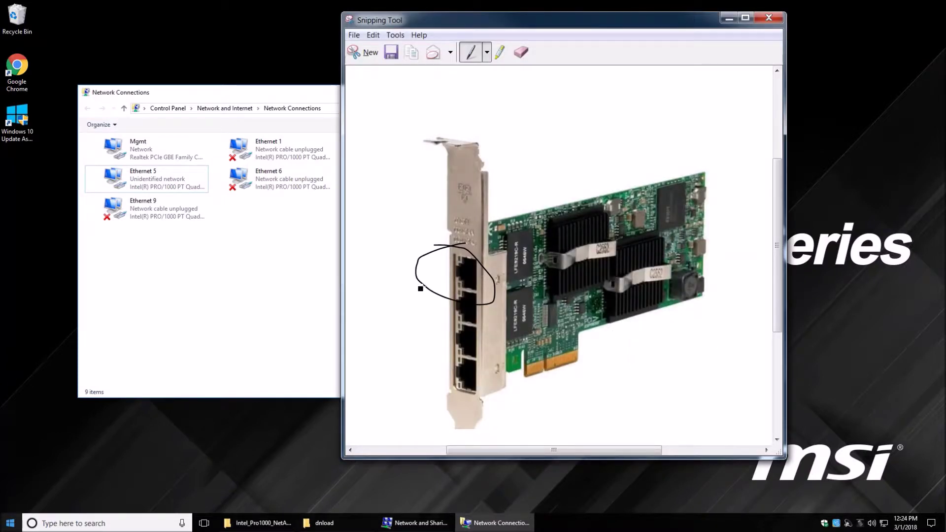
- Label the two uppermost ports of the network card picture 1 and 2 with pen lines leading to them in Snipping Tool
drag(404, 272, 465, 267)
mouse_move(391, 264)
mouse_down()
mouse_move(391, 280)
mouse_move(461, 304)
mouse_up()
drag(383, 306, 401, 314)
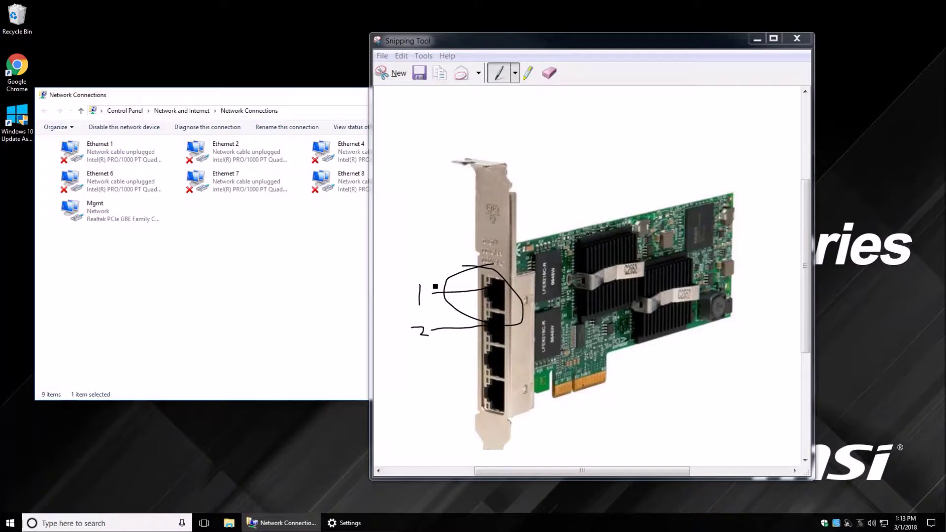
mouse_move(488, 289)
mouse_down()
mouse_move(443, 284)
mouse_move(491, 290)
mouse_up()
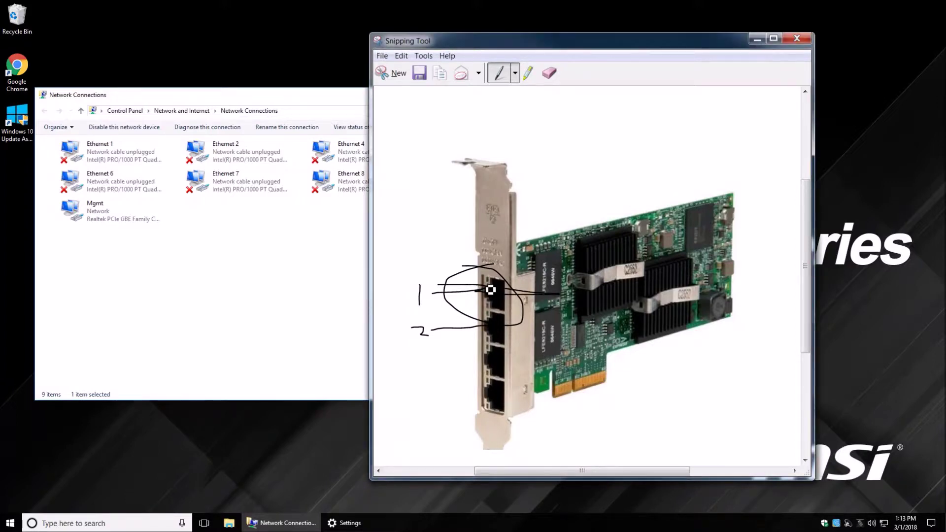
- Return to Network Connections and rename the Ethernet 1 connection to Ethernet A
click(301, 96)
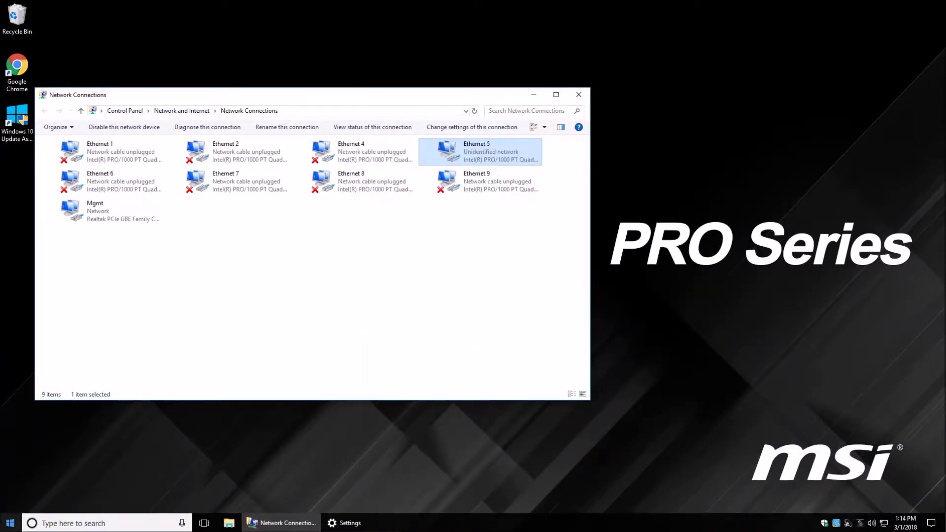
key(alt+Tab)
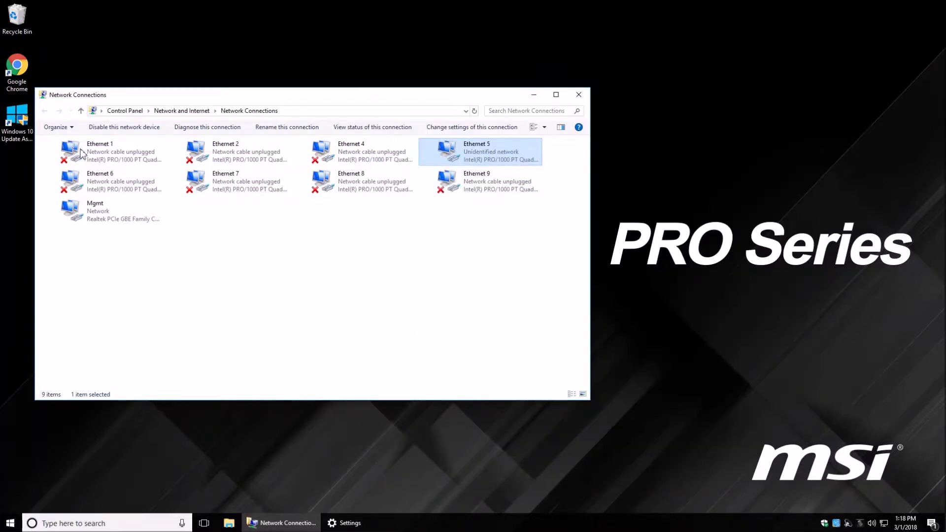
right_click(110, 150)
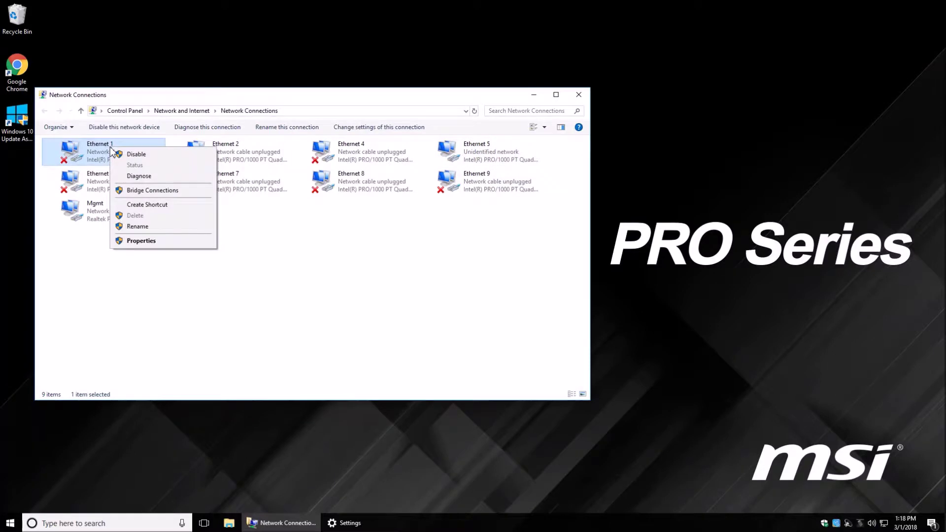
click(141, 228)
click(120, 143)
key(BackSpace)
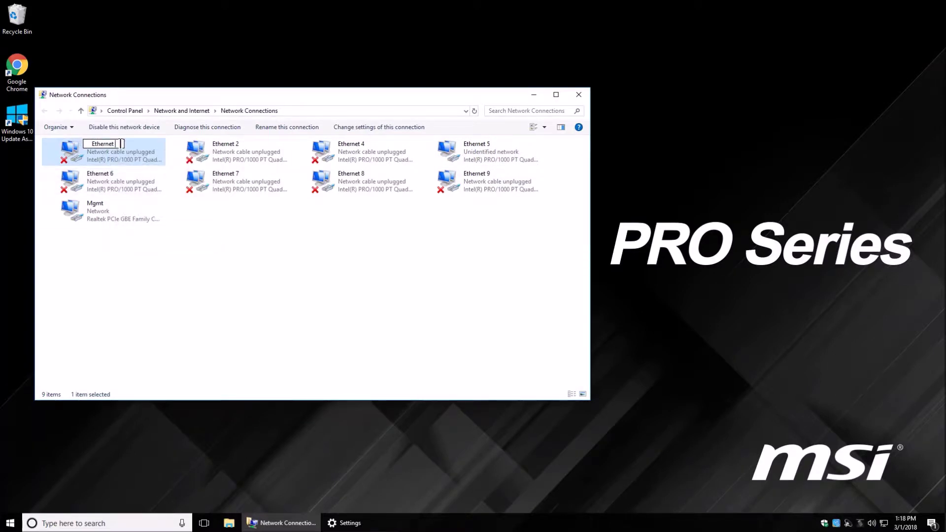
text(A)
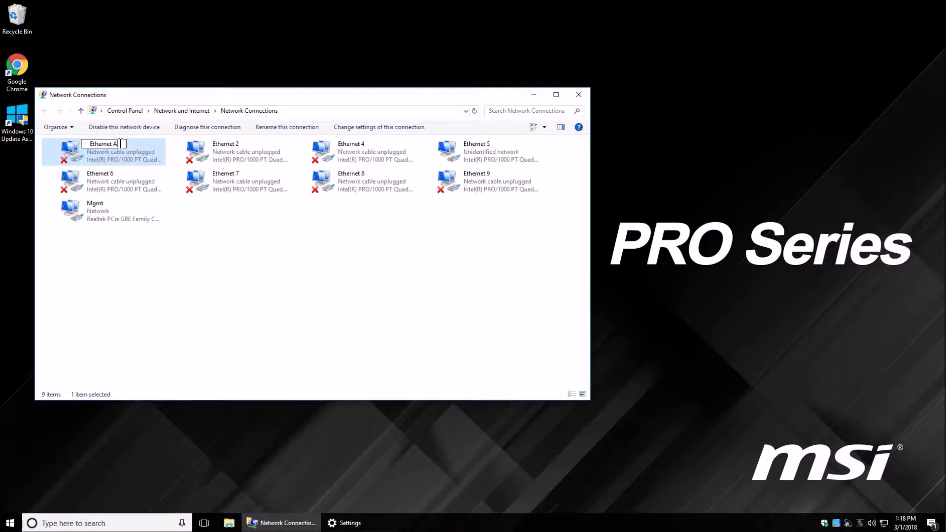
- Rename the Ethernet 2 connection to Ethernet B
click(233, 149)
right_click(234, 149)
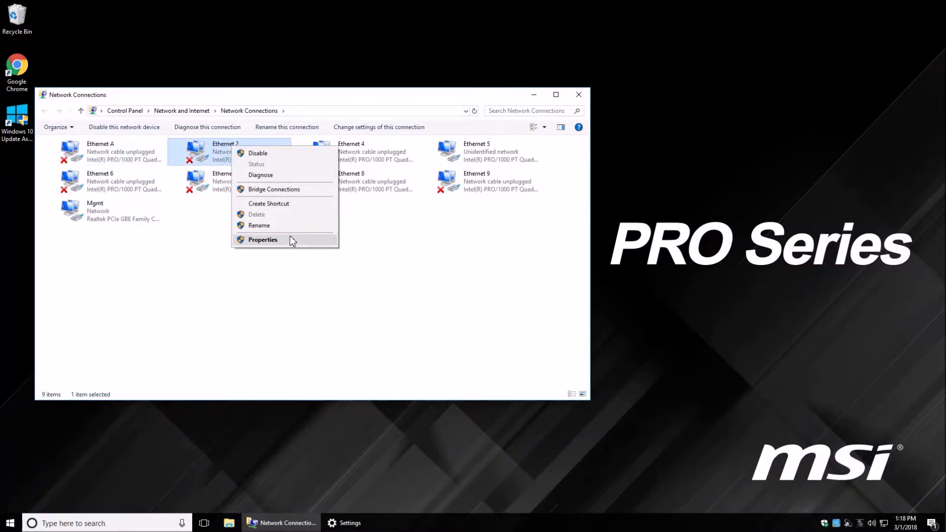
click(283, 226)
click(249, 143)
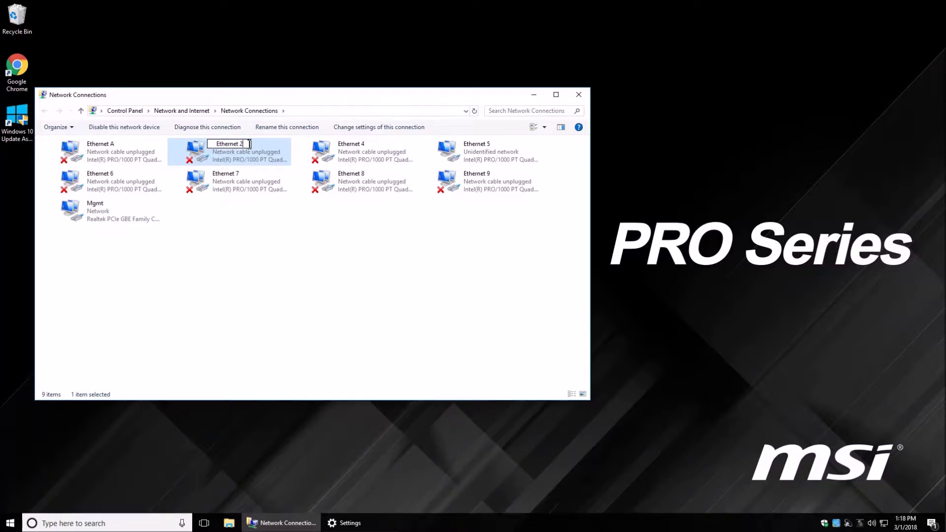
key(BackSpace)
text(B)
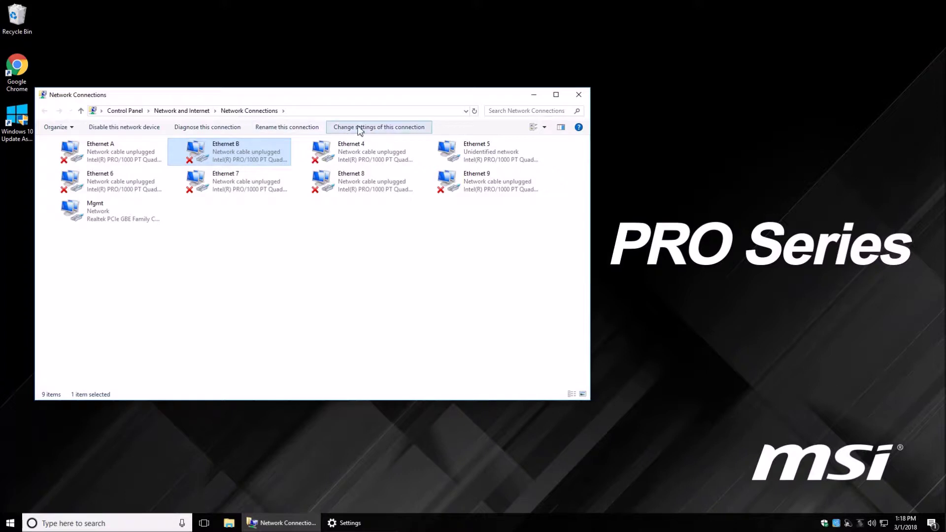
- Rename the Ethernet 4 connection to Ethernet C
click(366, 149)
right_click(364, 147)
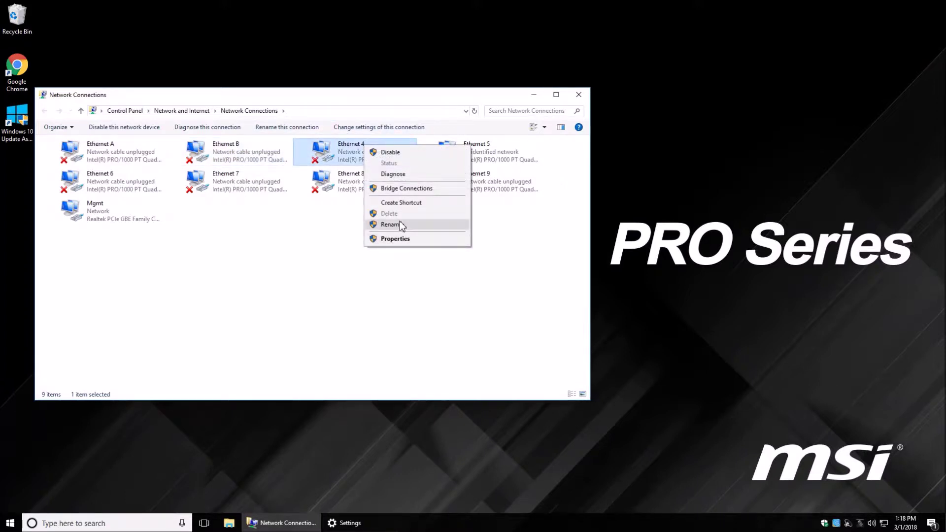
click(394, 225)
click(372, 143)
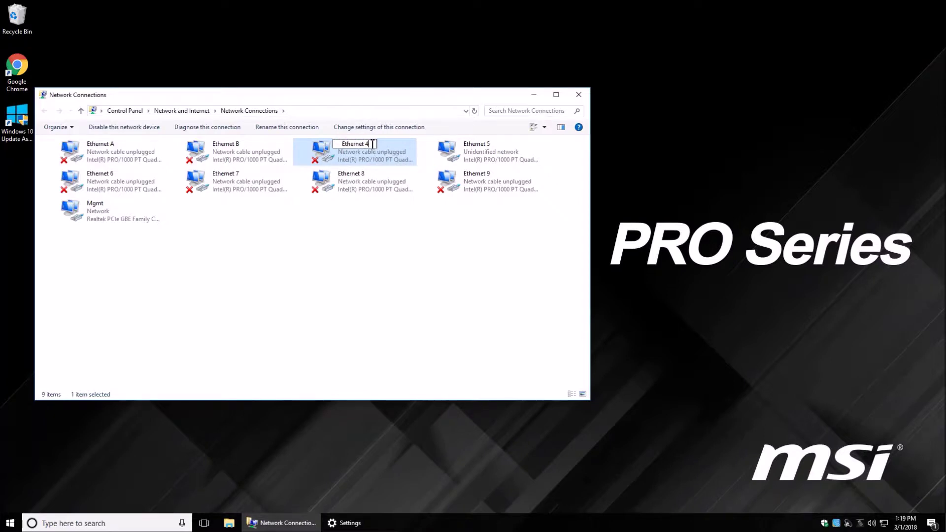
key(BackSpace)
text(C)
- Rename the Ethernet 5 connection to Ethernet 1
click(475, 149)
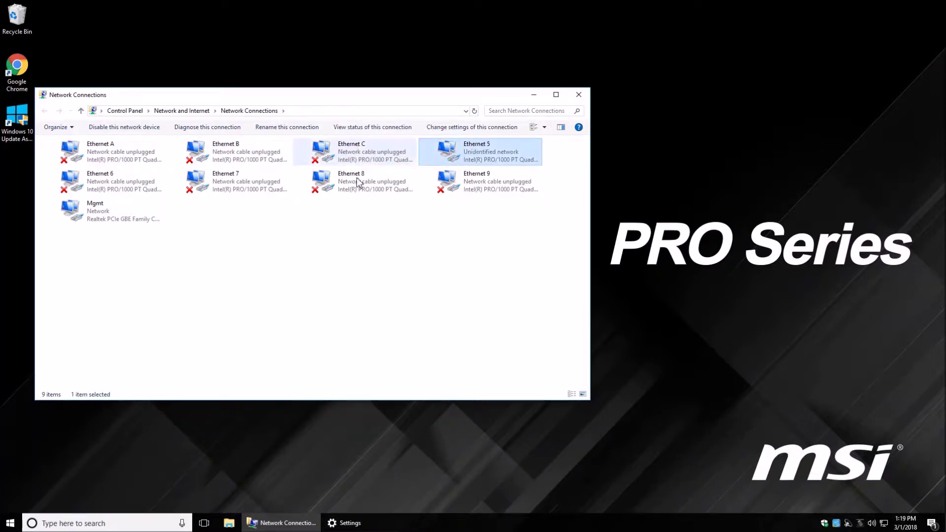
right_click(483, 147)
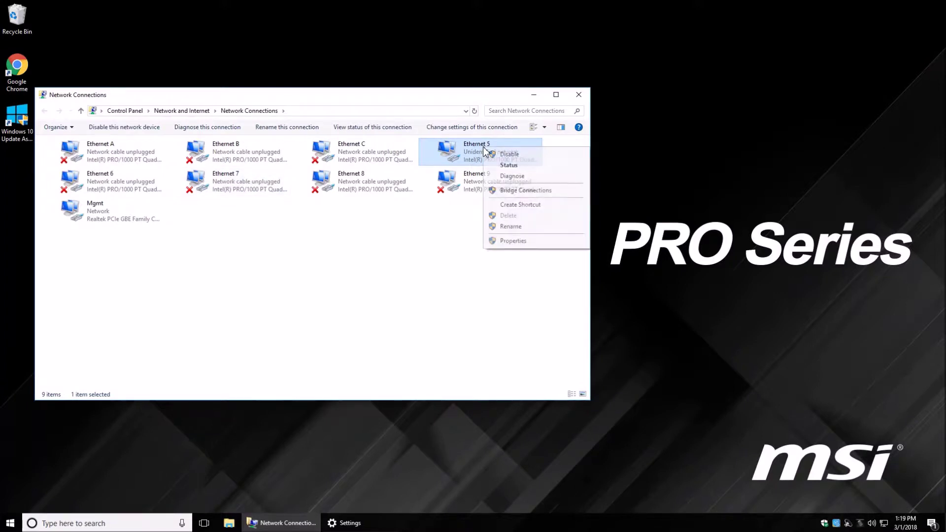
click(523, 227)
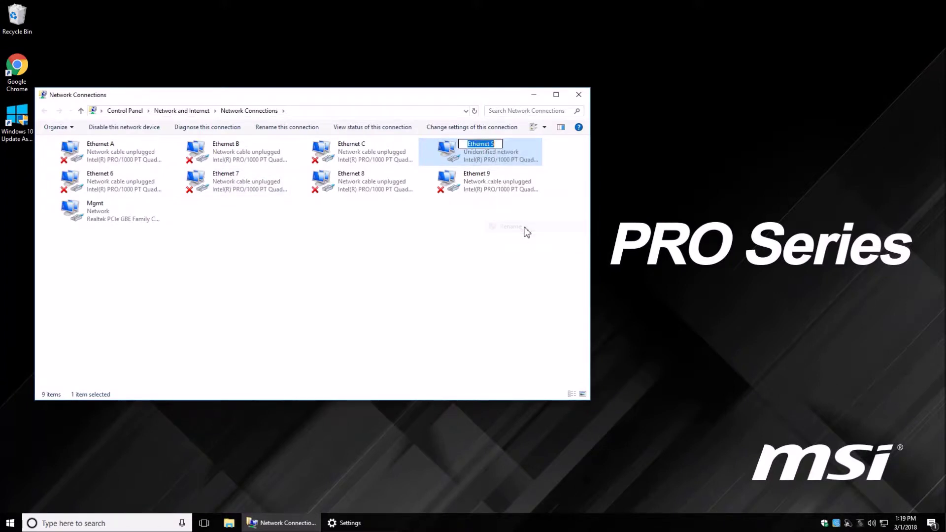
click(500, 143)
key(BackSpace)
text(1)
key(Return)
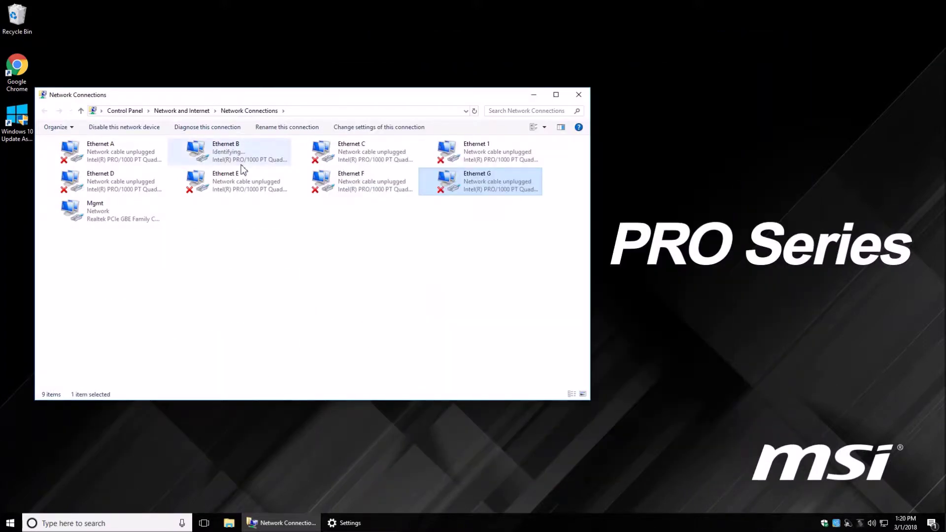
- Rename the Ethernet B connection to Ethernet 2
right_click(236, 148)
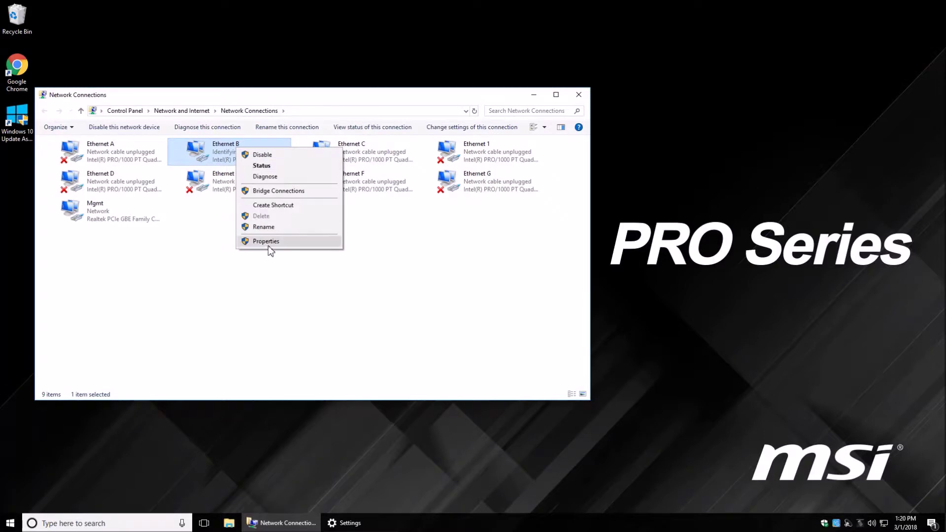
click(274, 227)
click(249, 145)
key(BackSpace)
text(2)
key(Return)
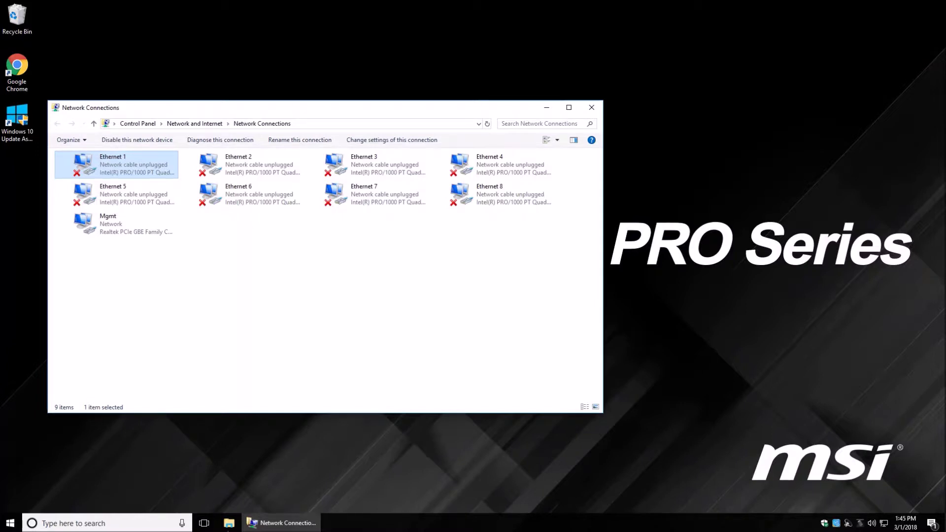
- Open File Explorer and browse to the dnload folder on Local Disk (C:) that holds the VMware Workstation installer
click(229, 523)
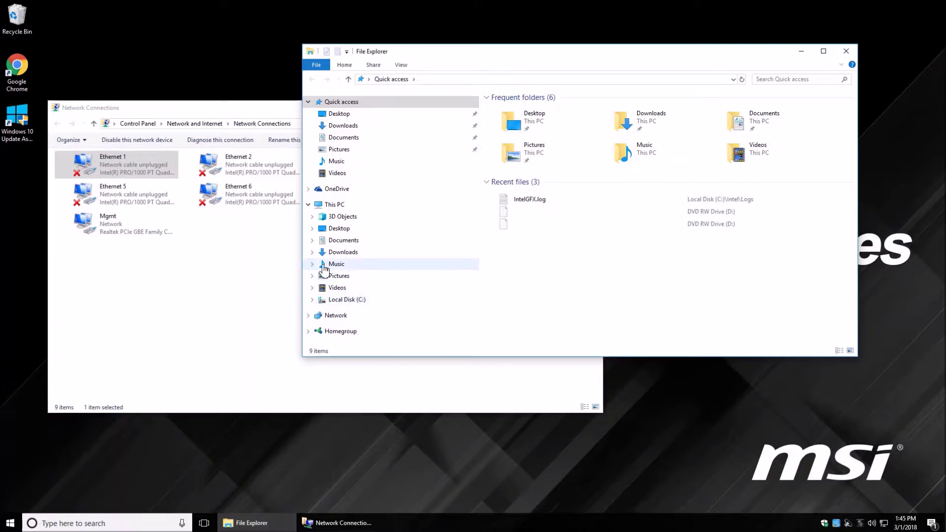
click(309, 316)
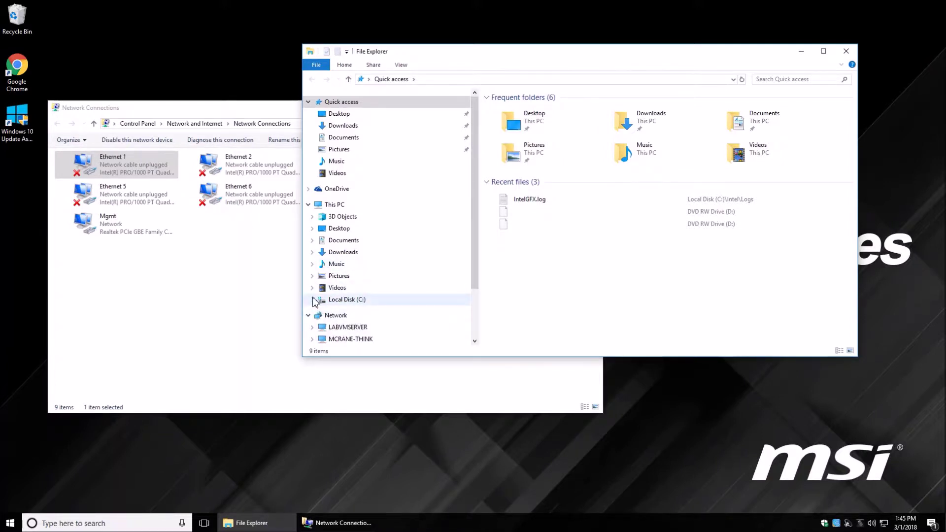
click(311, 300)
click(330, 221)
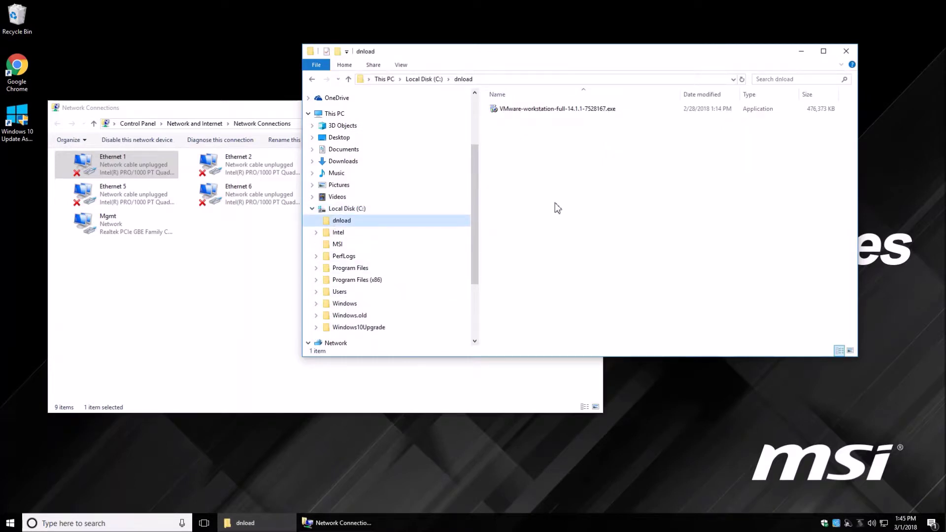
- Launch the VMware-workstation-full-14.1.1-7528167.exe installer and bring its setup window to the front, with the folder window minimized
double_click(541, 109)
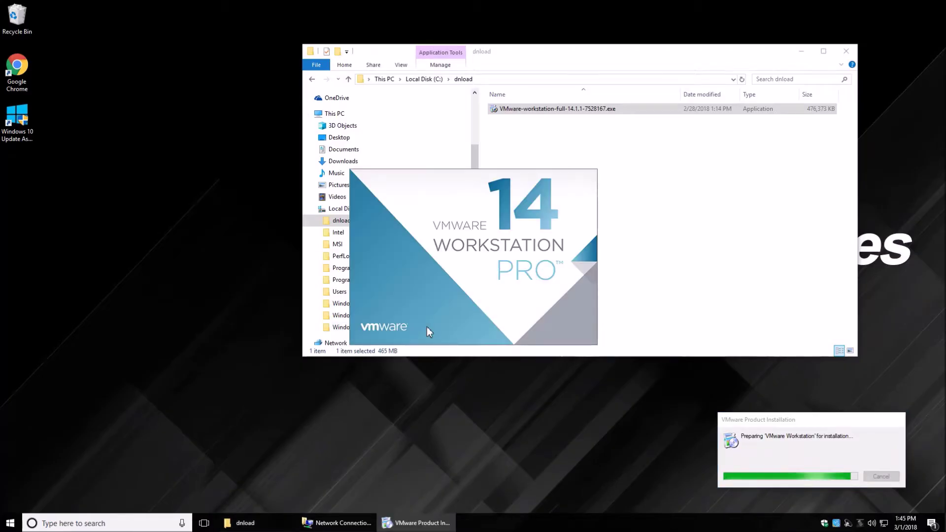
click(801, 51)
click(416, 522)
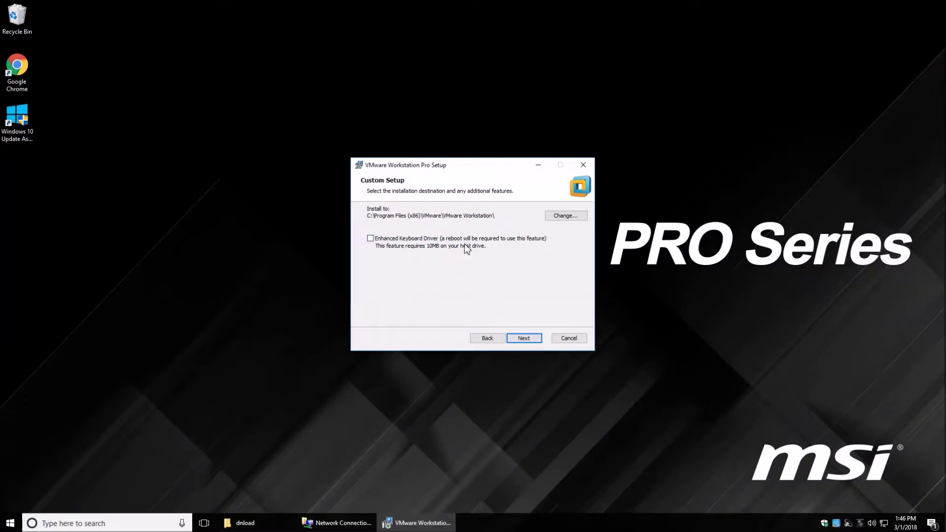
- Enable the Enhanced Keyboard Driver in the setup and opt out of the VMware Customer Experience Improvement Program, keeping startup update checks
click(370, 238)
click(517, 337)
click(370, 252)
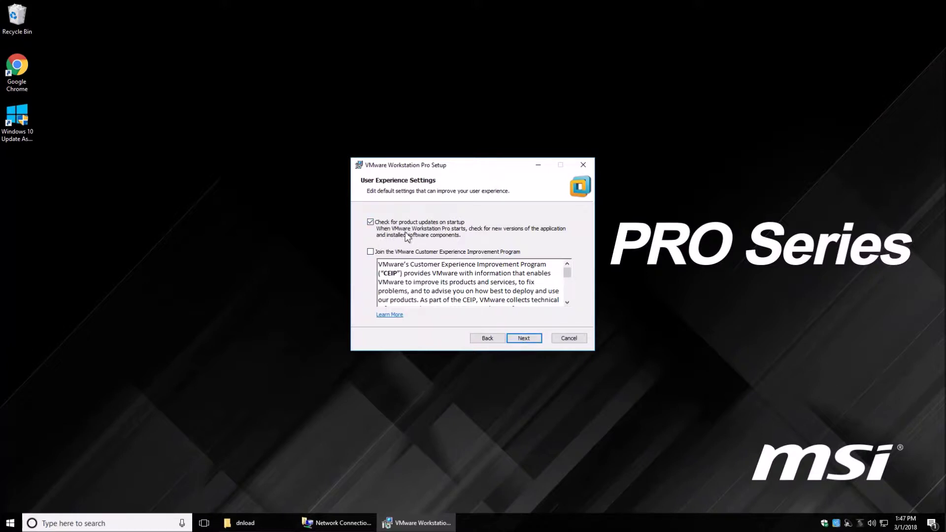
click(526, 339)
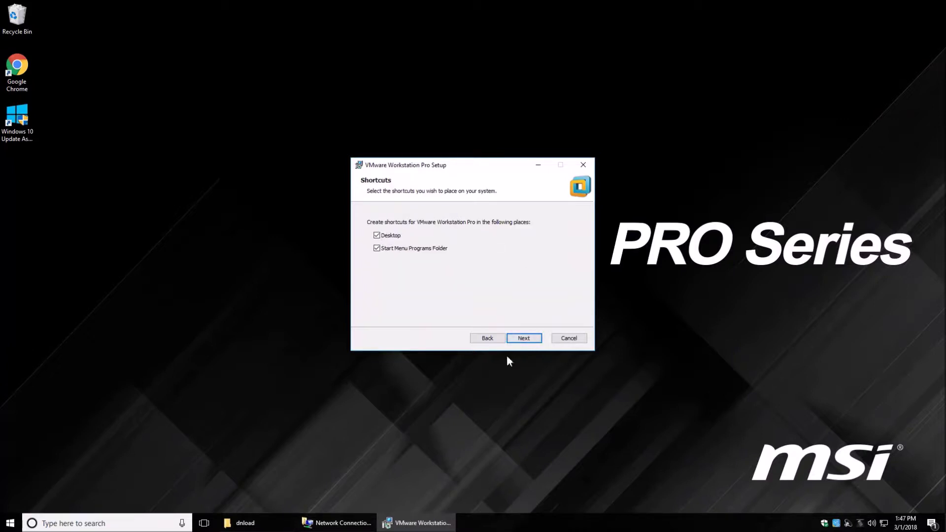
- Install VMware Workstation Pro with Desktop and Start Menu shortcuts, finish the setup, and restart the system
click(530, 339)
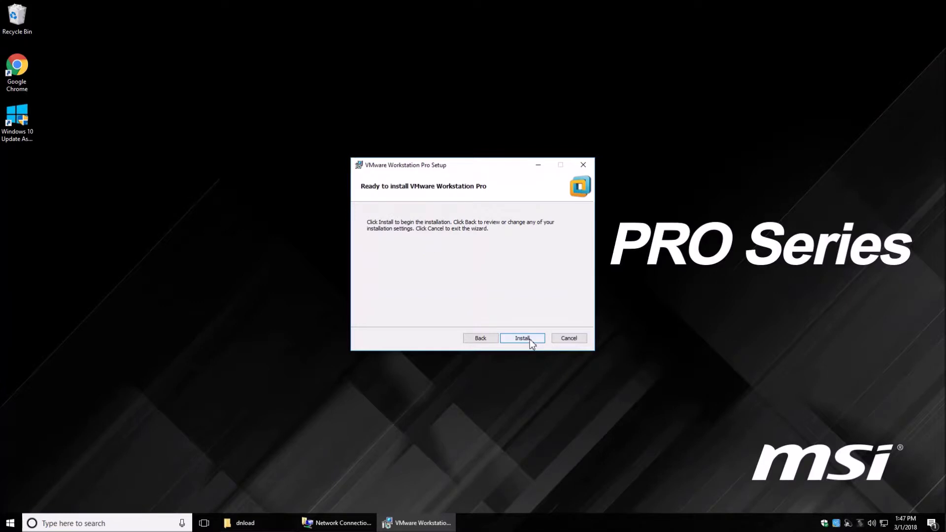
click(530, 340)
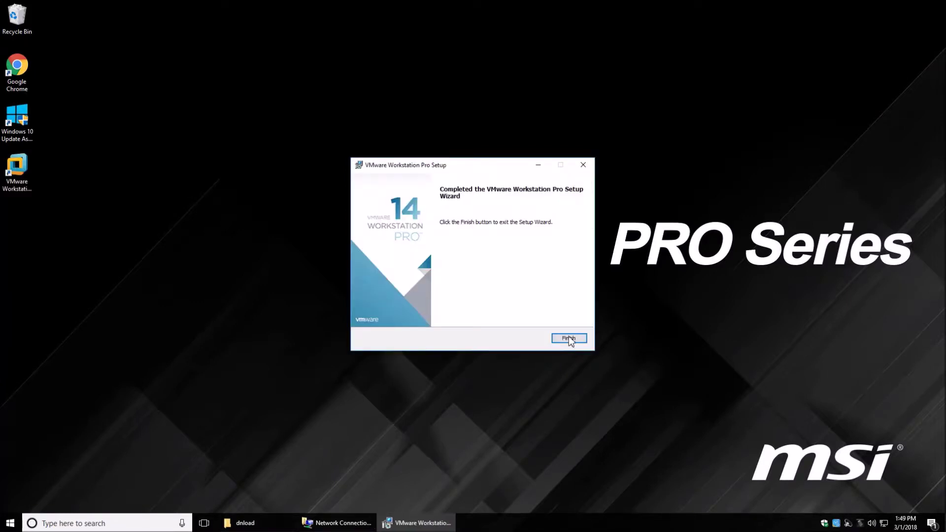
click(569, 338)
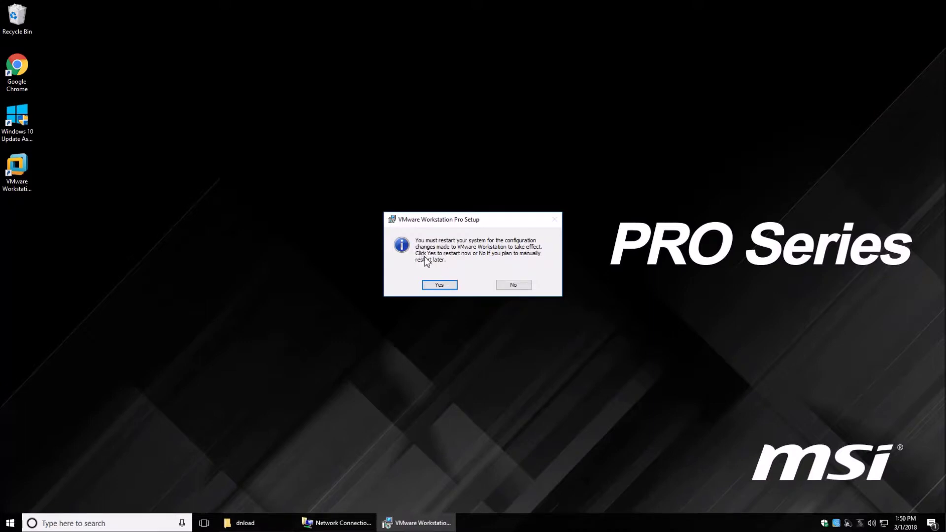
click(438, 286)
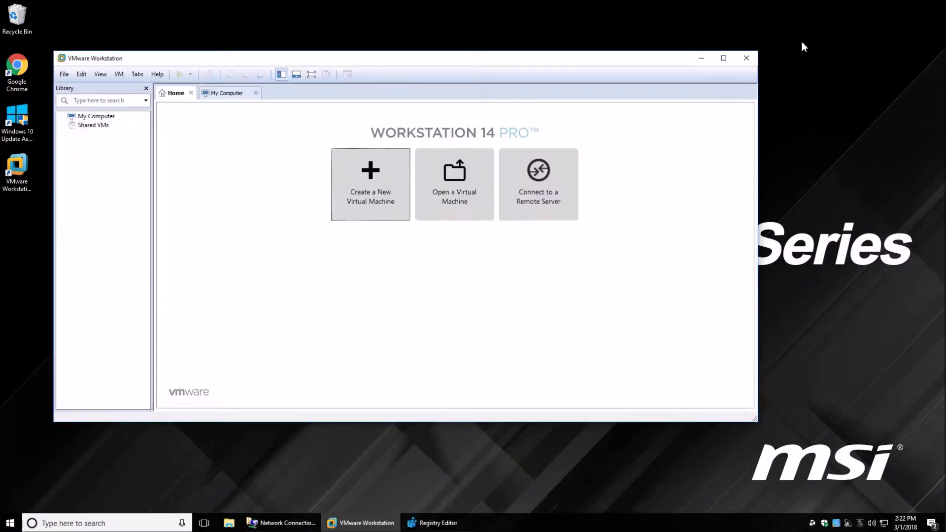
- Close VMware Workstation and relaunch it from the desktop shortcut as administrator, allowing it to make changes to the device
click(746, 59)
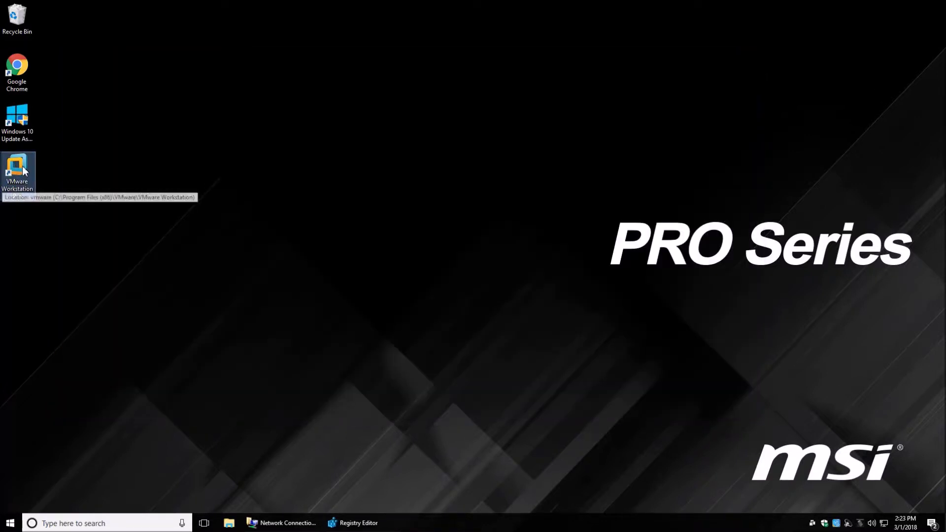
right_click(23, 171)
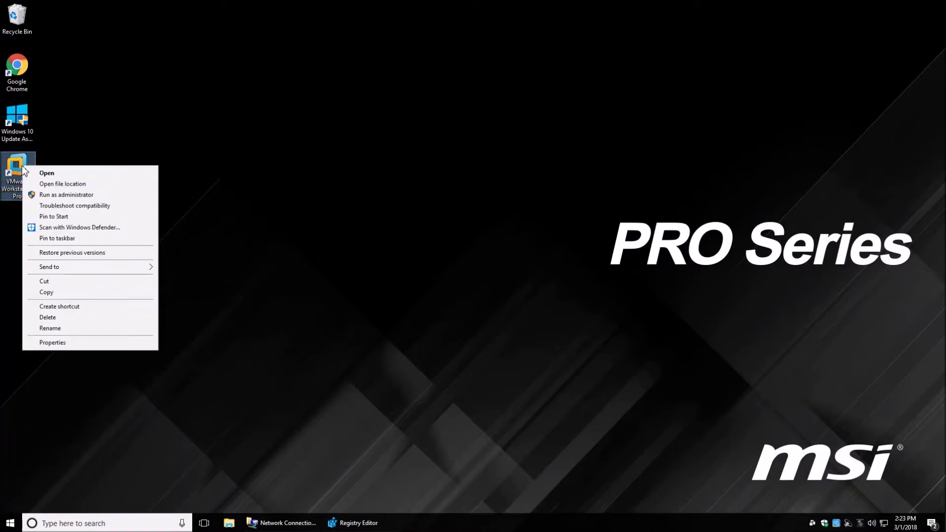
click(74, 195)
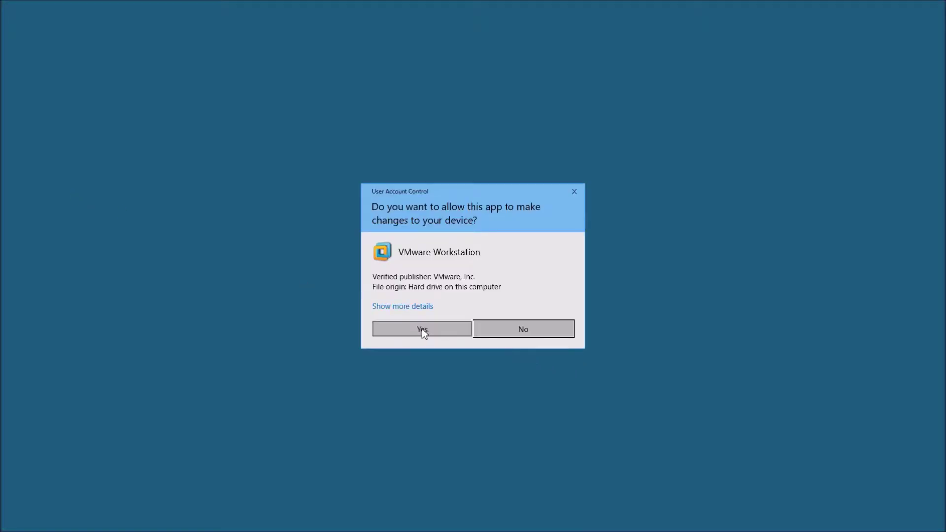
click(421, 329)
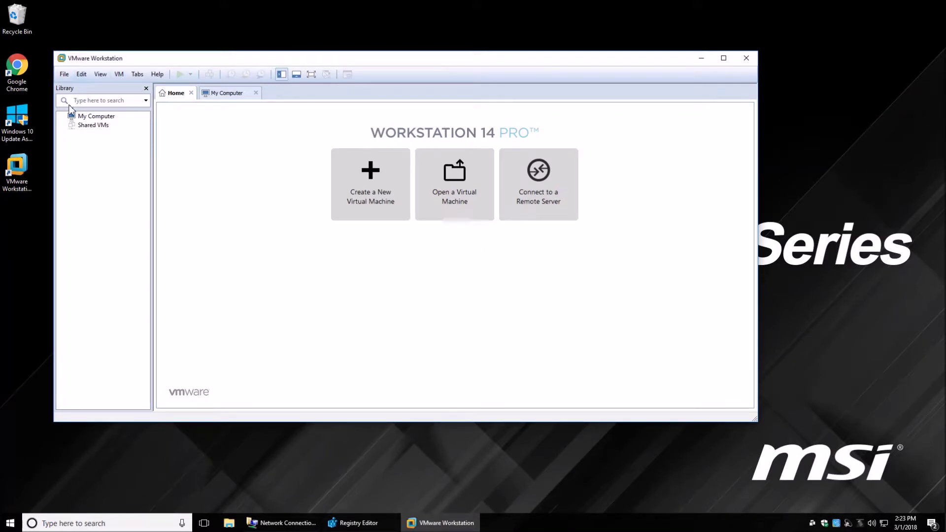
- Set the VMware Workstation Pro desktop shortcut's compatibility properties to always run the program as an administrator
right_click(17, 167)
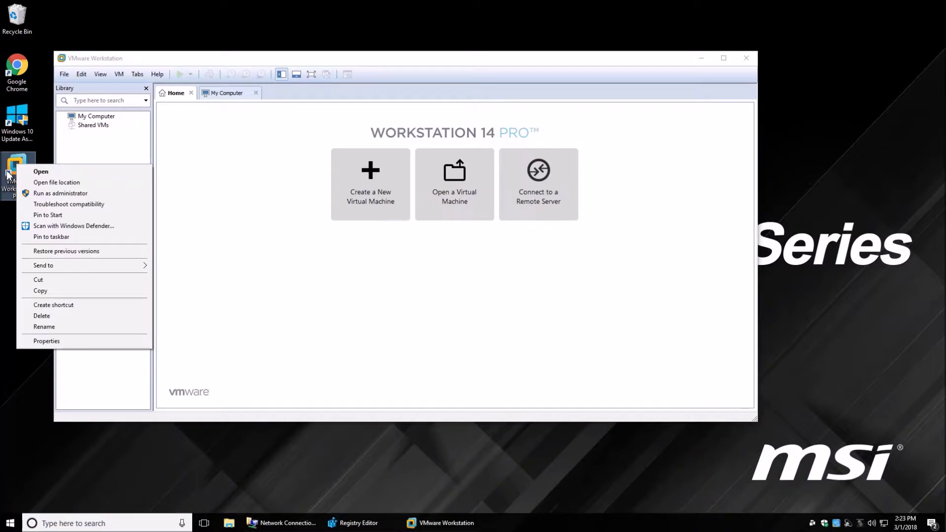
click(66, 341)
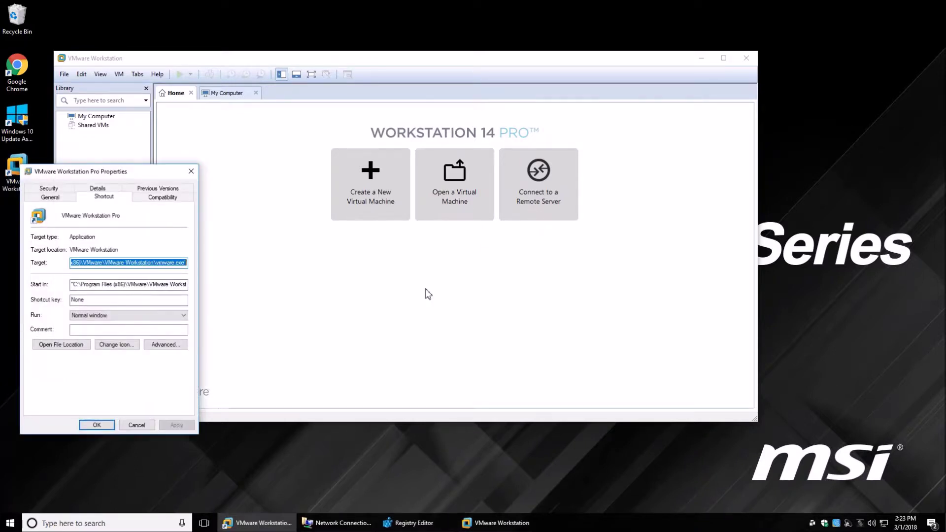
click(173, 199)
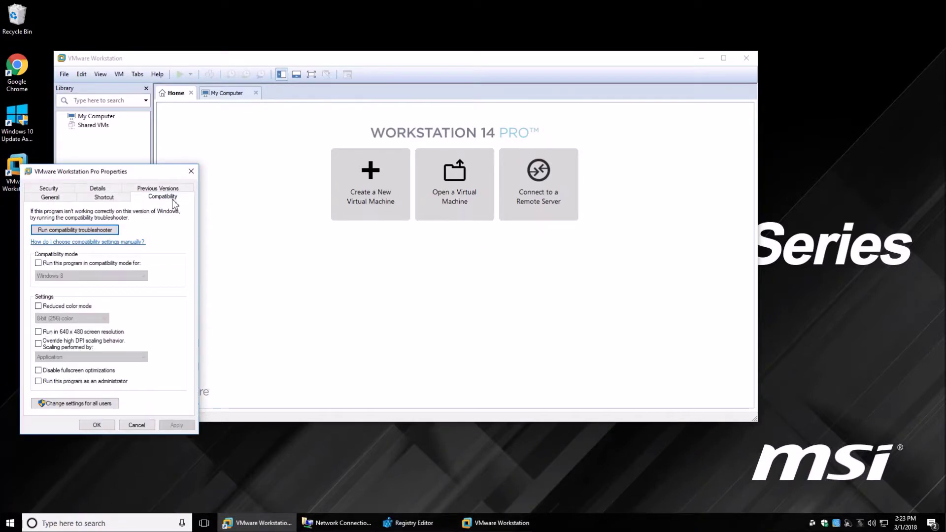
click(39, 382)
click(176, 424)
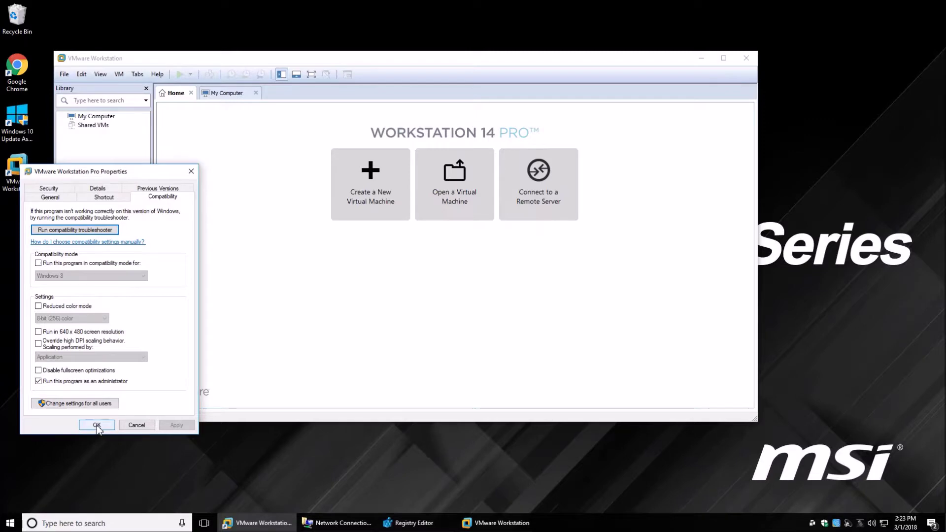
click(97, 424)
- Close VMware Workstation and reopen it from its desktop shortcut, approving the User Account Control request
click(747, 60)
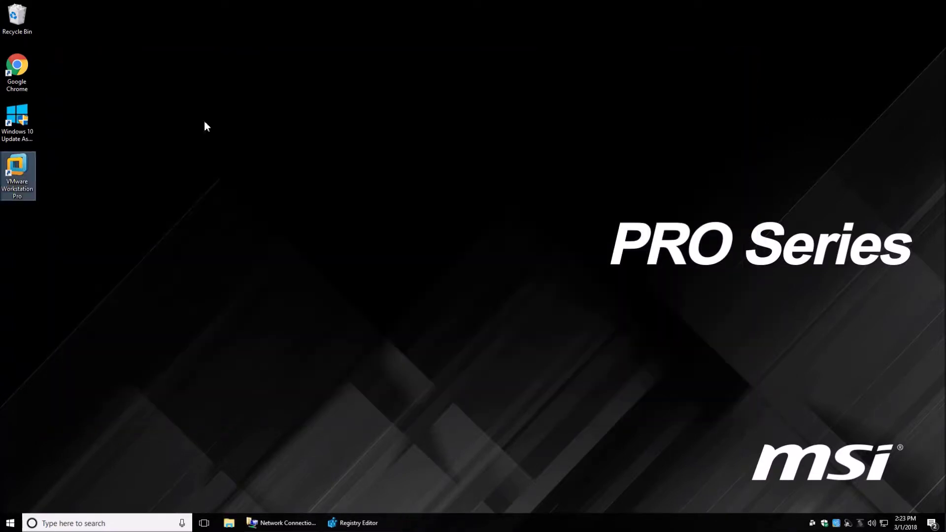
double_click(23, 168)
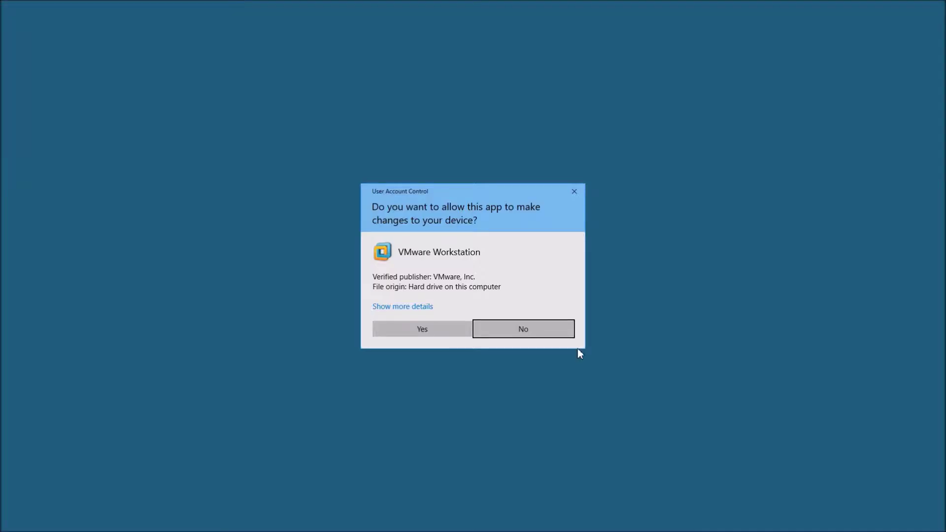
click(422, 329)
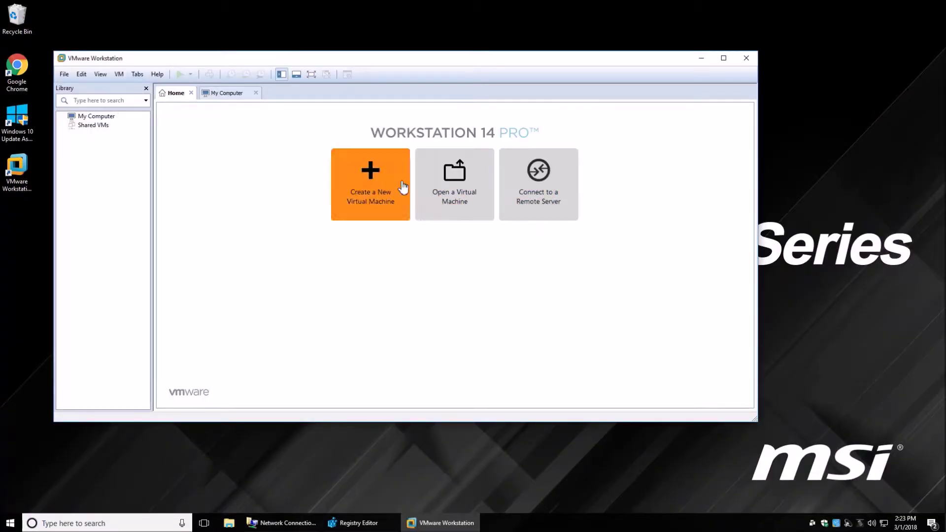
- Browse for the default virtual machine location in the Workspace preferences and create a folder named vmware on Local Disk (C:)
click(83, 74)
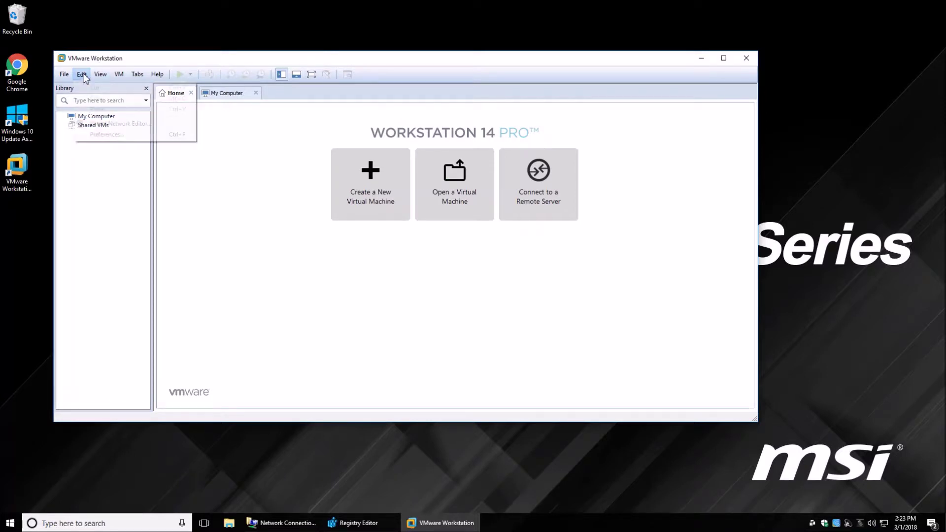
click(104, 135)
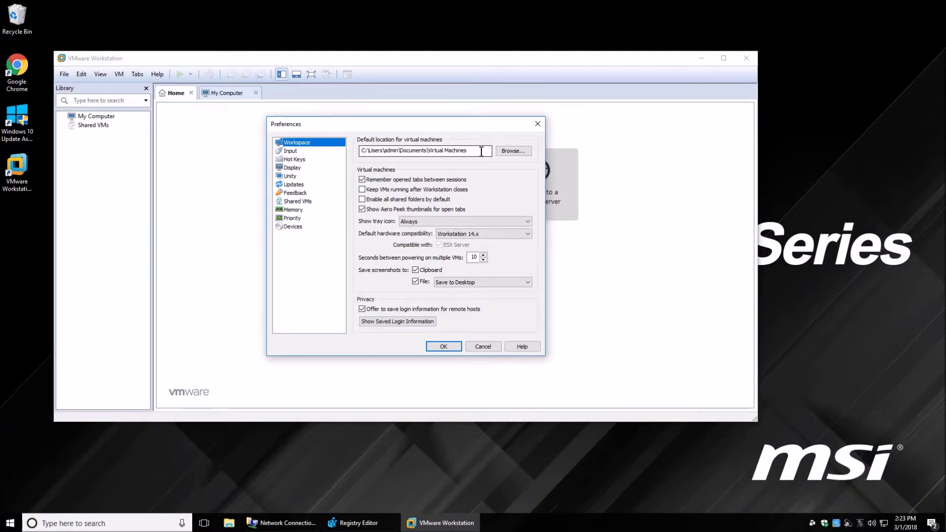
click(517, 156)
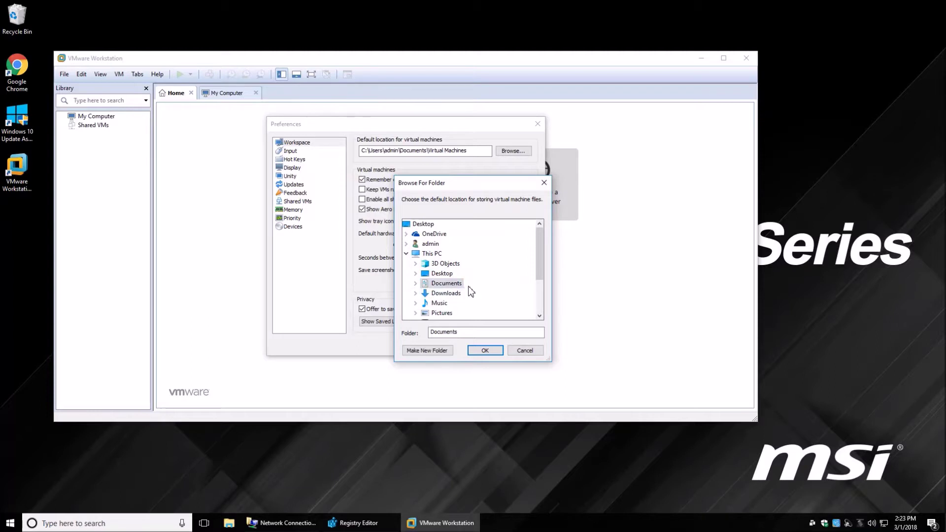
drag(539, 259, 531, 309)
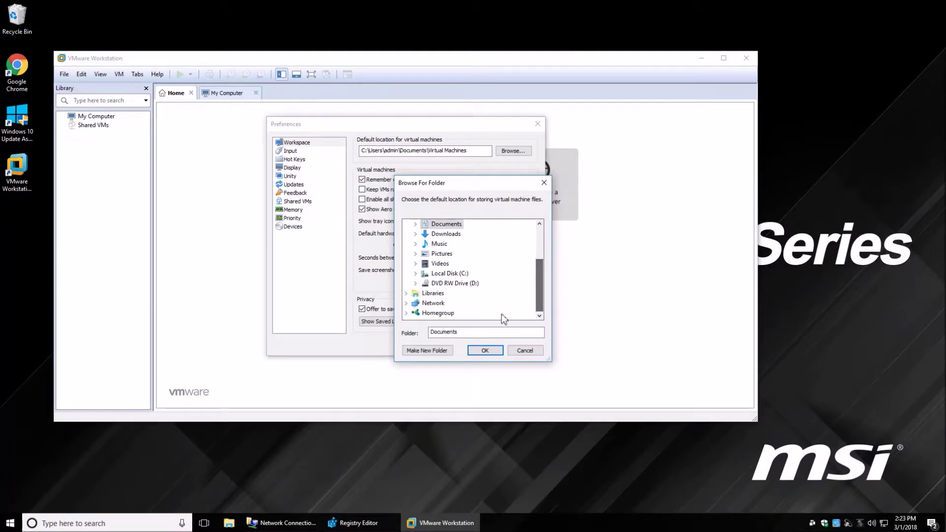
click(415, 272)
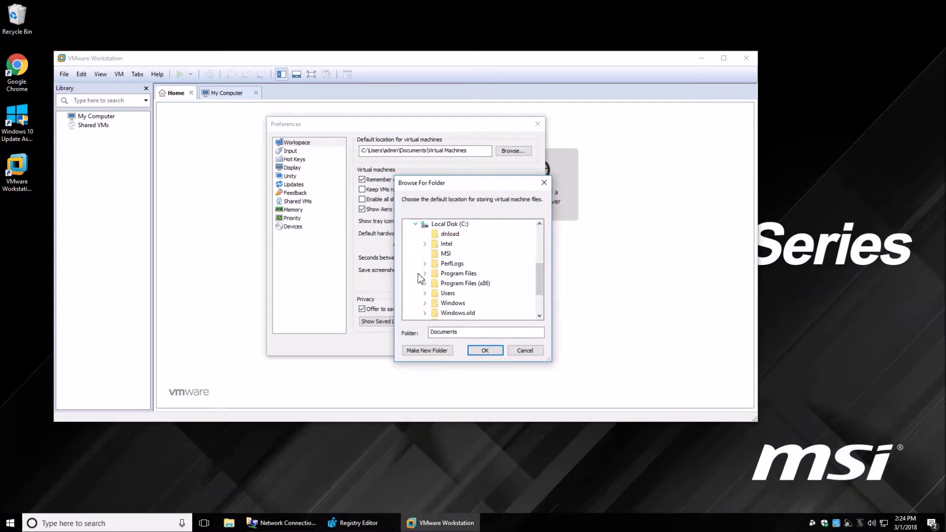
click(450, 225)
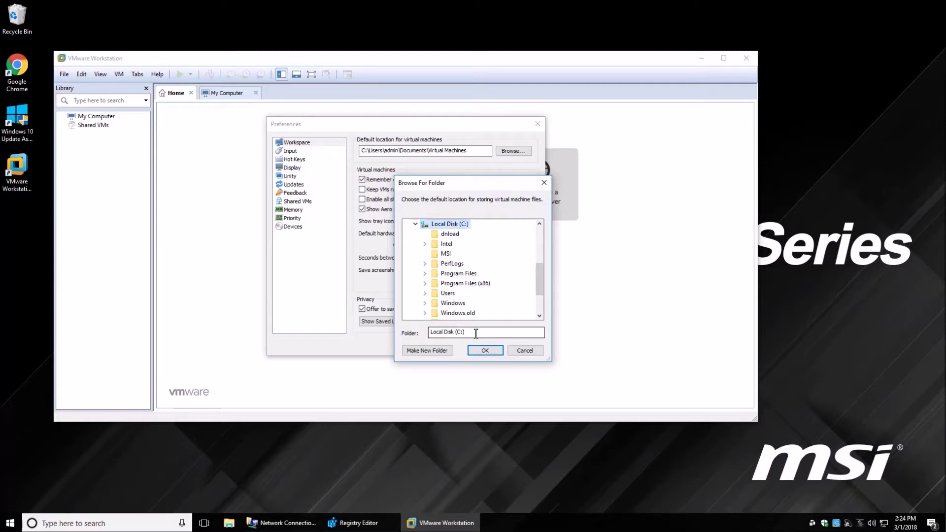
click(425, 352)
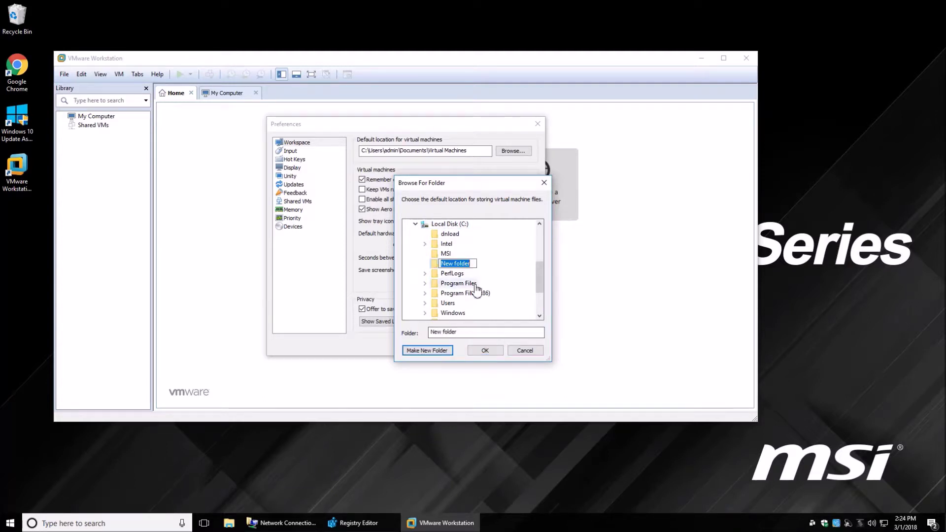
text(vmware)
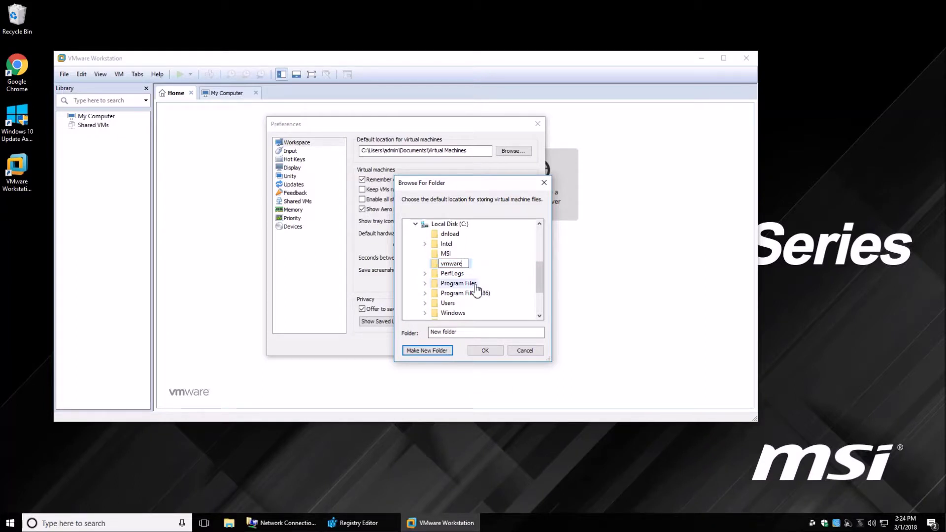
key(Return)
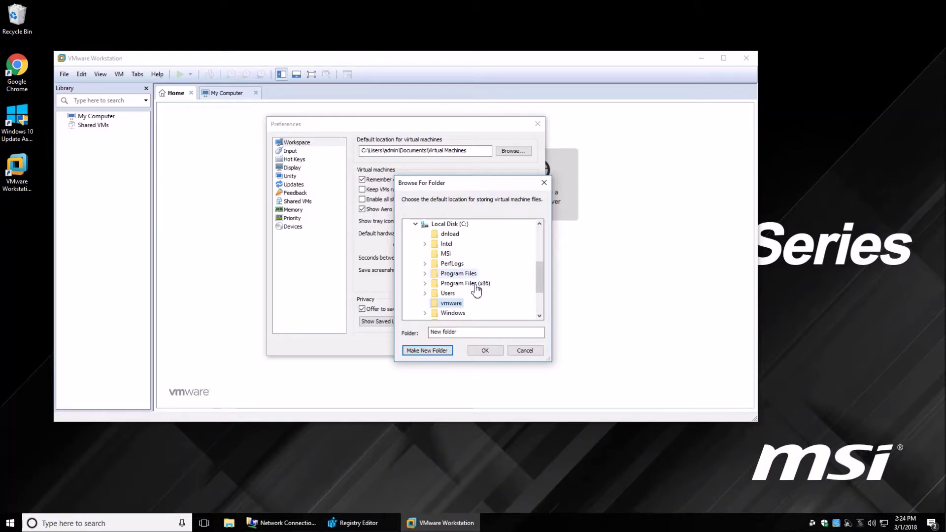
- Create a vms subfolder inside the vmware folder and use it as the default location for virtual machines
click(442, 351)
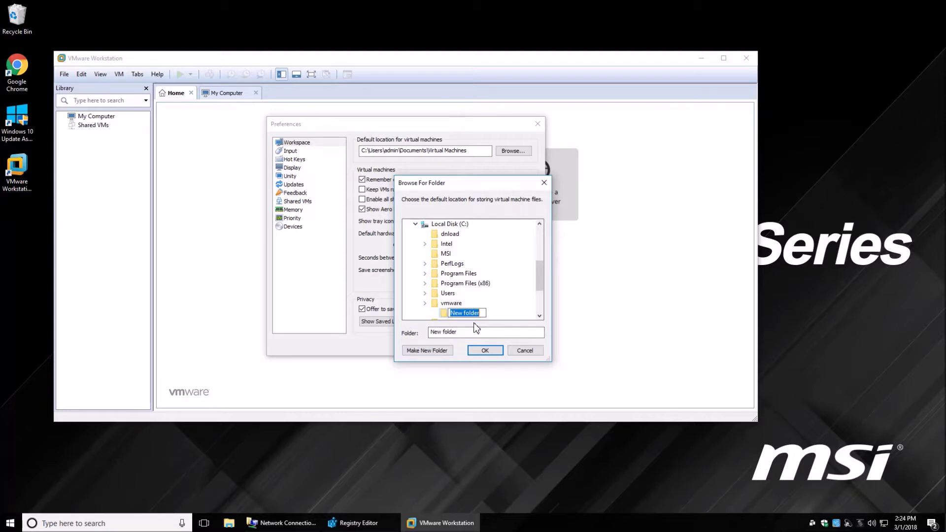
text(vms)
key(Return)
click(485, 350)
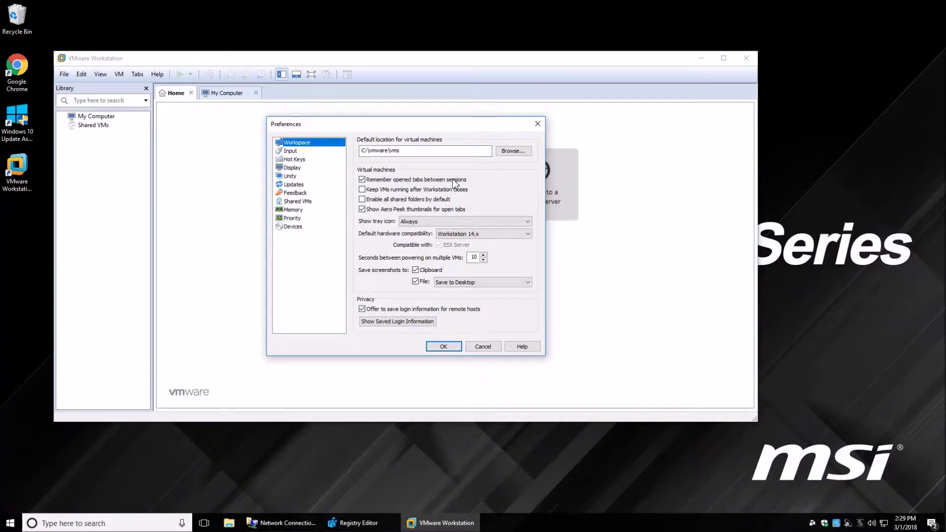
- Enable keeping VMs running after Workstation closes in the Workspace preferences
click(363, 189)
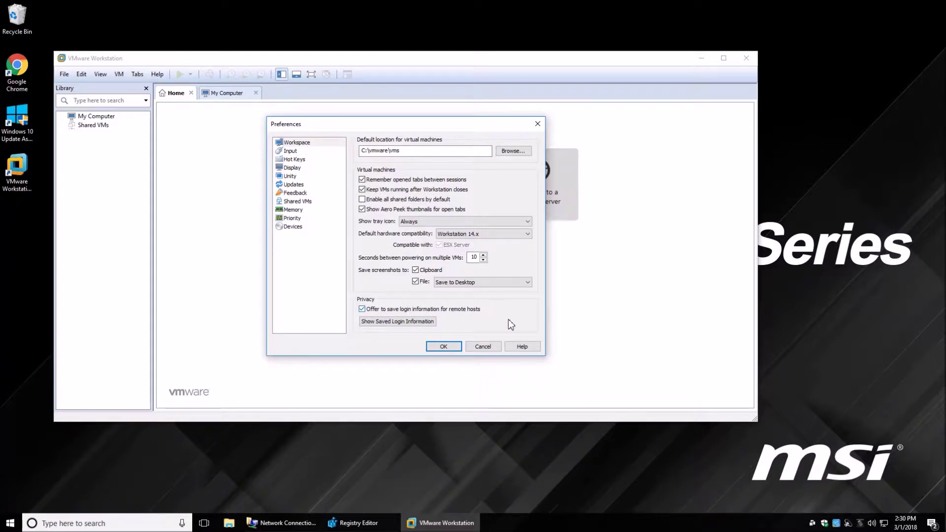
- Review the remaining preference pages from Input through Devices, and save the preferences
click(293, 152)
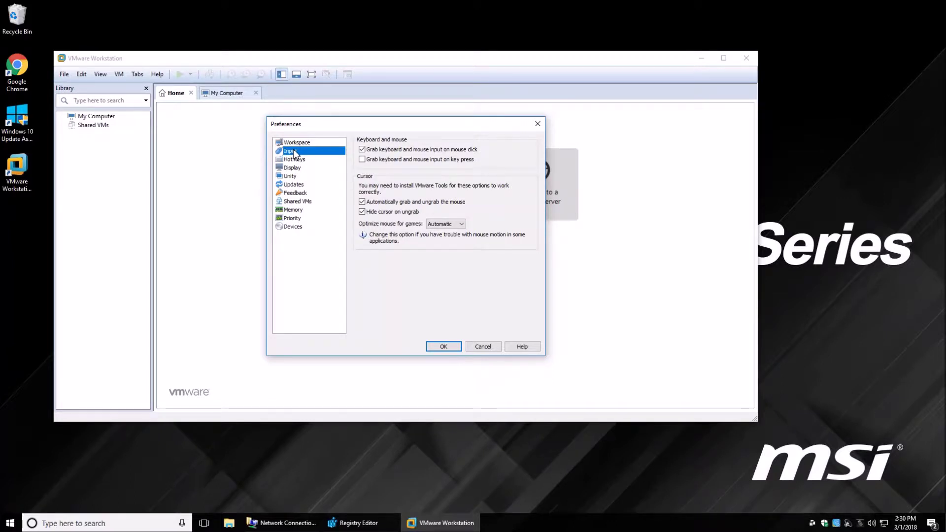
click(295, 160)
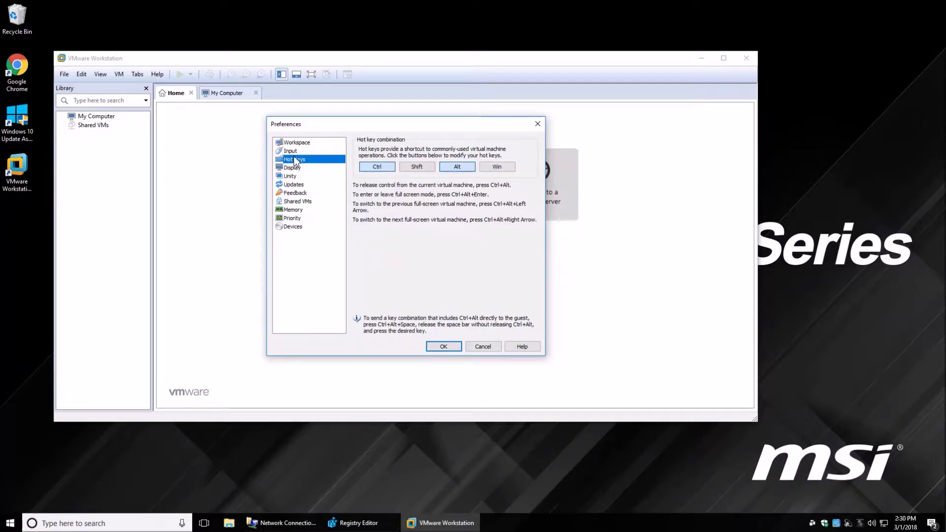
click(296, 170)
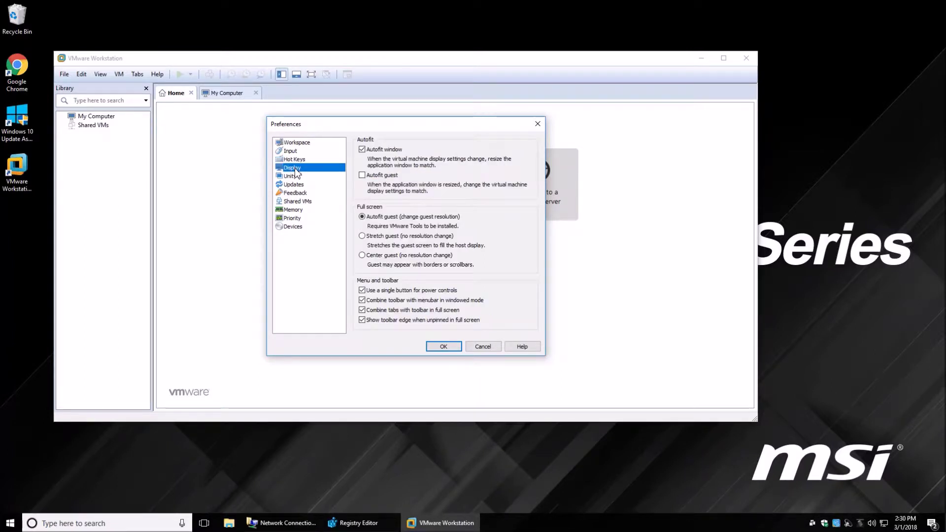
click(295, 179)
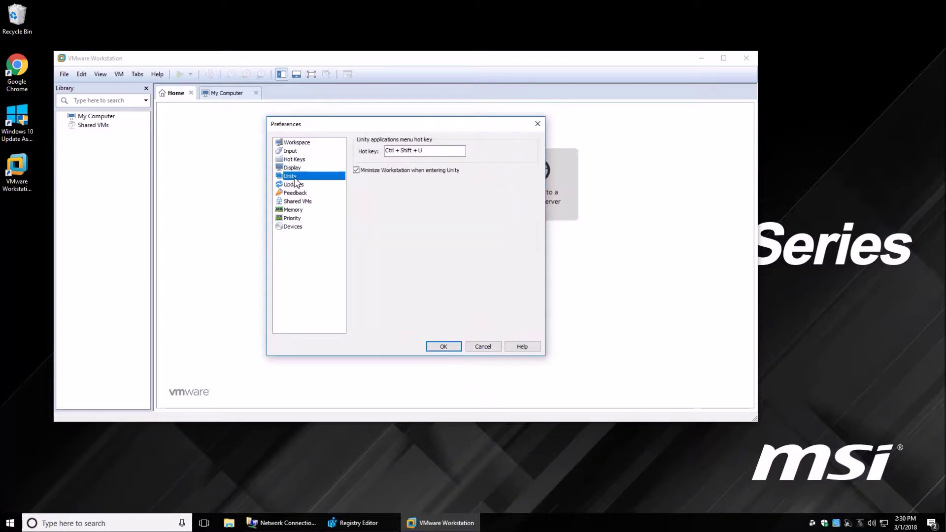
click(296, 185)
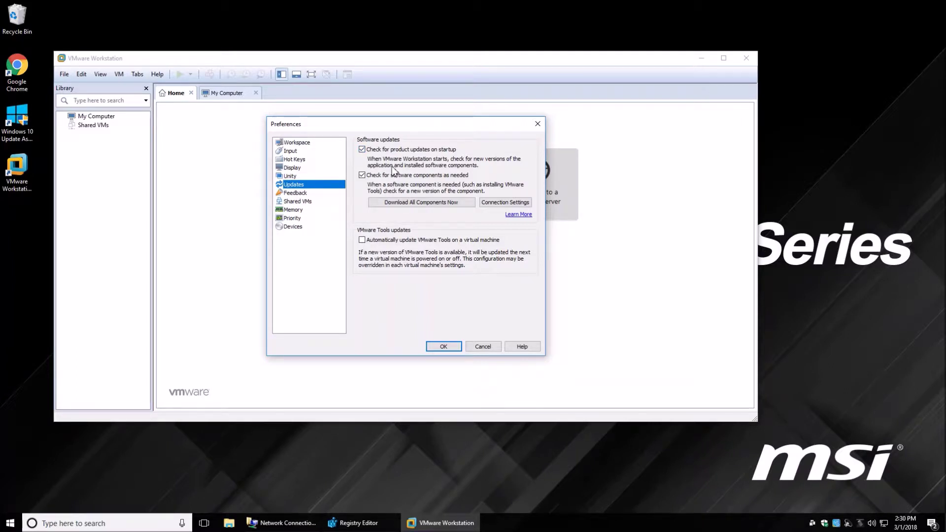
click(300, 193)
click(301, 202)
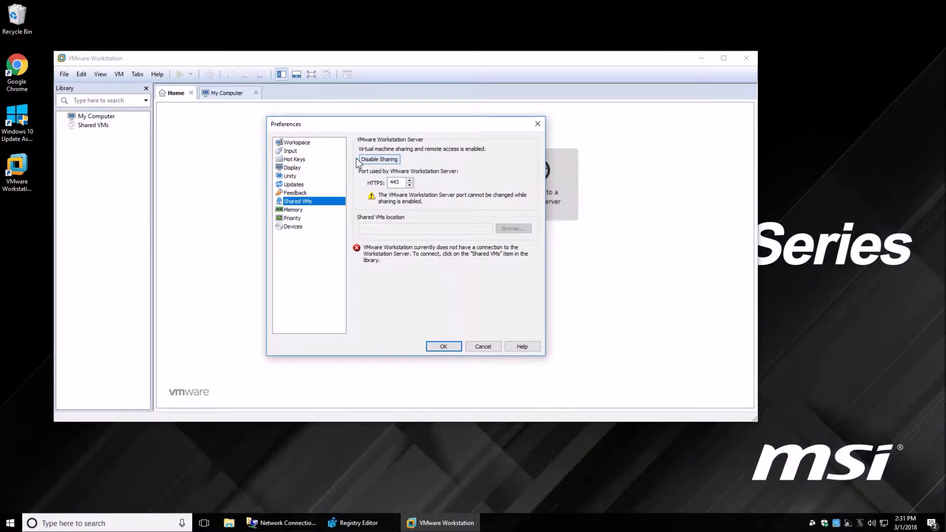
click(294, 210)
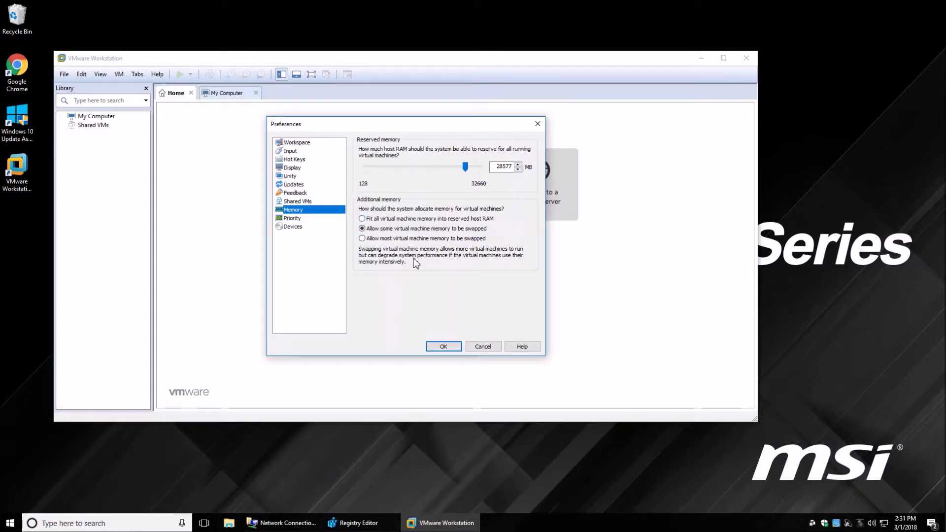
click(291, 218)
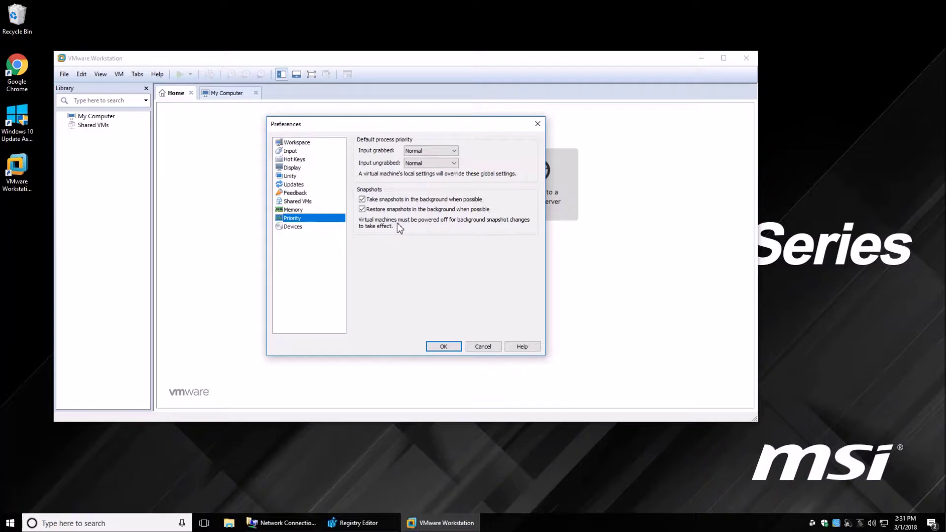
click(289, 228)
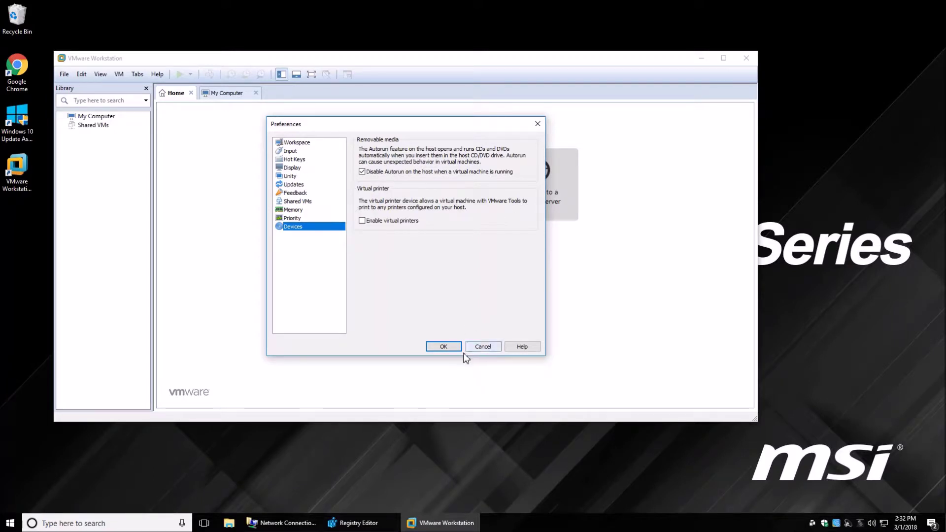
click(443, 347)
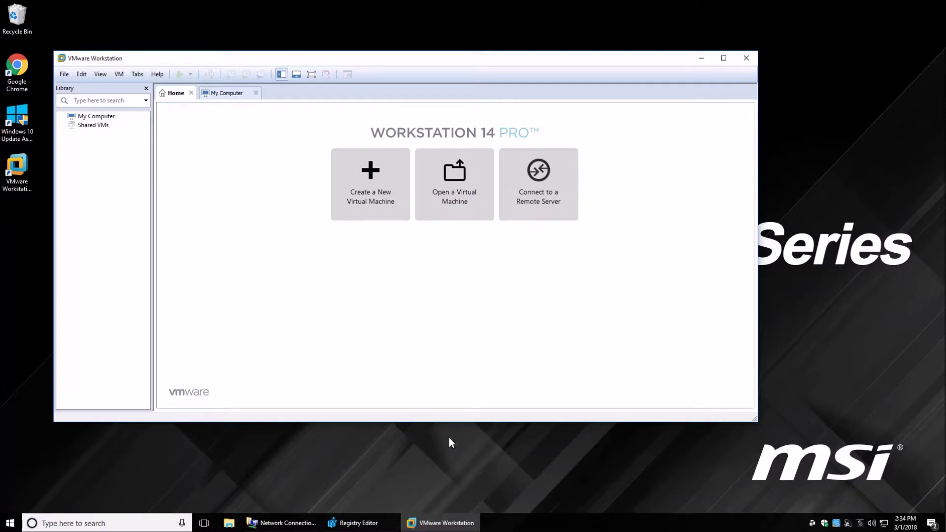
- Create a folder named iso inside the vmware folder on Local Disk (C:) using File Explorer
click(229, 524)
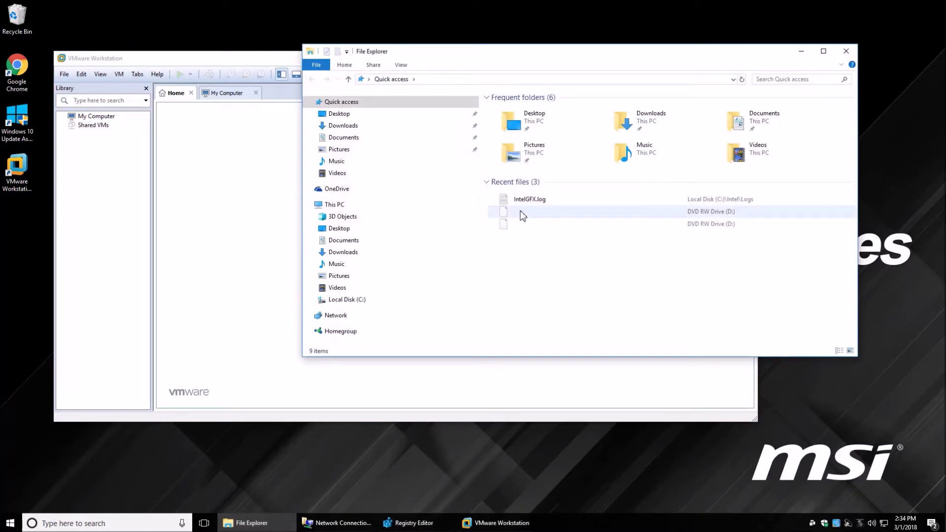
click(313, 299)
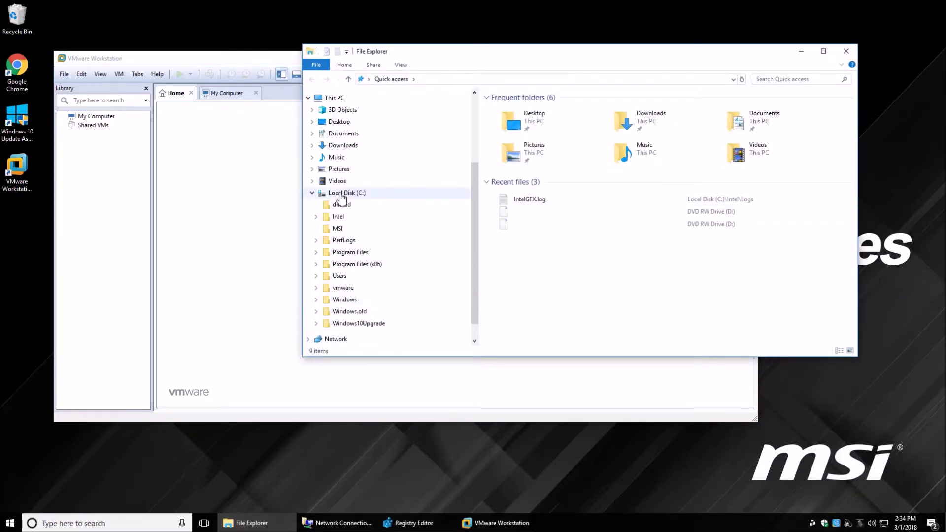
click(317, 288)
click(340, 290)
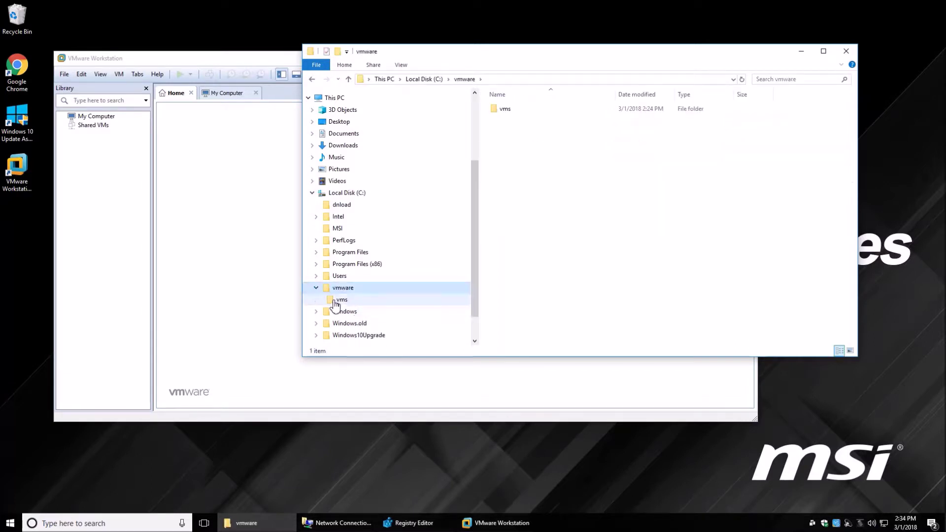
right_click(493, 153)
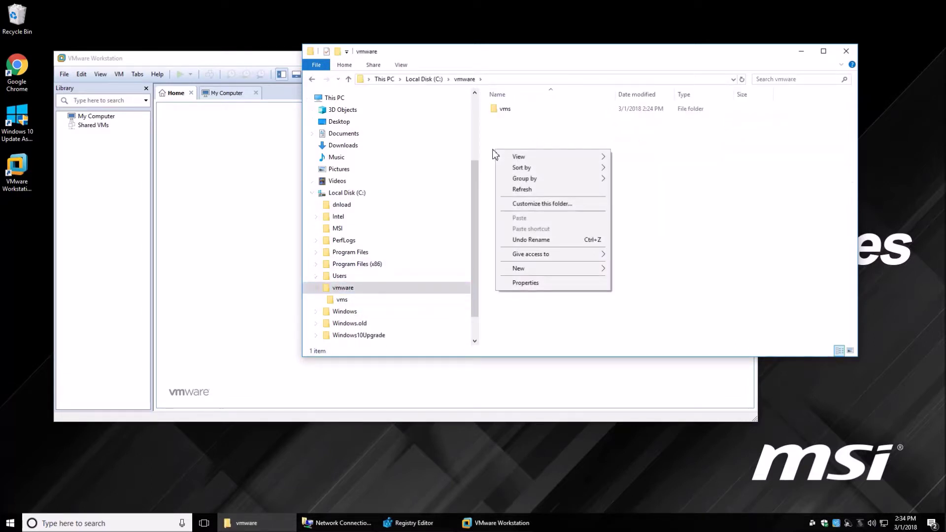
mouse_move(536, 270)
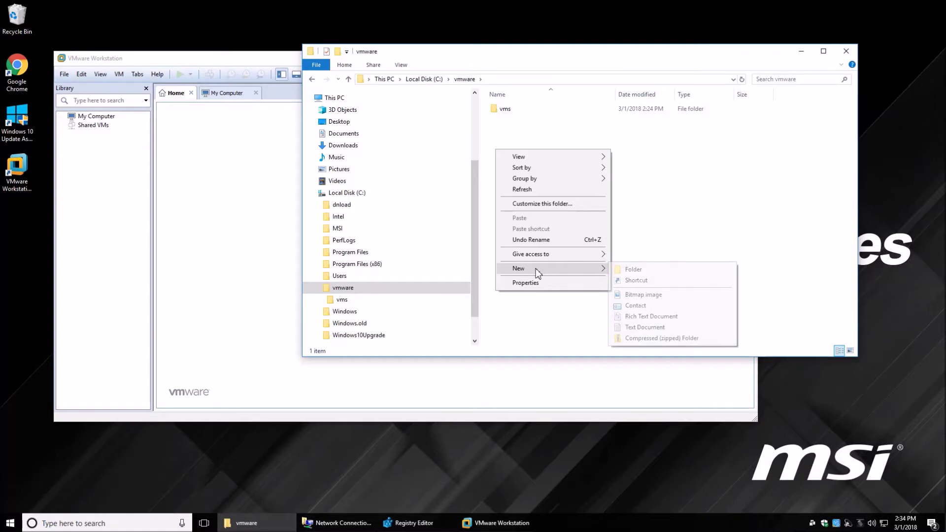
click(620, 270)
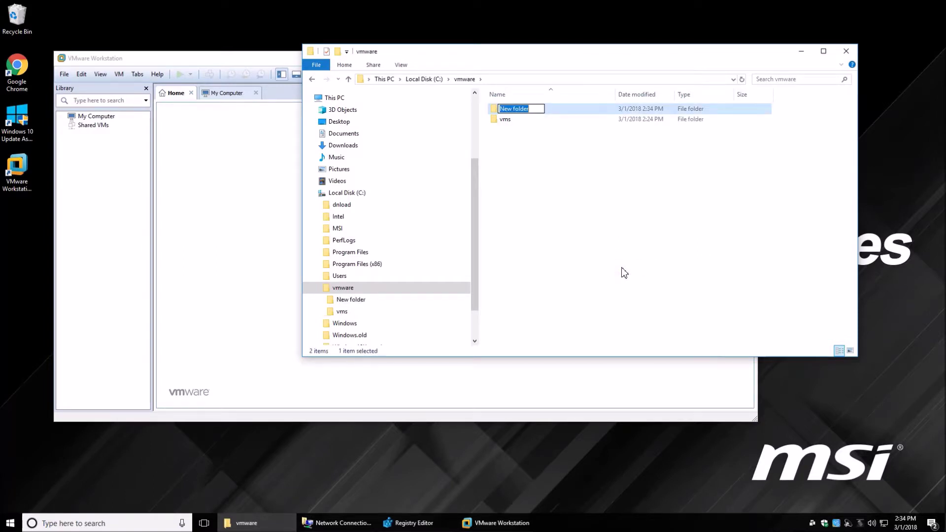
text(iso)
key(Return)
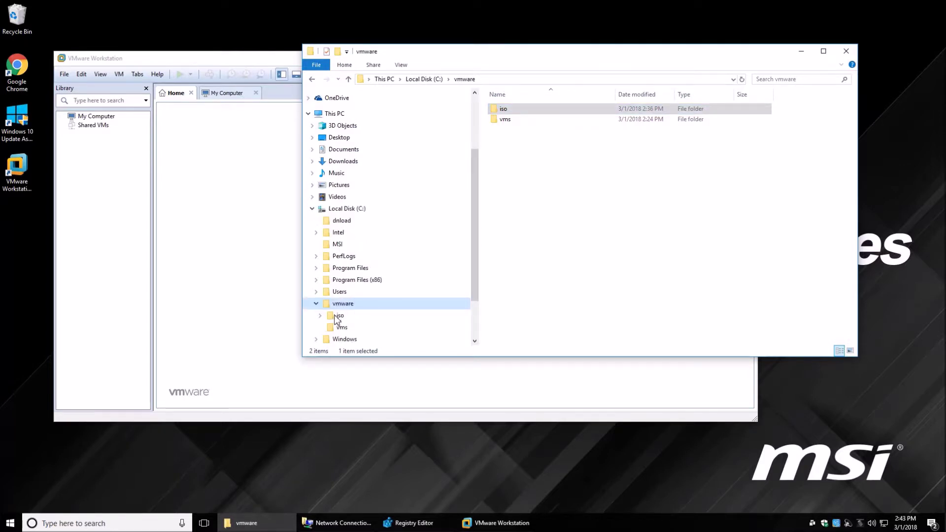
- Examine the CentOS 6.7 minimal ISO and the mininet zip archive in the iso folder, widening the Name column to read the file names
click(339, 316)
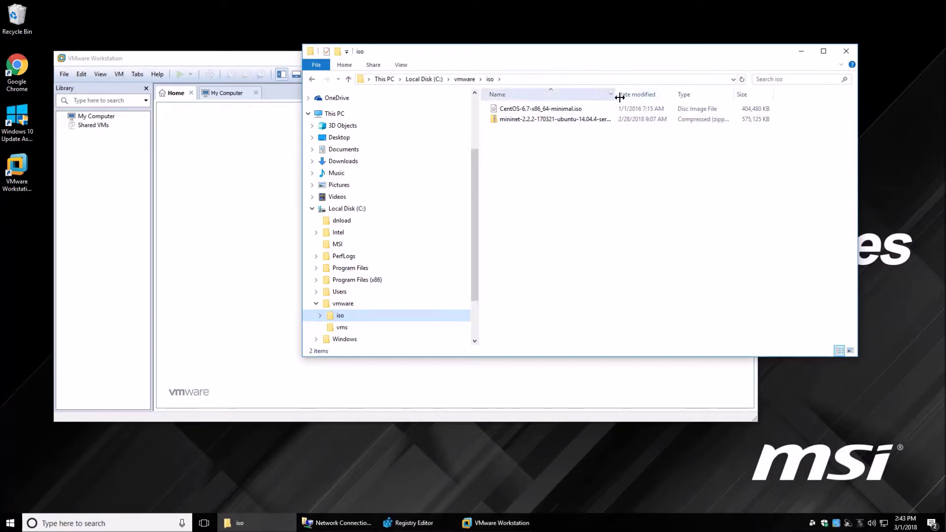
drag(617, 94, 668, 95)
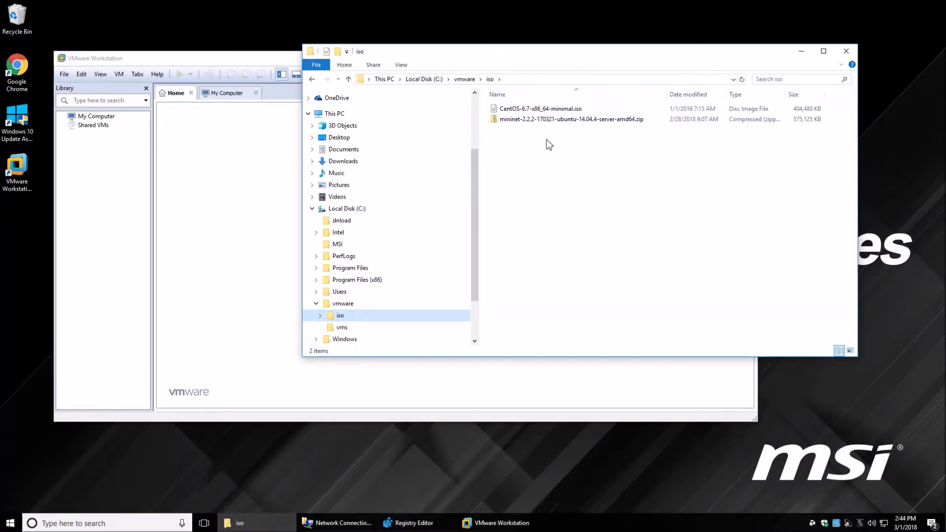
click(561, 122)
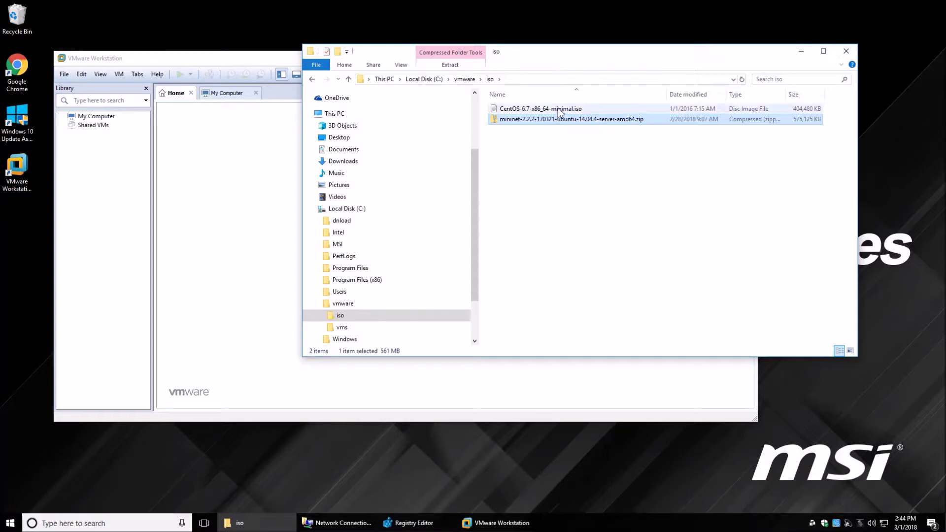
key(Up)
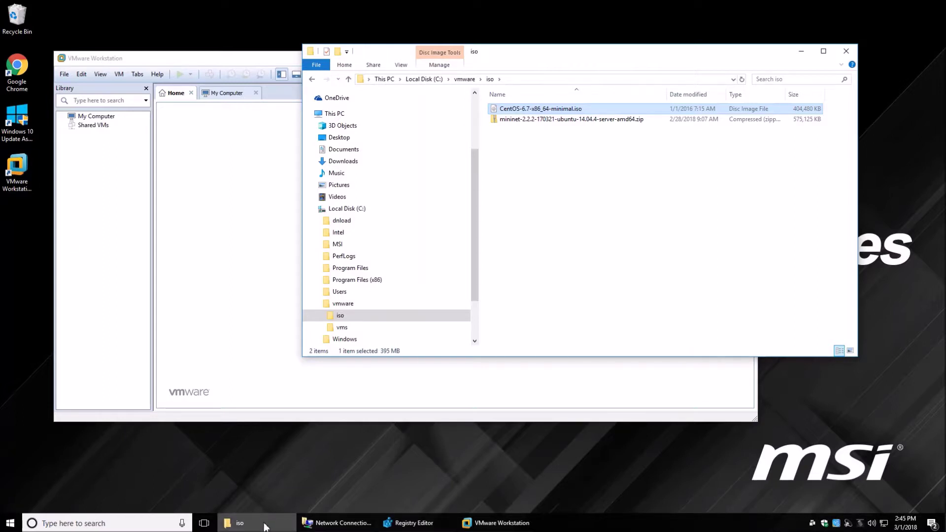
- Switch to the vmserver remote desktop and check the version of VMware Workstation that hosts its template VM
click(535, 79)
key(Down)
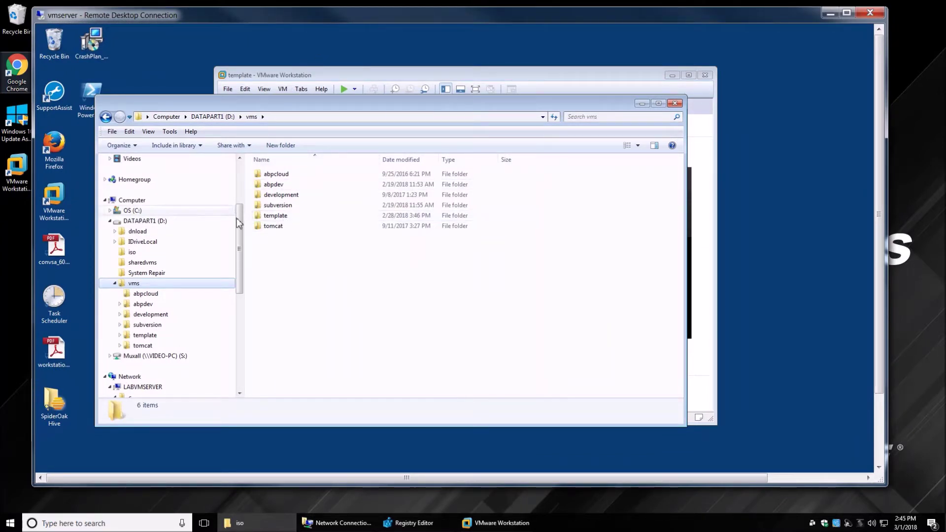
mouse_move(261, 219)
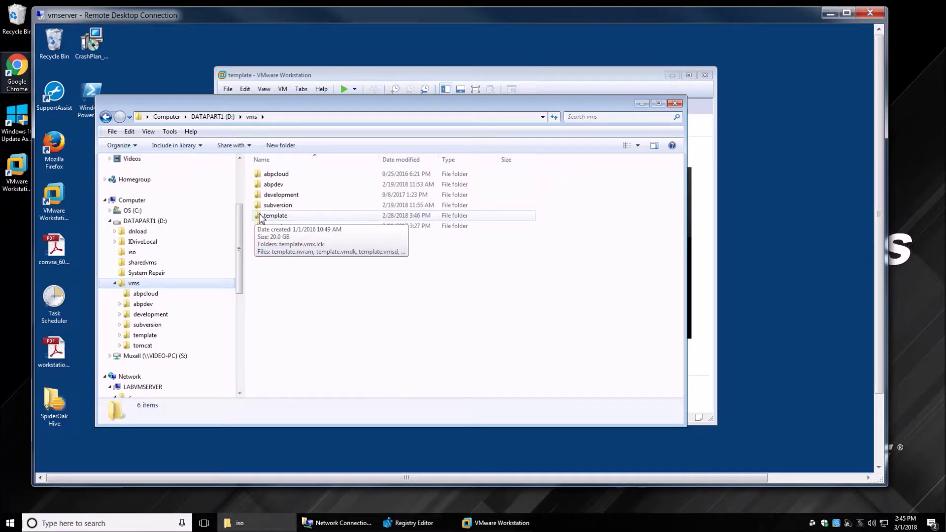
click(361, 75)
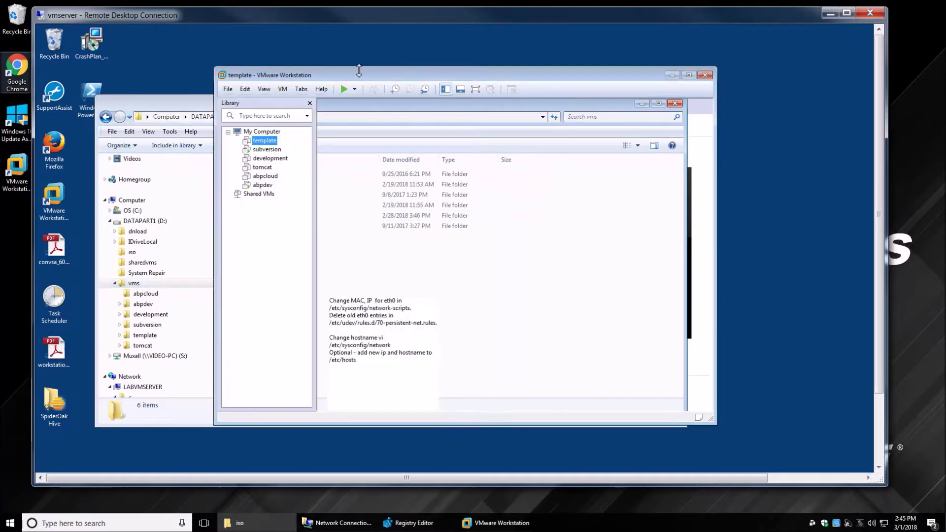
click(322, 90)
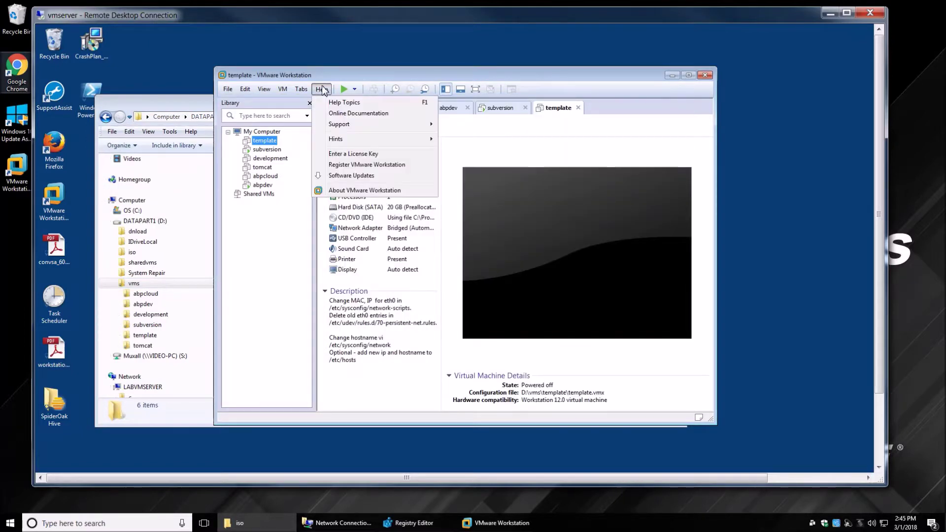
click(340, 195)
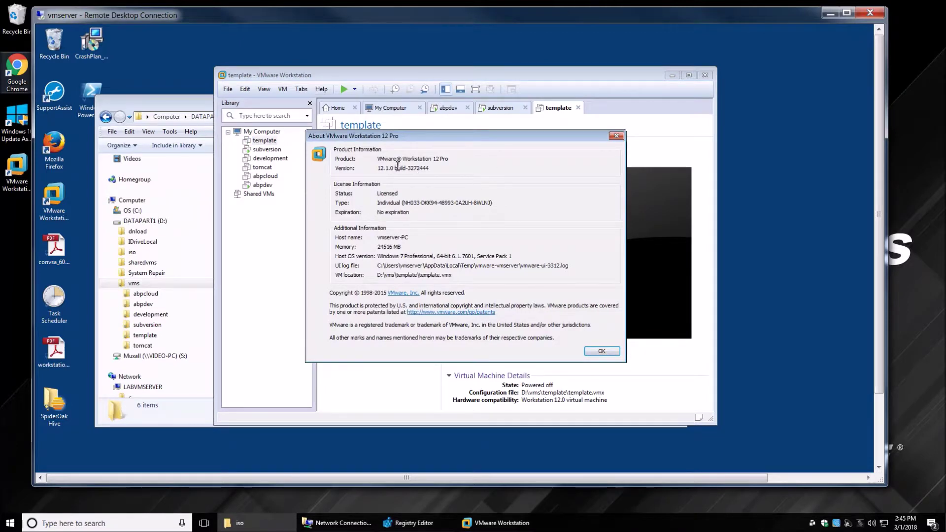
click(616, 136)
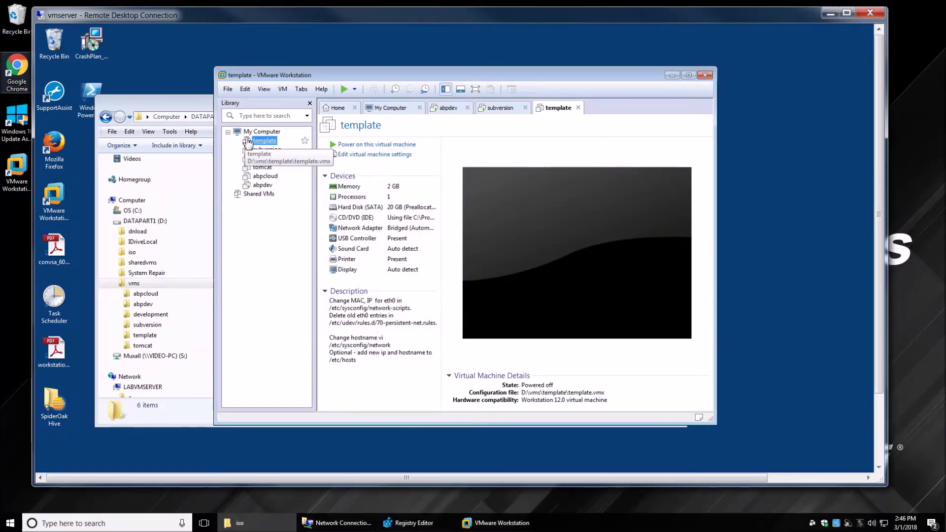
click(671, 75)
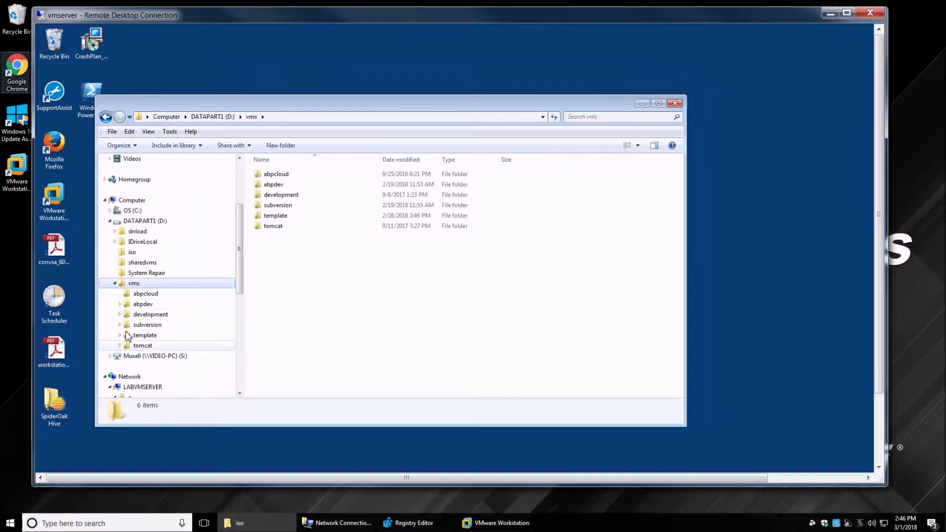
- Copy the template VM folder from D:\vms on vmserver to the c\vmware\vms network folder on LABVMSERVER
click(143, 335)
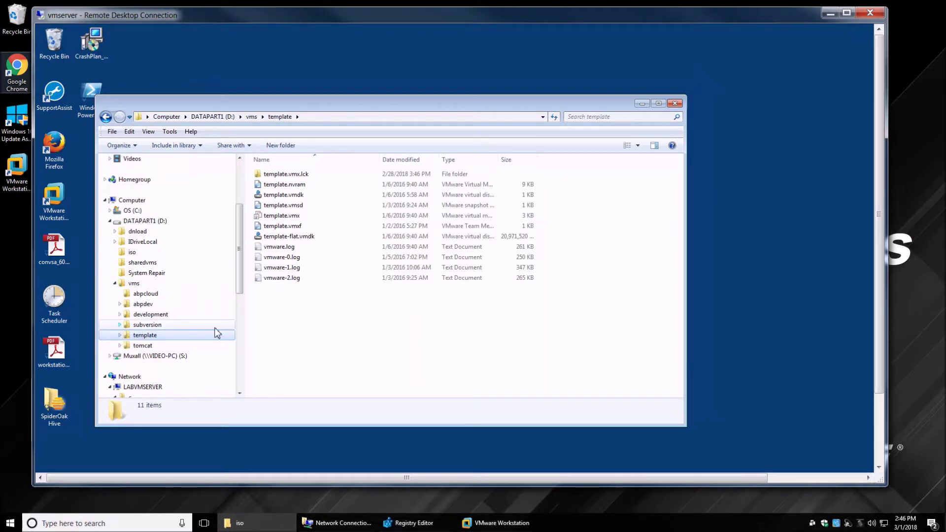
right_click(131, 337)
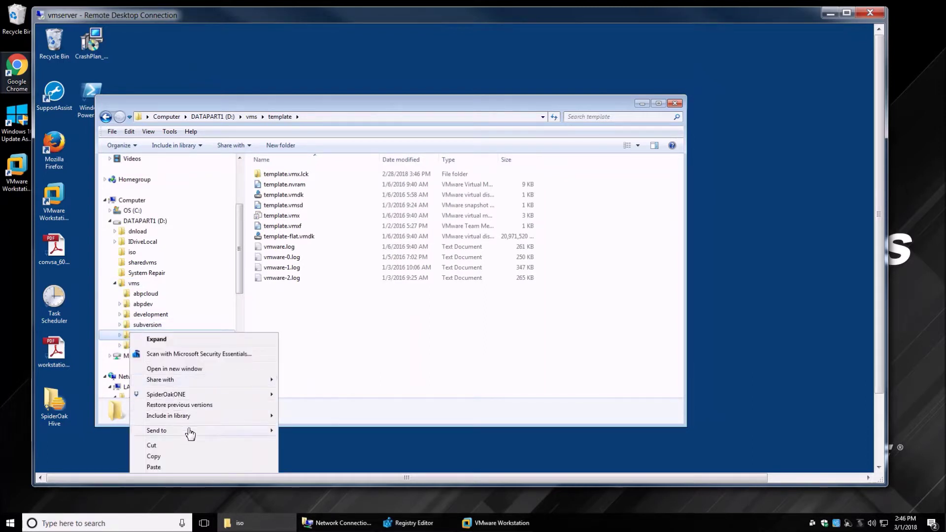
mouse_move(190, 435)
click(325, 442)
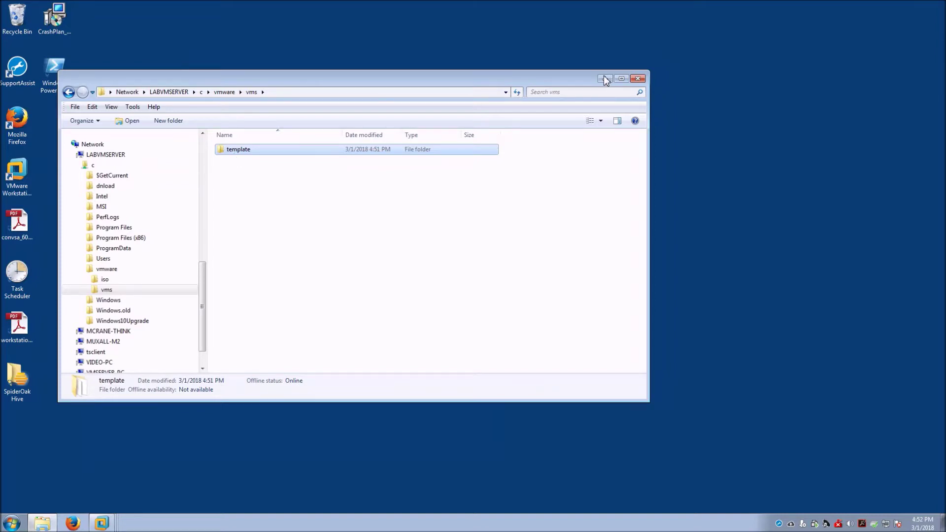
- Switch back to the labvmserver remote desktop and open the Virtual Network Editor in VMware Workstation
mouse_move(833, 5)
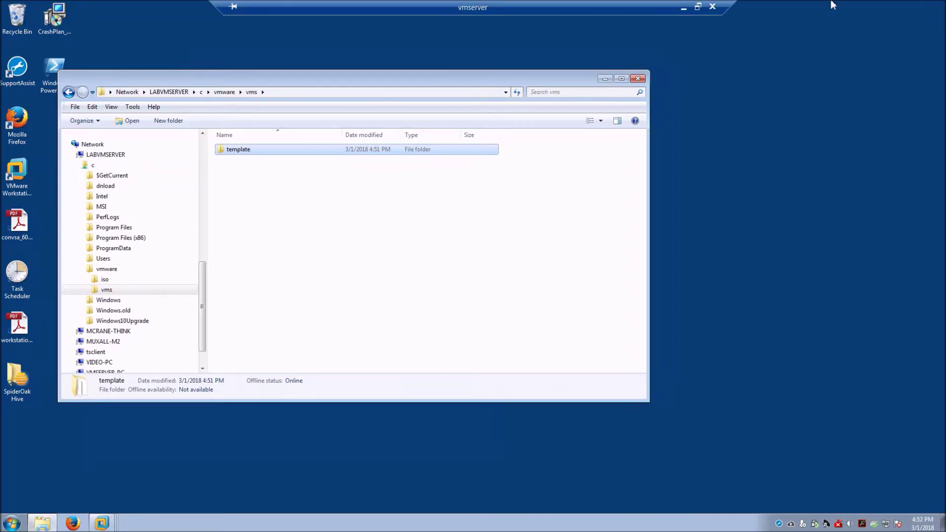
click(685, 7)
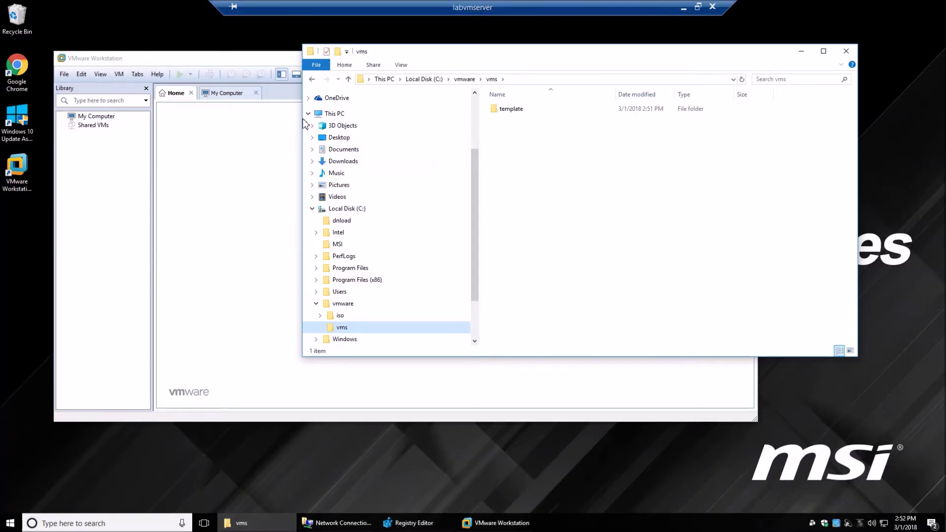
click(82, 74)
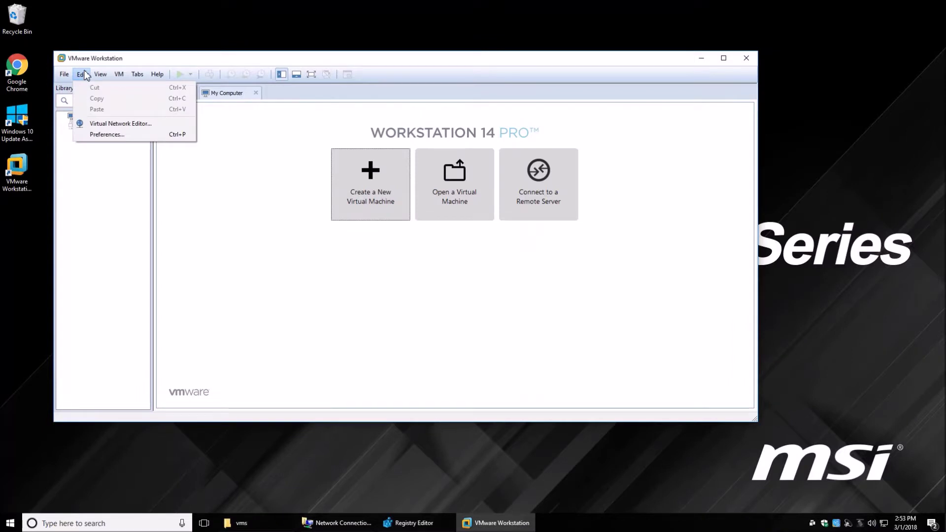
click(119, 124)
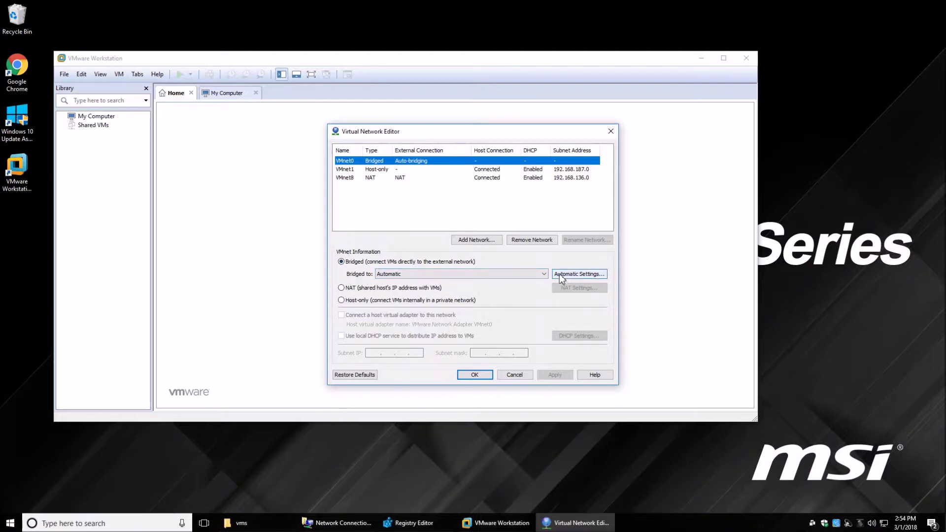
- Examine the connection type, DHCP and subnet settings of the VMnet0, VMnet1 and VMnet8 networks
click(344, 169)
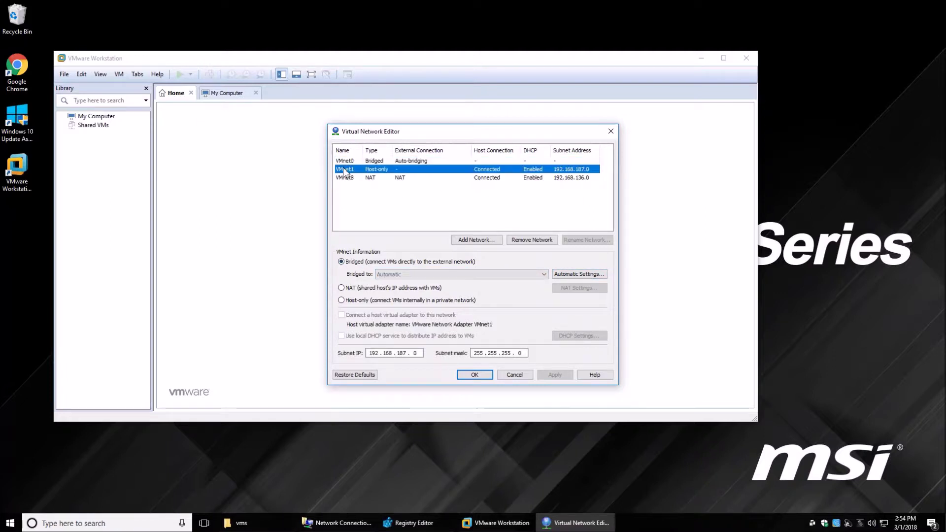
click(347, 178)
click(345, 169)
click(345, 160)
click(347, 169)
click(350, 179)
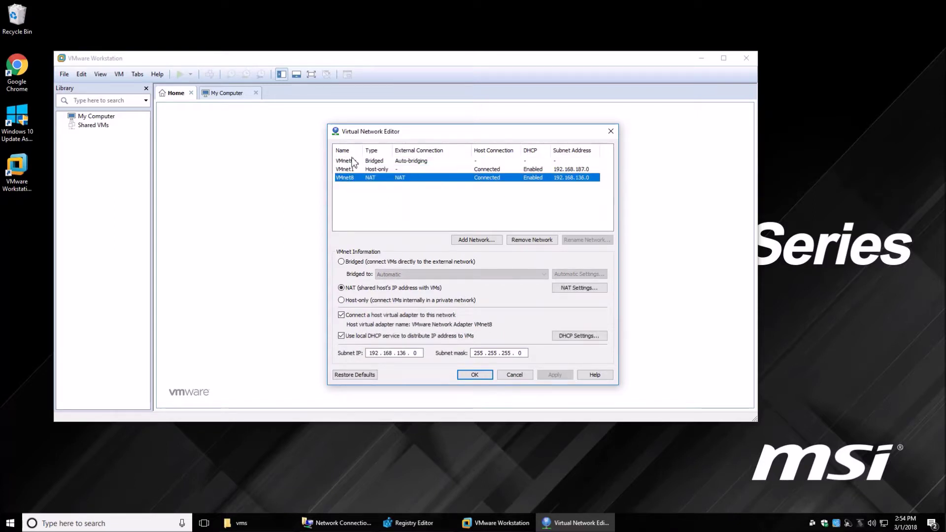
click(350, 169)
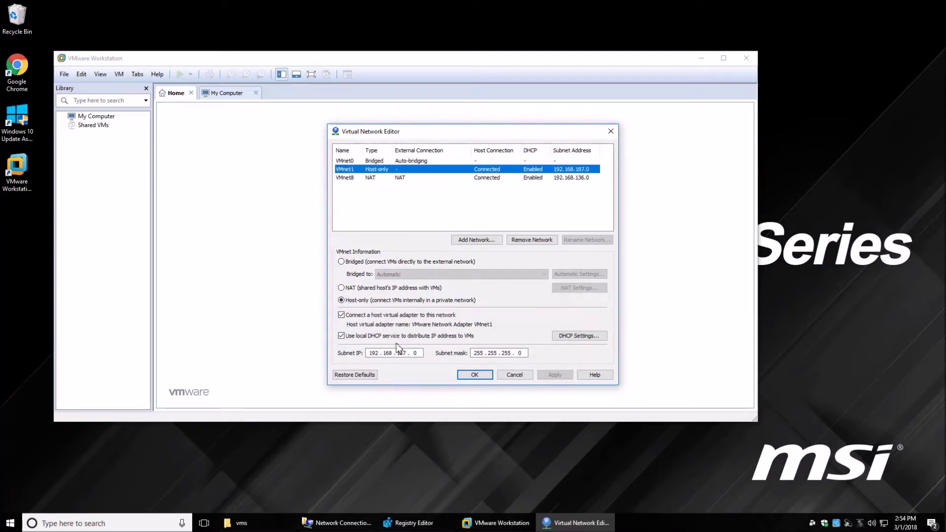
click(345, 162)
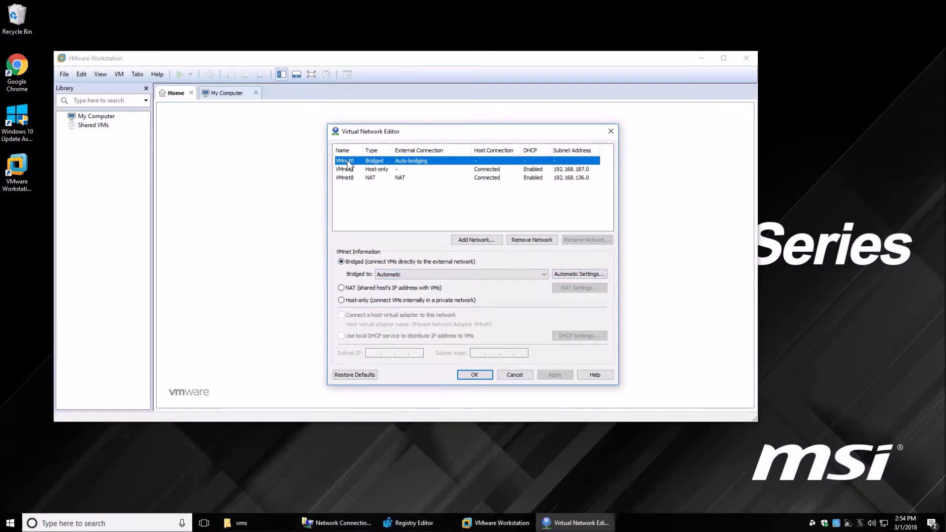
- Review the host network adapters offered in VMnet0's automatic bridging settings, discarding any trial selection
click(578, 274)
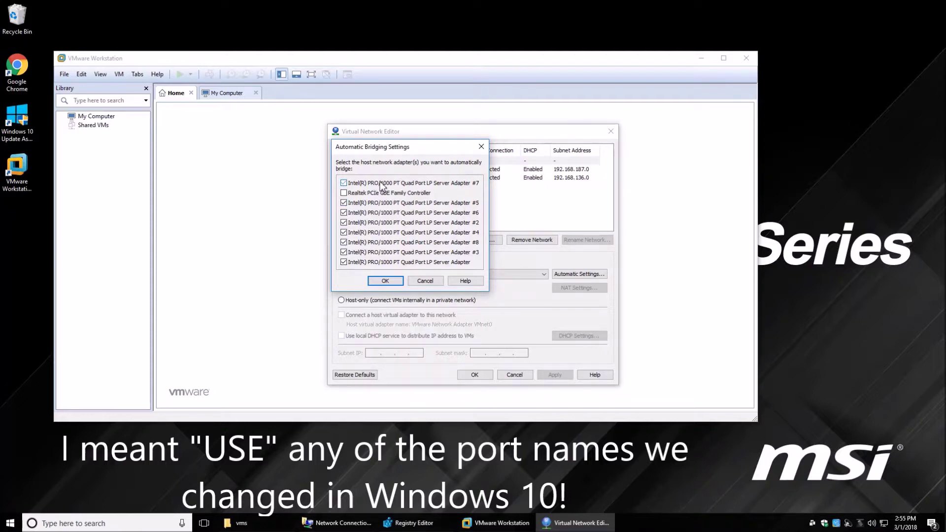
click(348, 185)
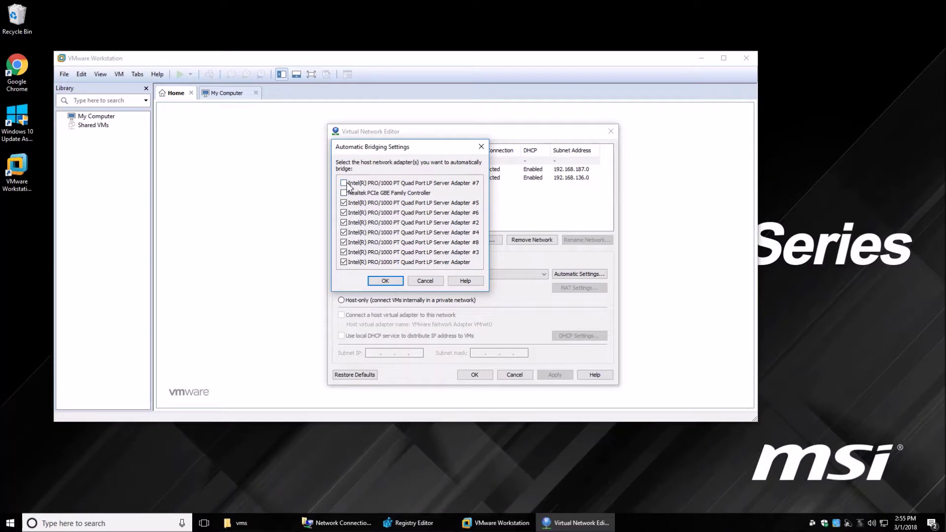
click(424, 281)
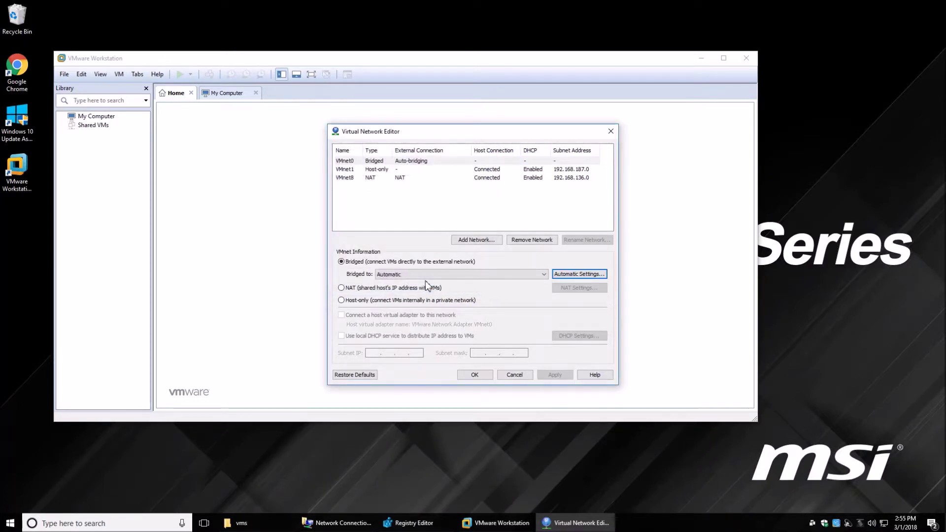
click(588, 275)
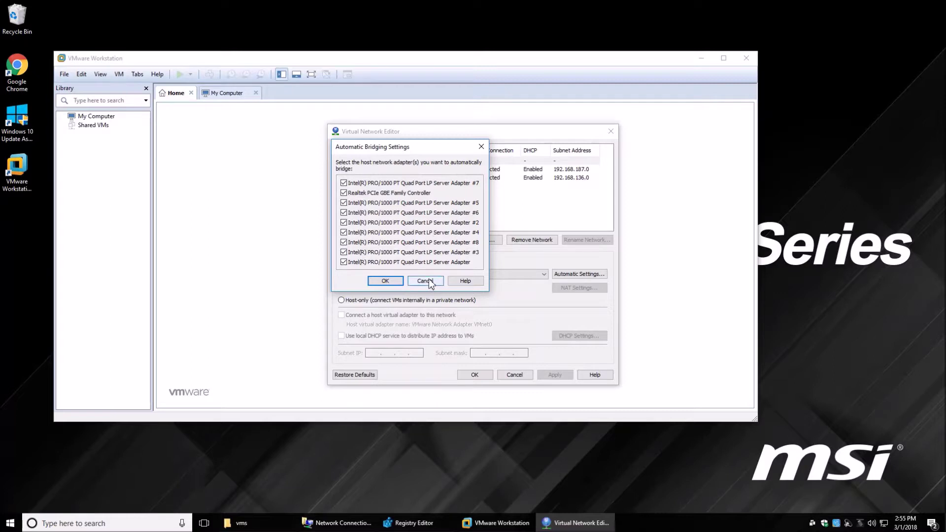
- Check which Intel PRO/1000 adapter the Ethernet 1 connection uses in its properties
click(360, 524)
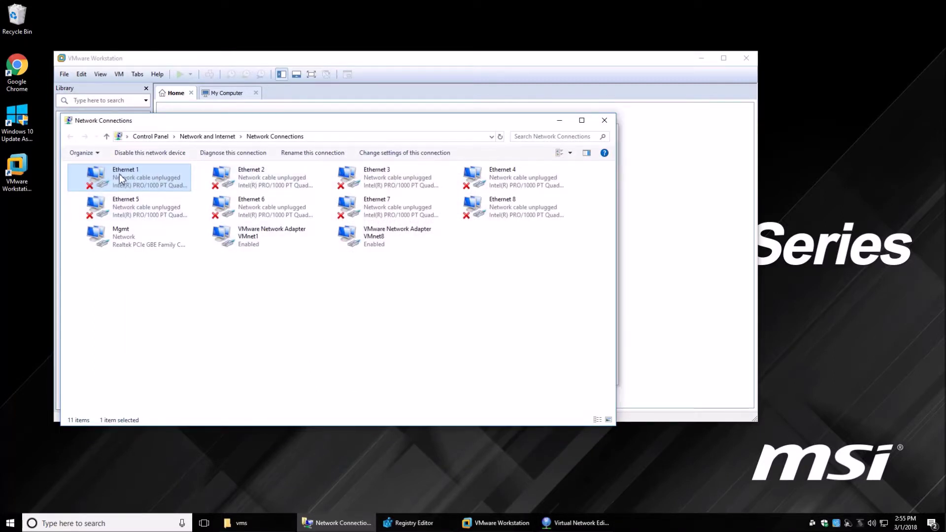
right_click(137, 167)
click(192, 264)
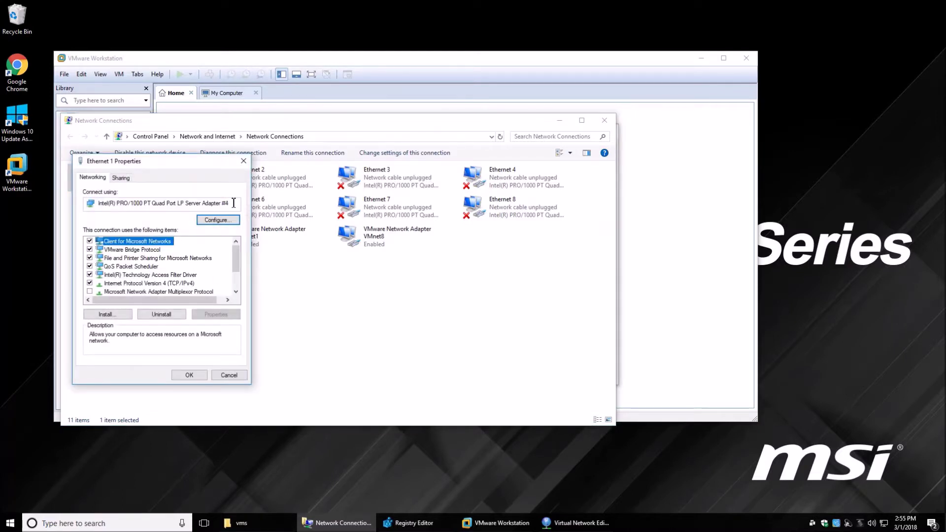
click(233, 203)
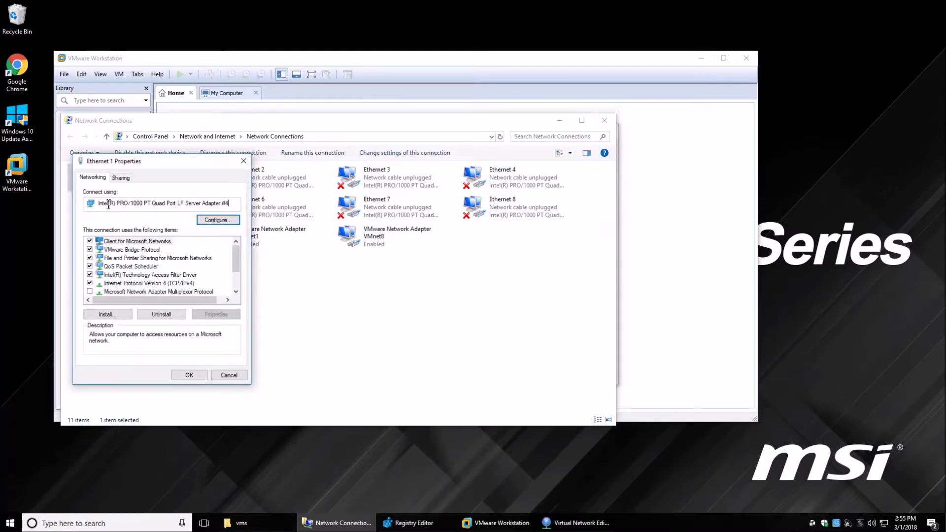
drag(232, 203, 97, 204)
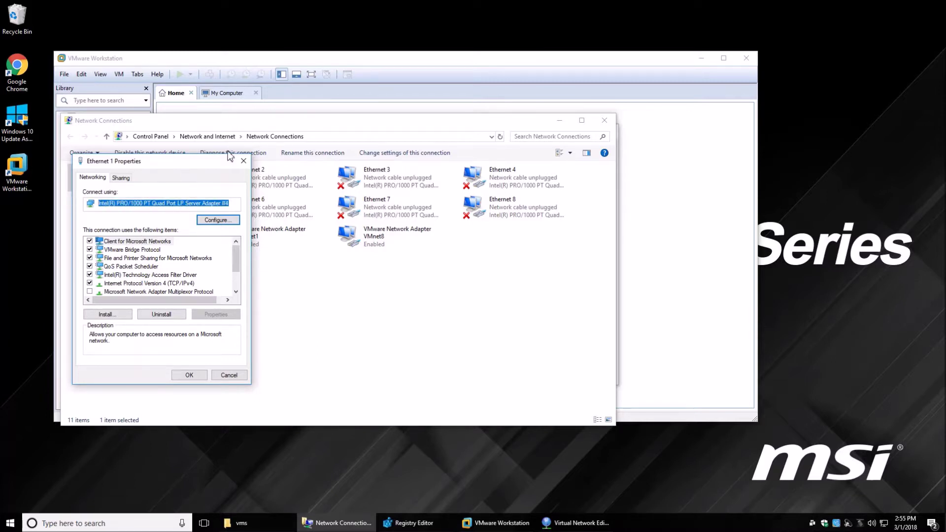
click(243, 162)
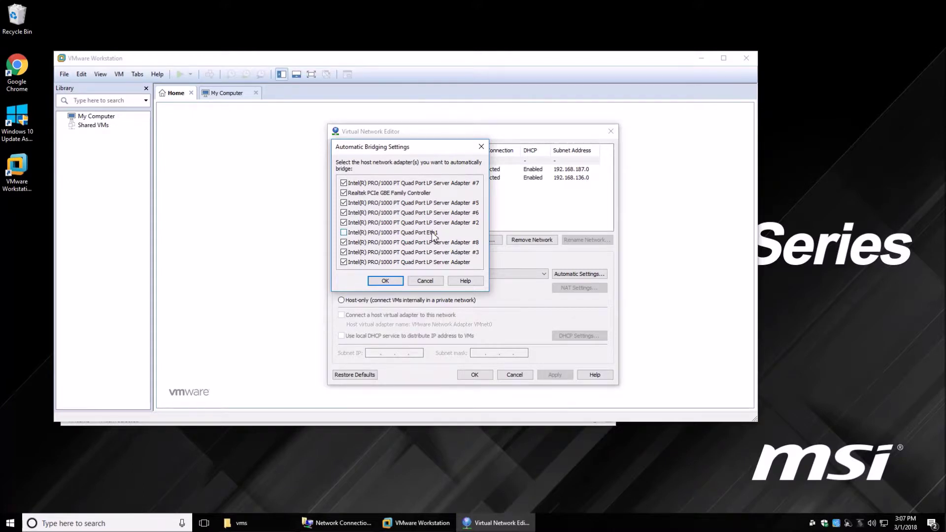
- Cancel the automatic bridging settings and the Virtual Network Editor, and close VMware Workstation
click(344, 232)
click(428, 283)
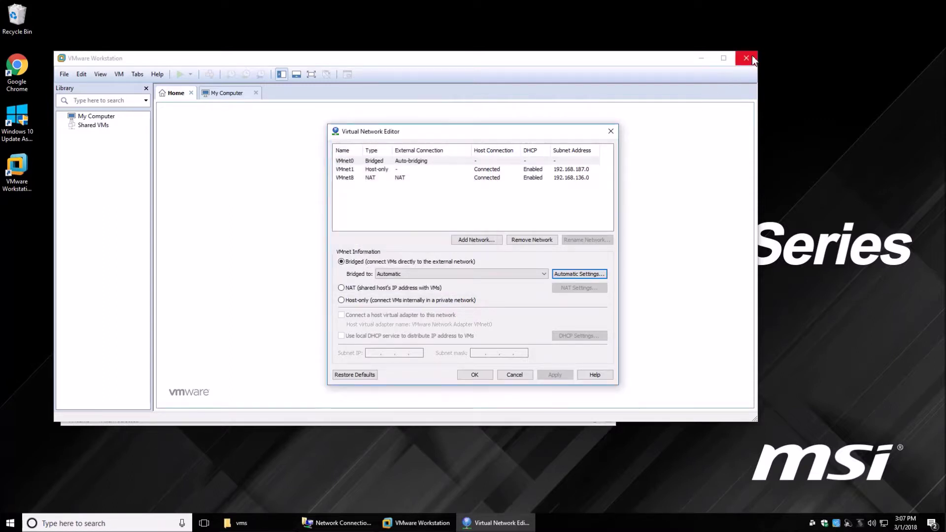
click(514, 374)
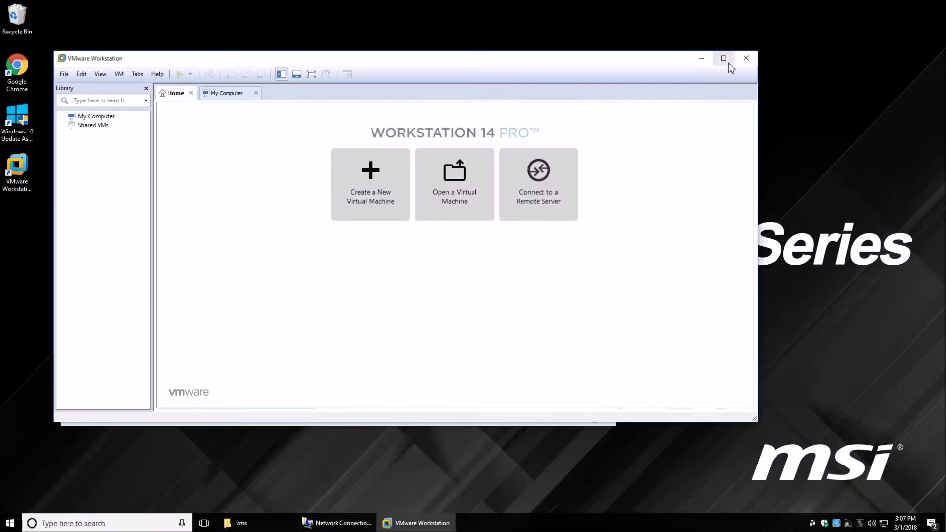
click(746, 58)
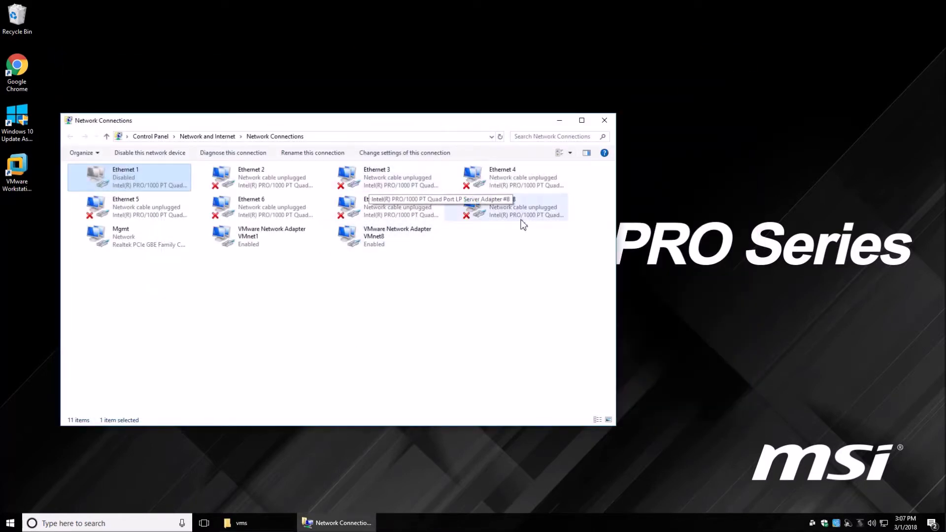
- Copy the Driver key value from the device details of the Ethernet 2 network adapter
click(253, 175)
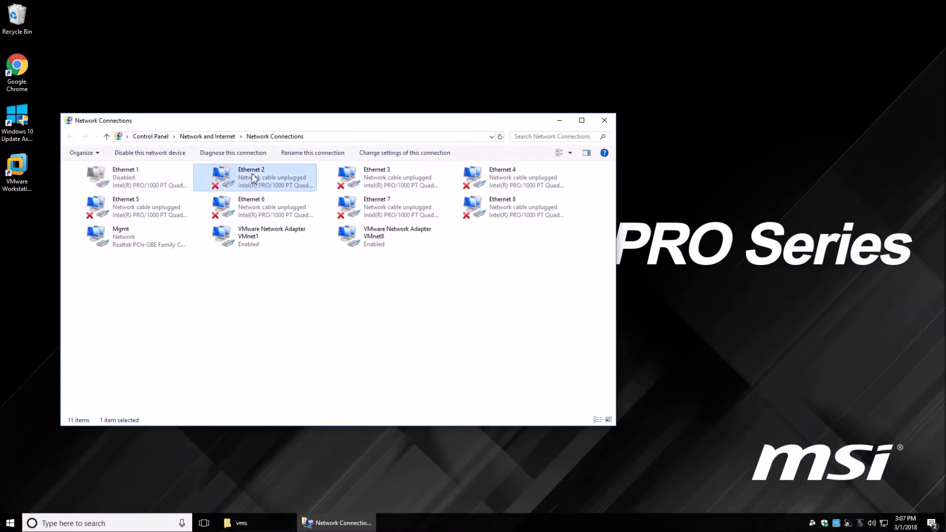
right_click(252, 174)
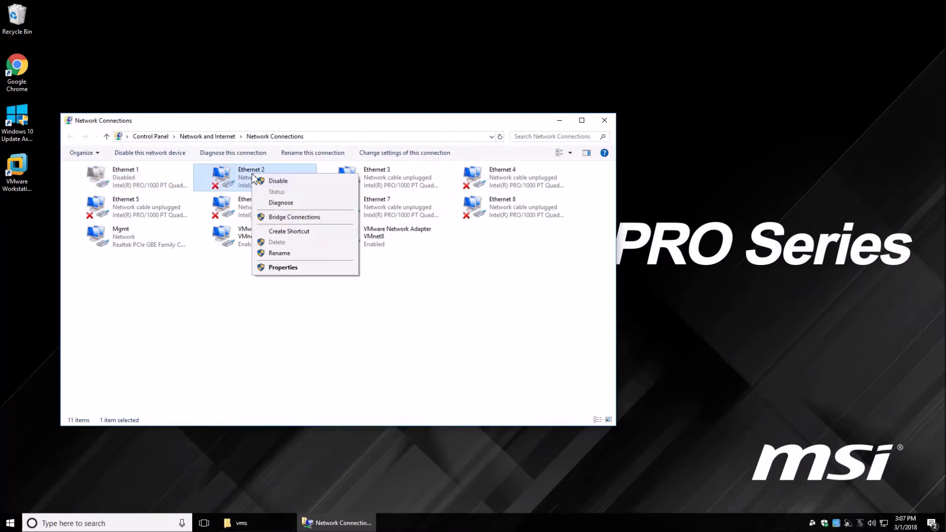
click(290, 268)
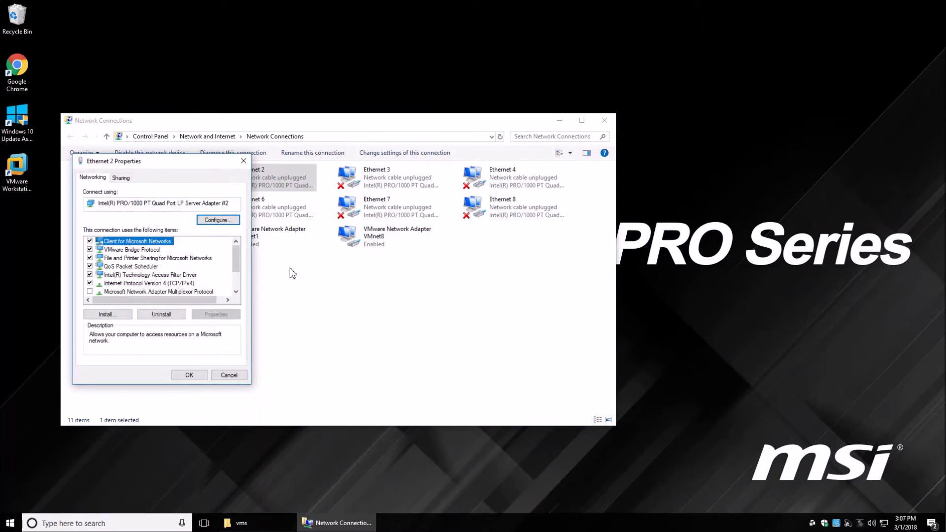
click(222, 223)
click(169, 101)
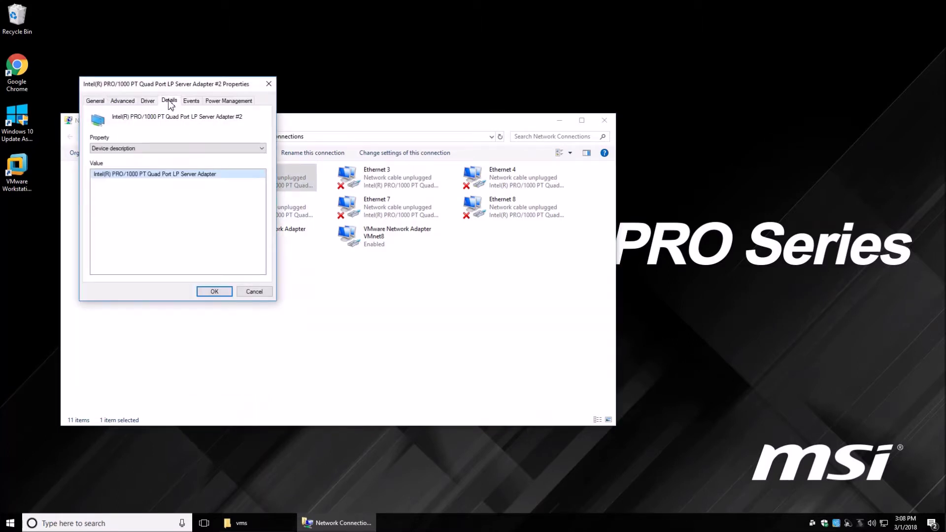
click(261, 149)
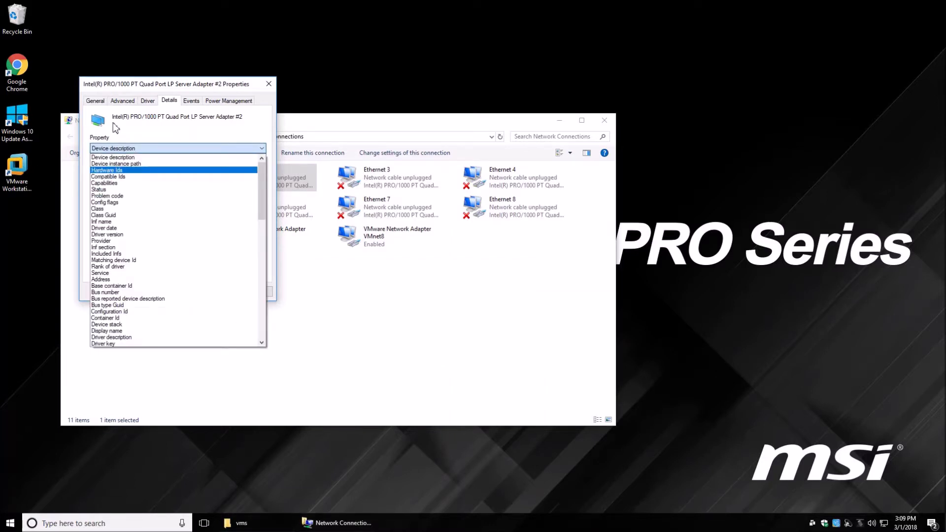
scroll(150, 251, down, 3)
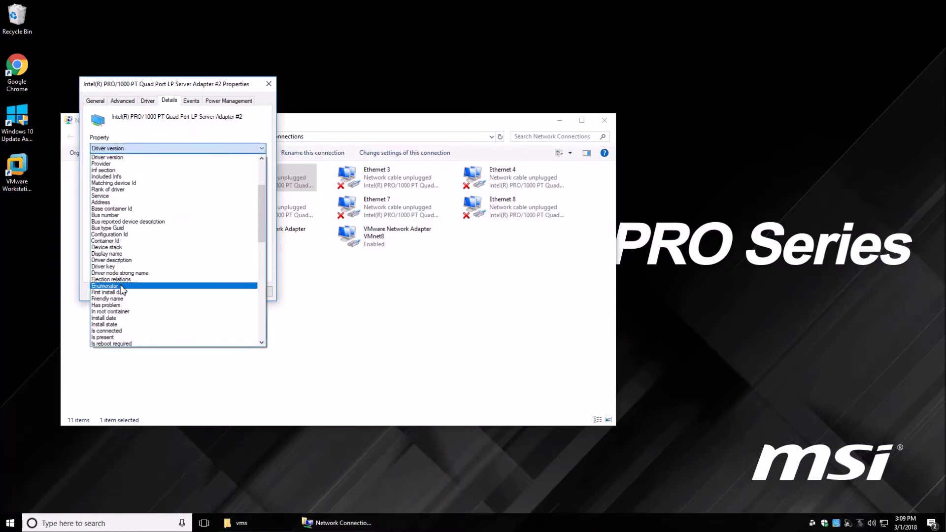
click(115, 270)
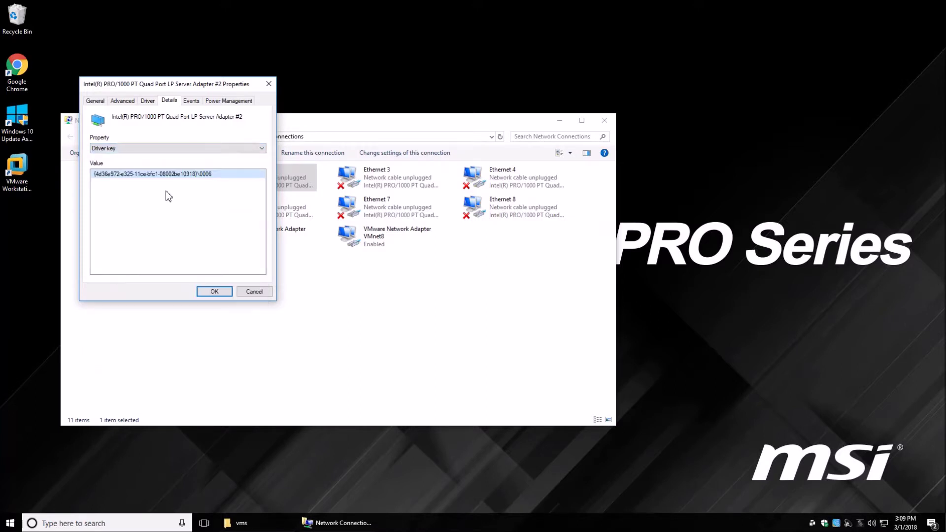
right_click(182, 175)
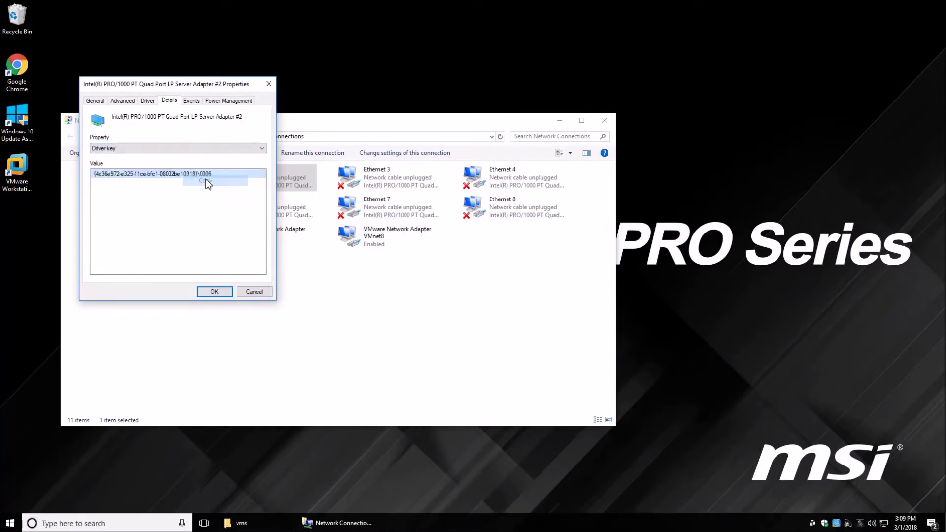
- Launch the Registry Editor (regedit) and allow it to make changes to the device
click(113, 523)
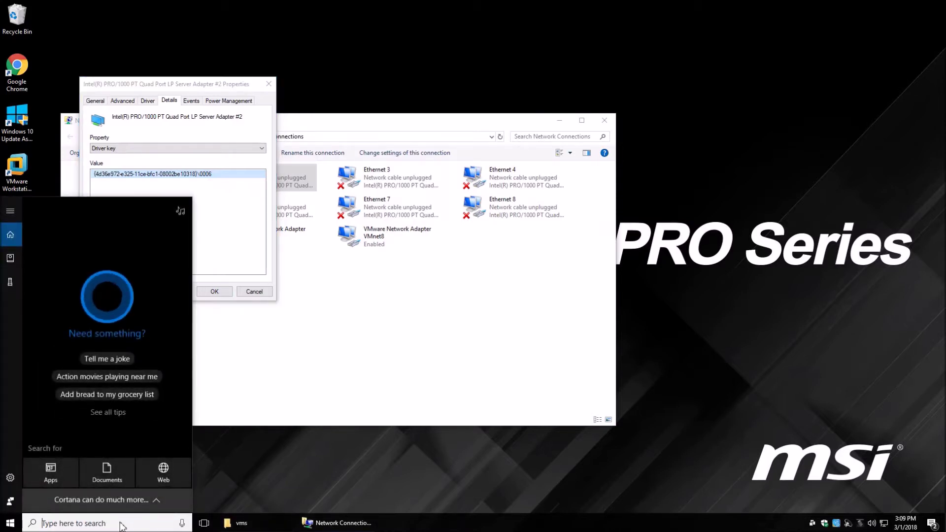
text(regedit)
key(Return)
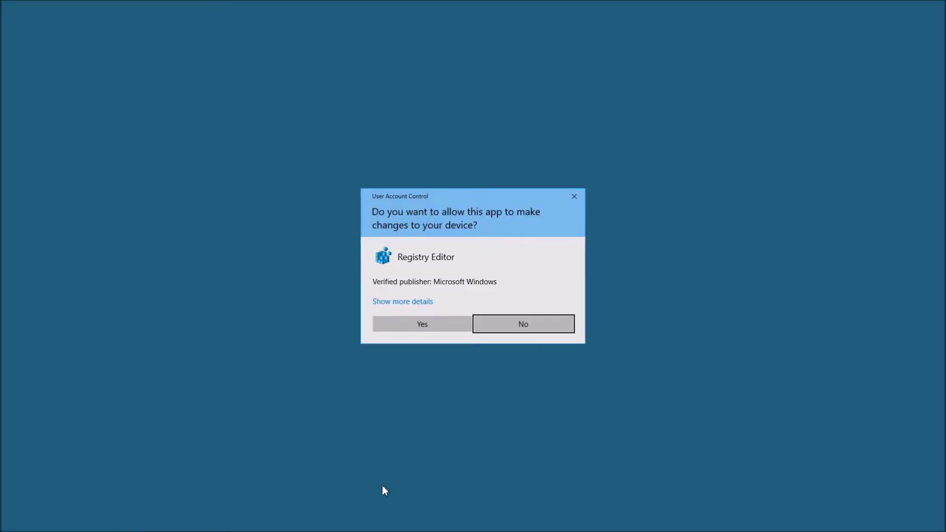
click(423, 321)
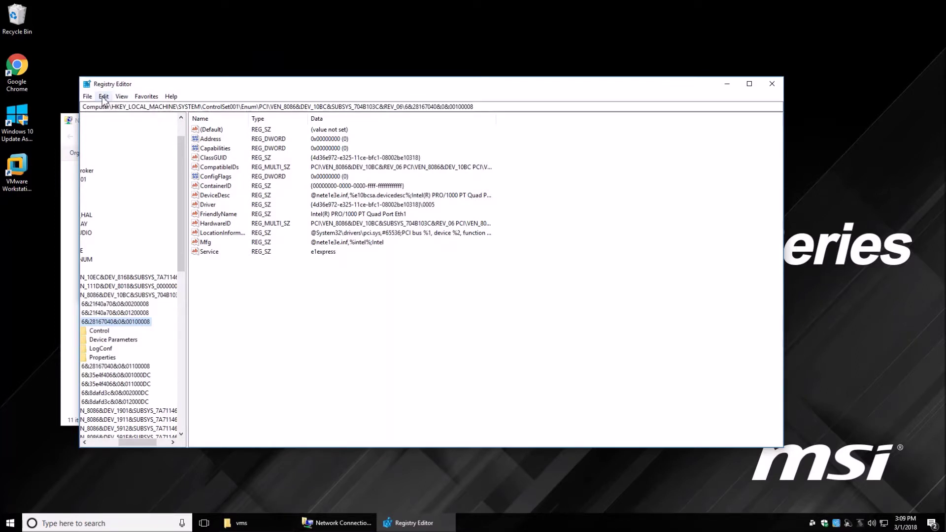
- Search the registry for the copied Driver key value of the Ethernet 2 adapter
drag(115, 443, 91, 444)
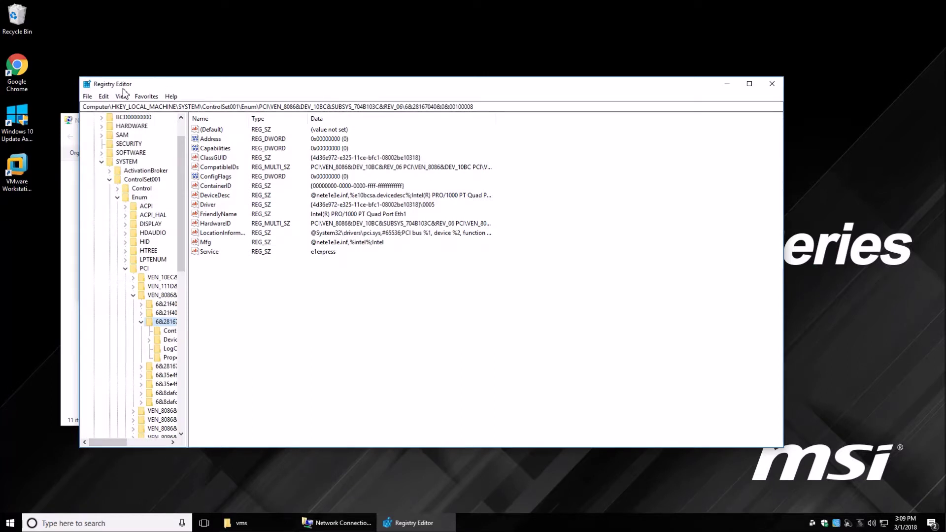
click(103, 98)
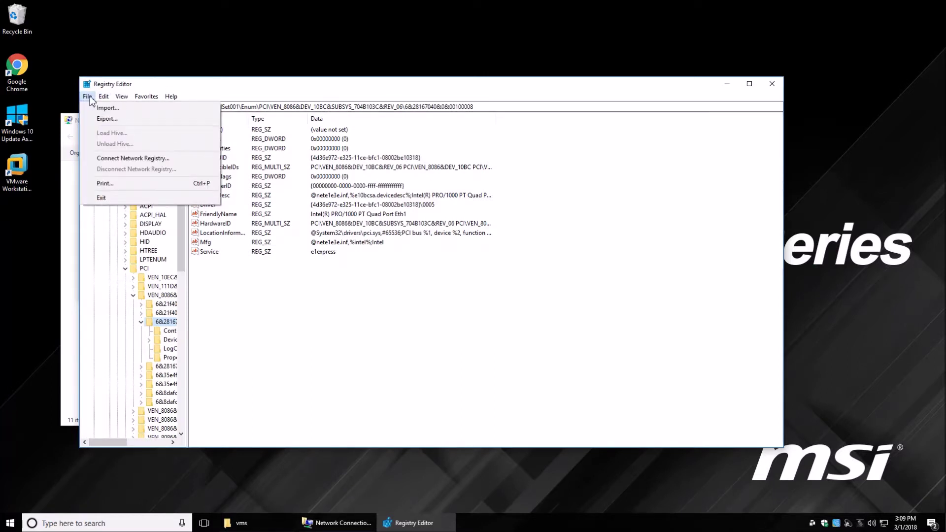
mouse_move(121, 98)
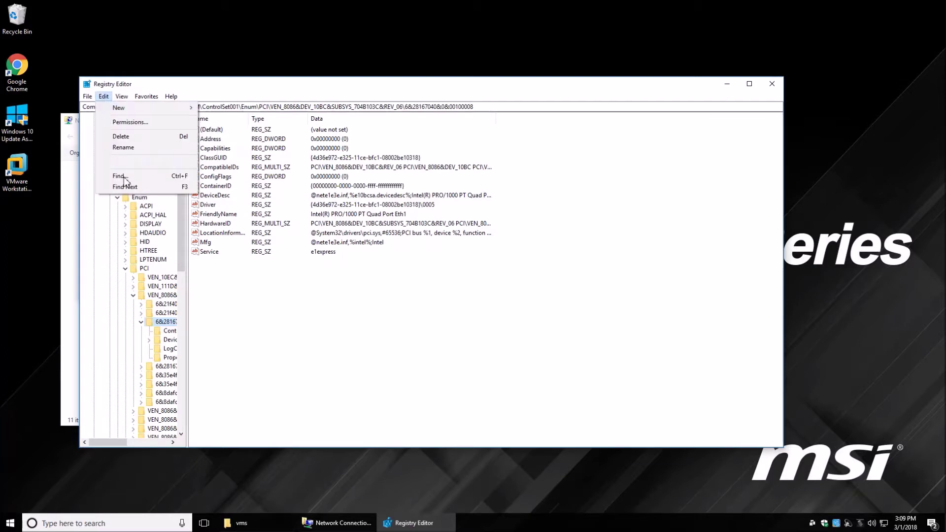
click(126, 176)
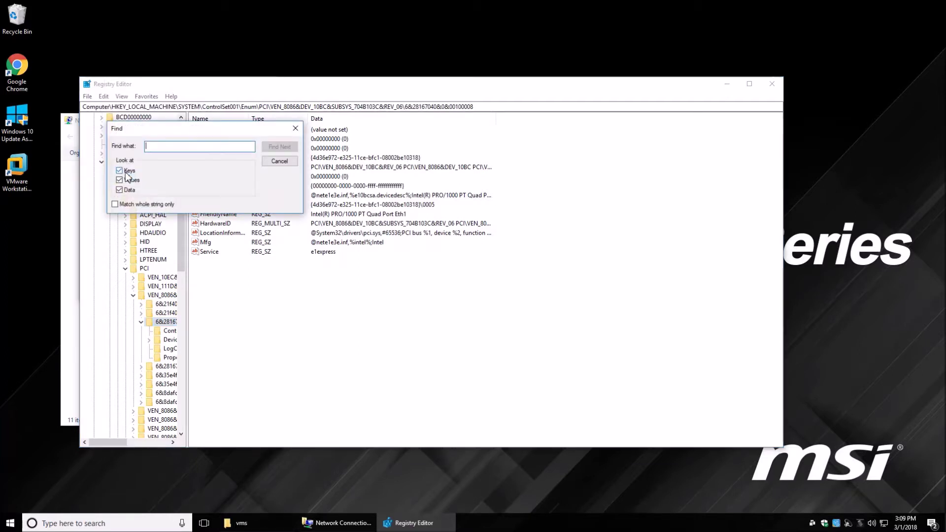
right_click(181, 147)
click(204, 189)
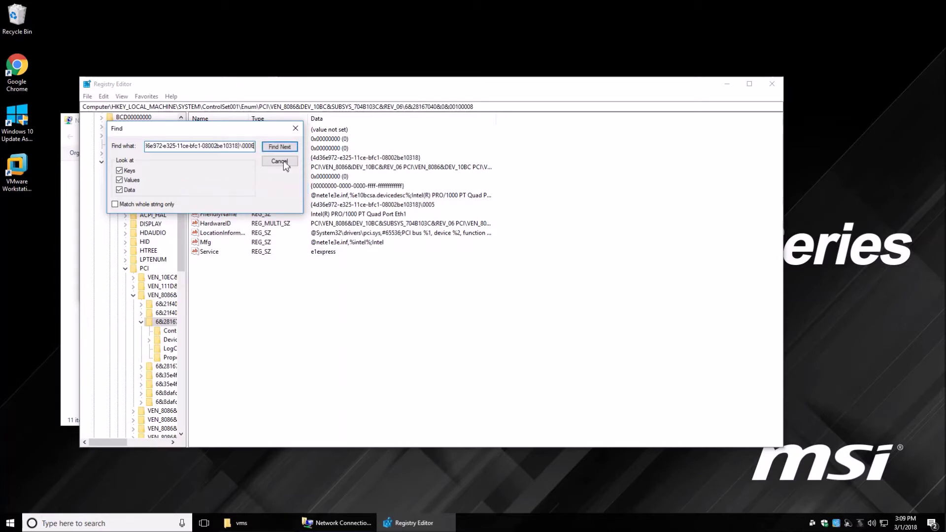
click(284, 147)
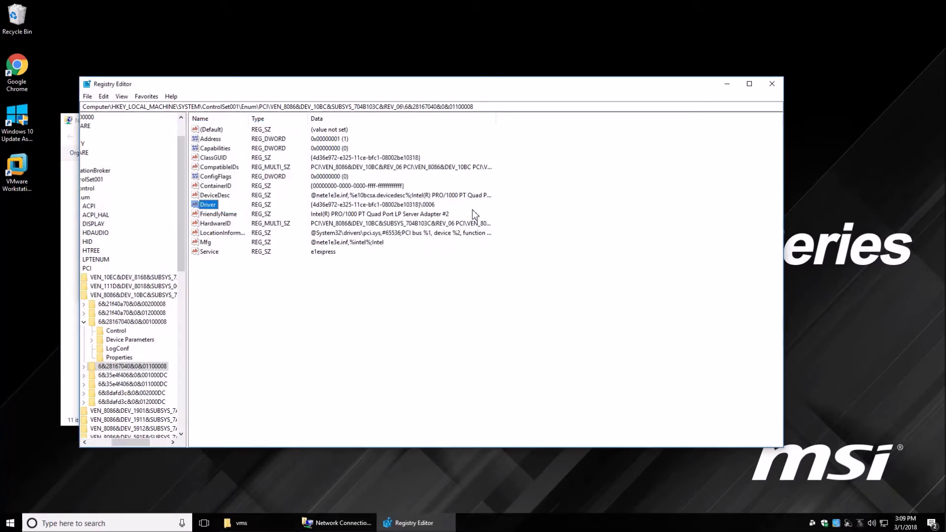
- Compare the FriendlyName value of the found adapter key with the Ethernet 2 entry in Network Connections
click(396, 221)
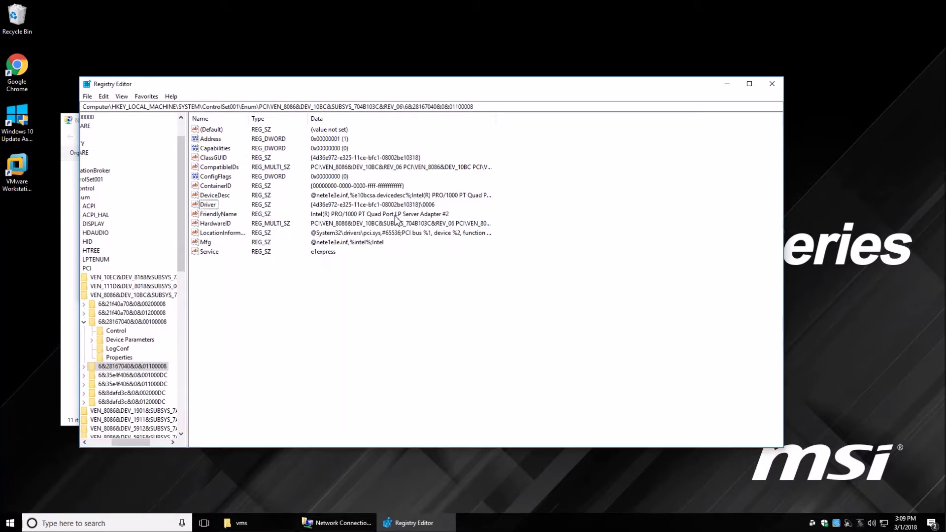
click(231, 214)
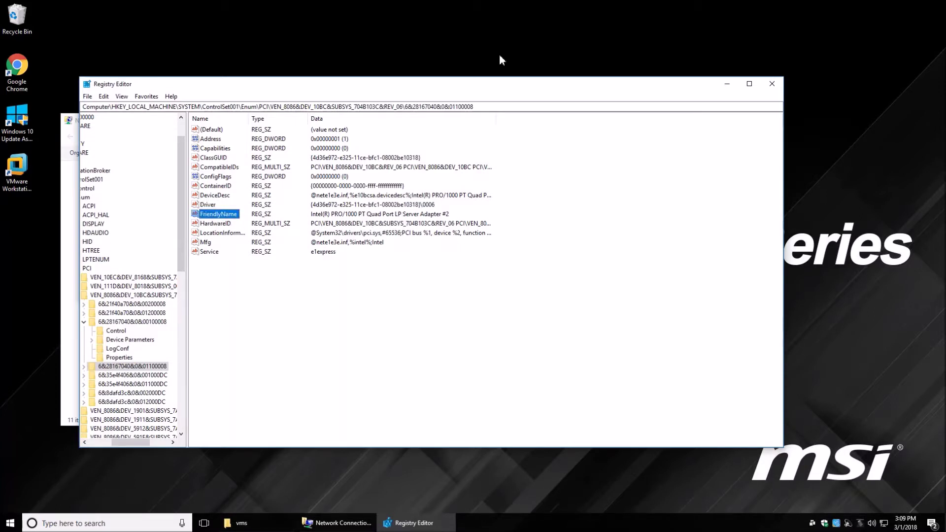
drag(428, 85, 467, 287)
drag(389, 126, 451, 84)
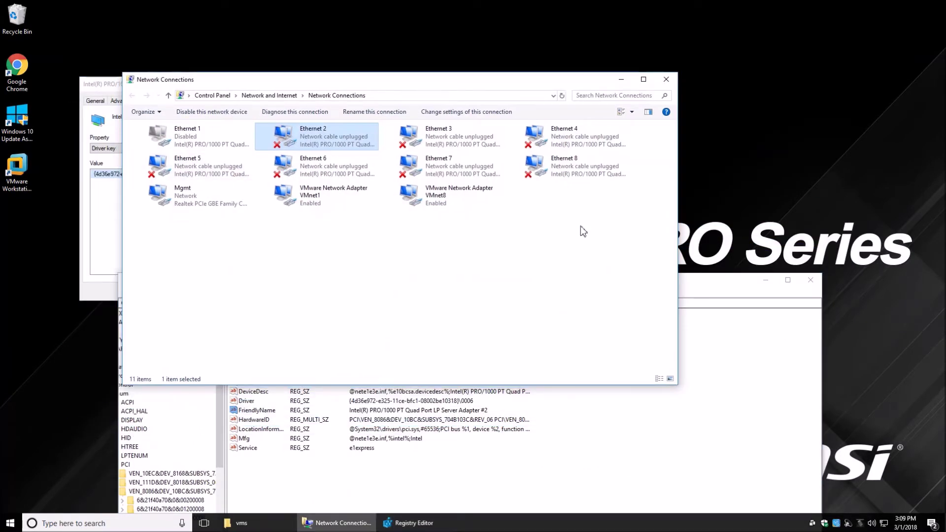
click(699, 283)
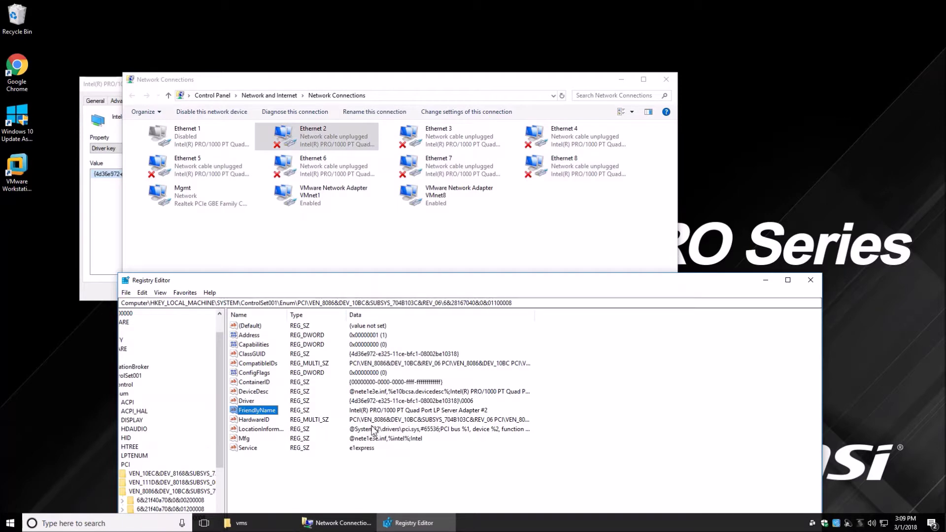
right_click(266, 411)
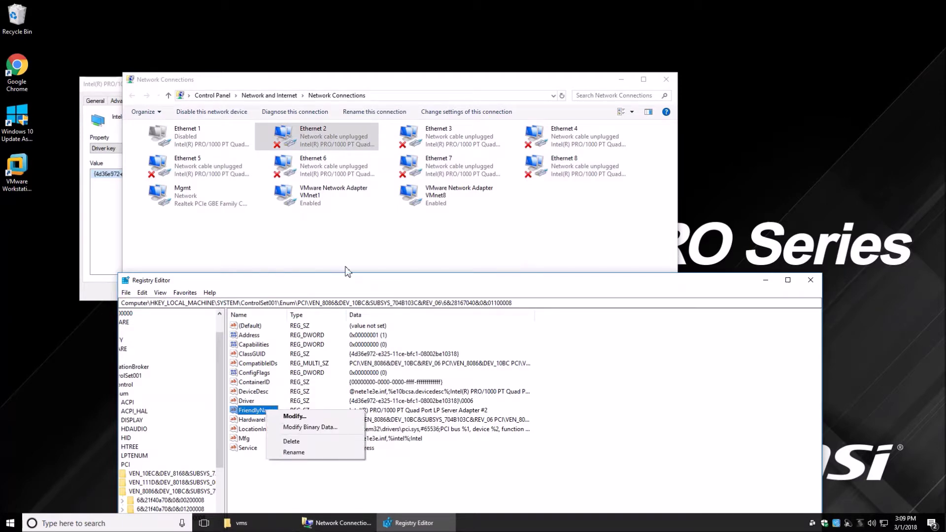
click(364, 281)
drag(364, 282, 349, 50)
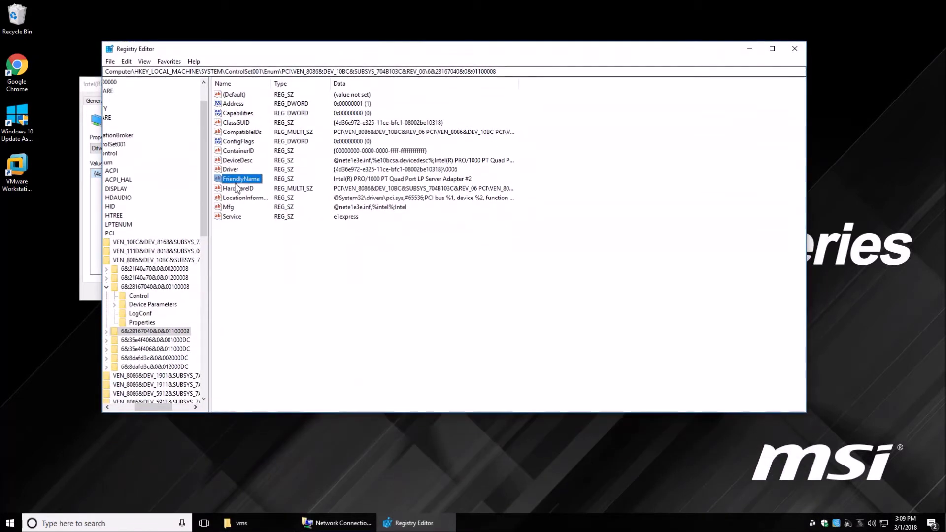
- Set the adapter's FriendlyName value to "Intel(R) PRO/1000 PT Quad Port Eth2"
right_click(238, 177)
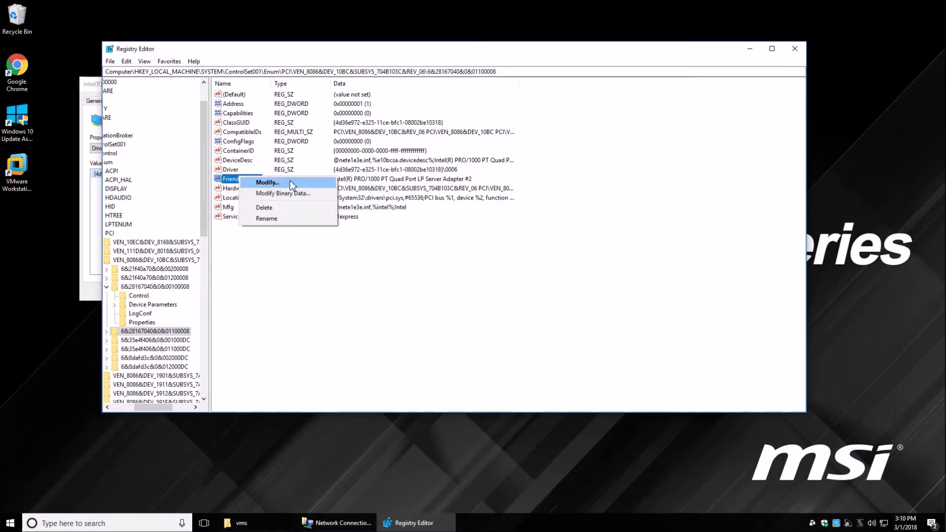
click(269, 183)
click(285, 143)
drag(286, 144, 221, 145)
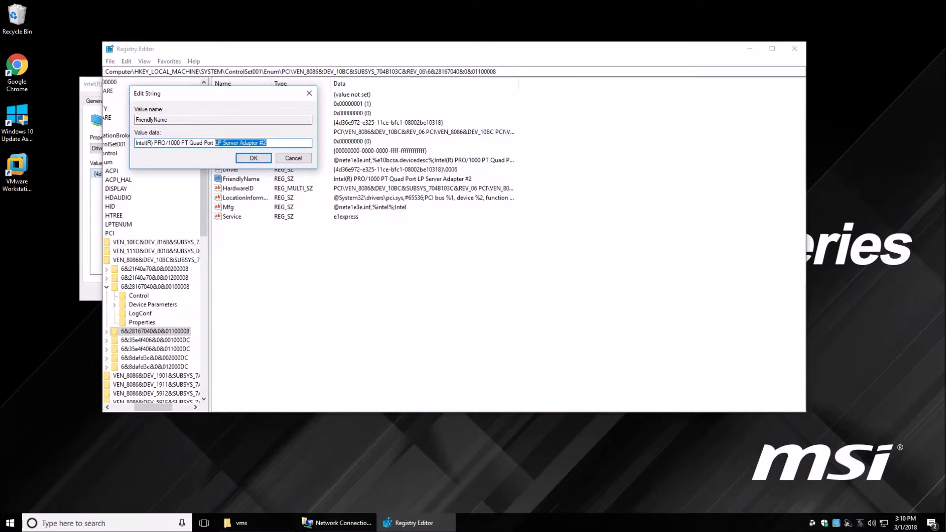
text(Eth2)
click(260, 158)
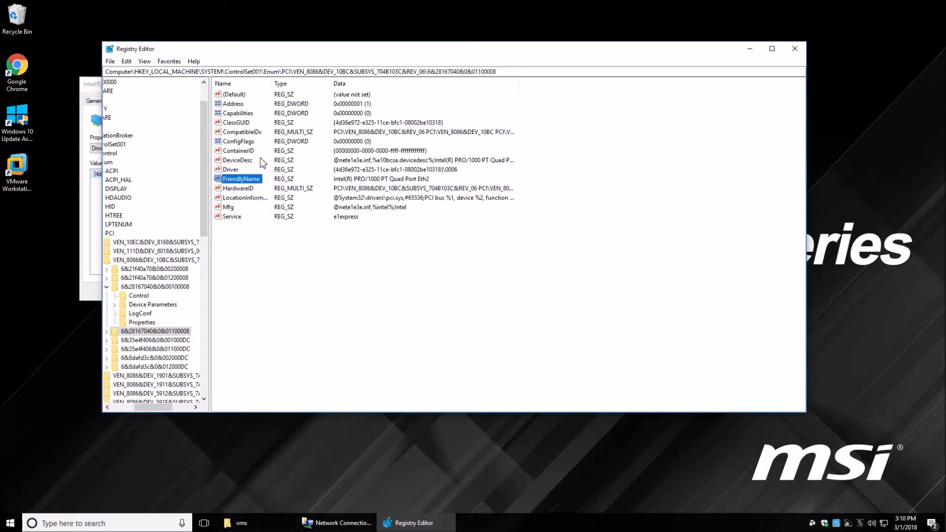
- Disable the Ethernet 2 connection in Network Connections and enable it again
click(340, 527)
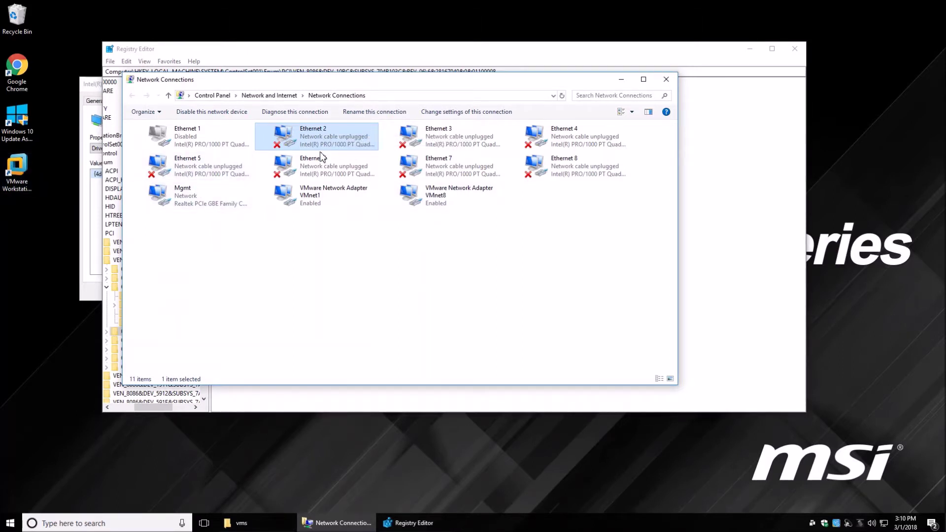
right_click(323, 136)
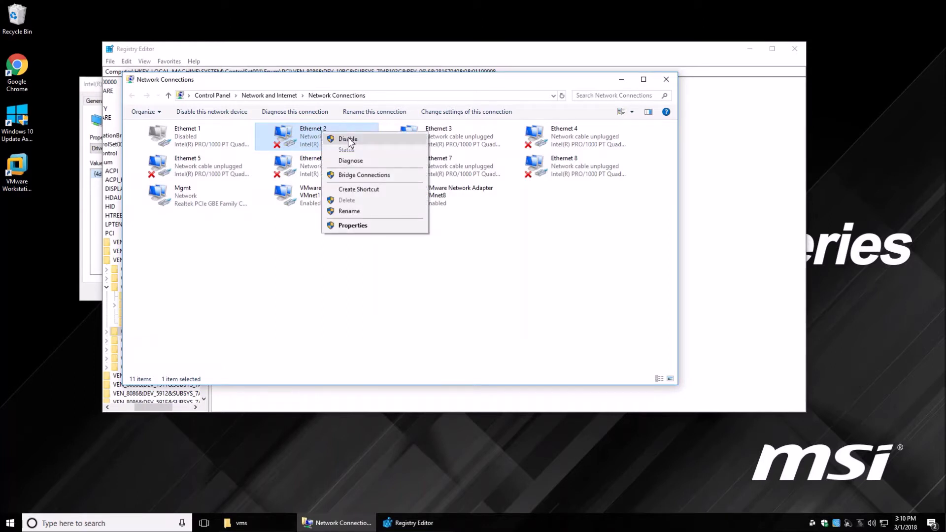
click(349, 138)
right_click(317, 131)
click(347, 138)
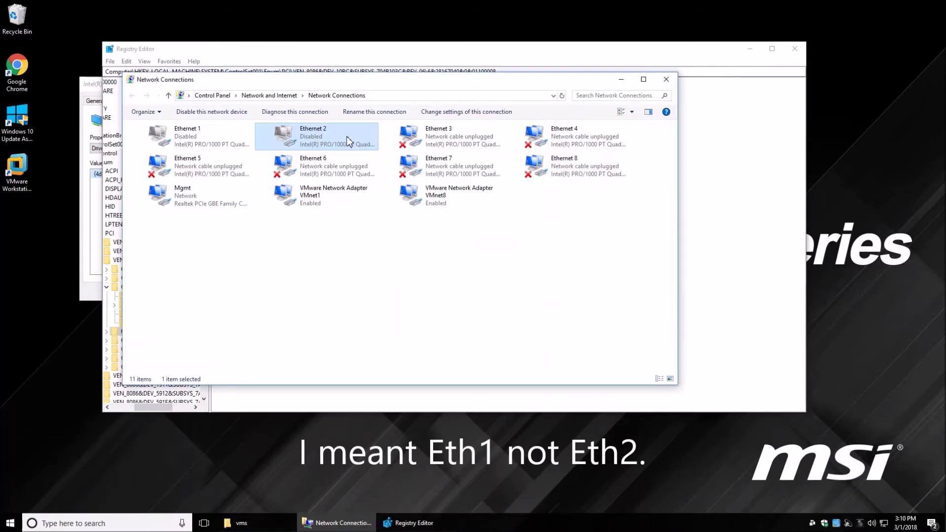
- Launch VMware Workstation and check the adapter names in the Virtual Network Editor's automatic bridging settings, leaving them unchanged
double_click(26, 167)
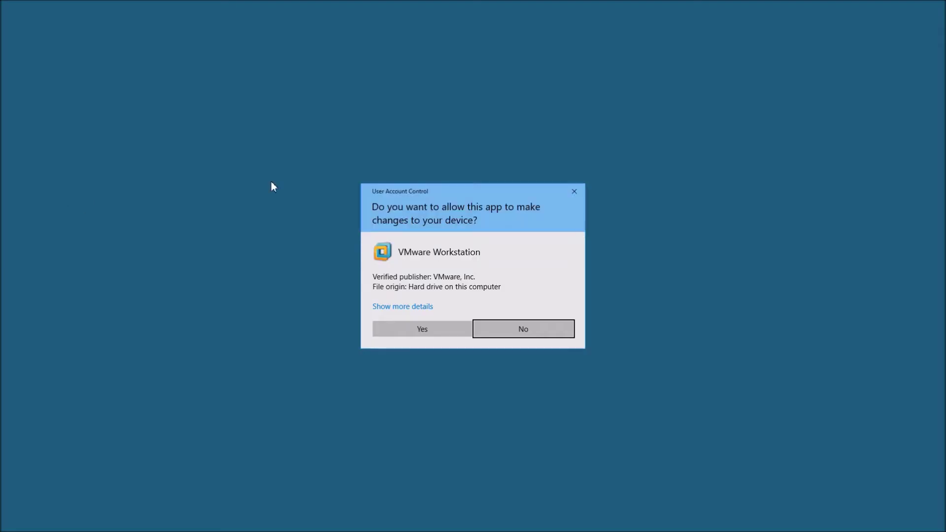
click(426, 329)
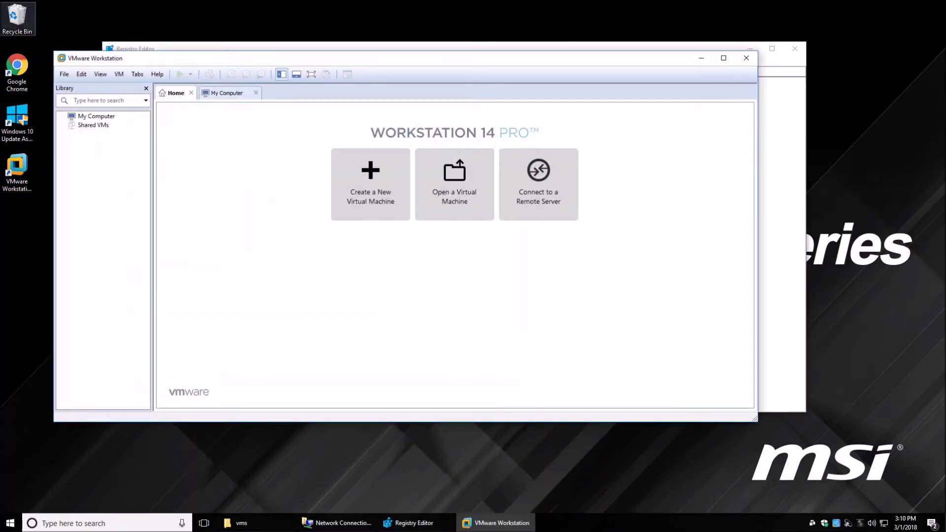
click(81, 74)
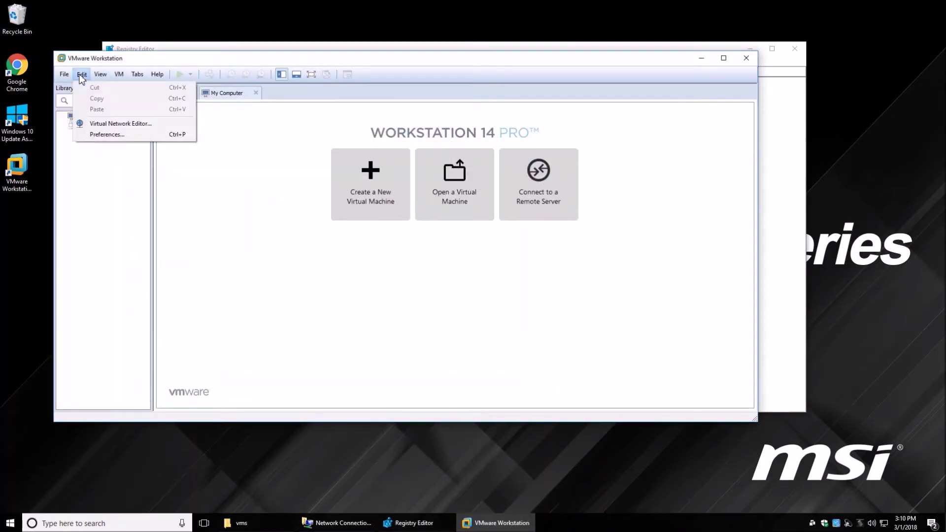
click(120, 123)
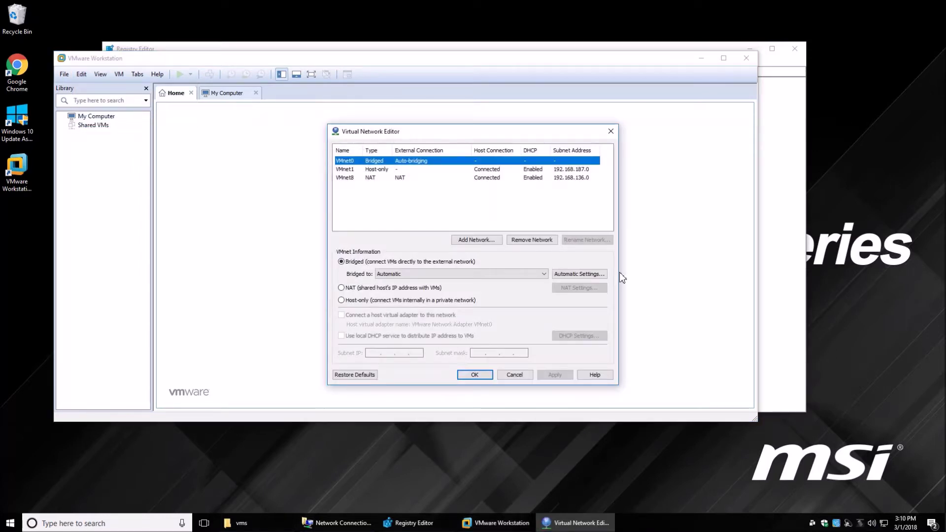
click(593, 275)
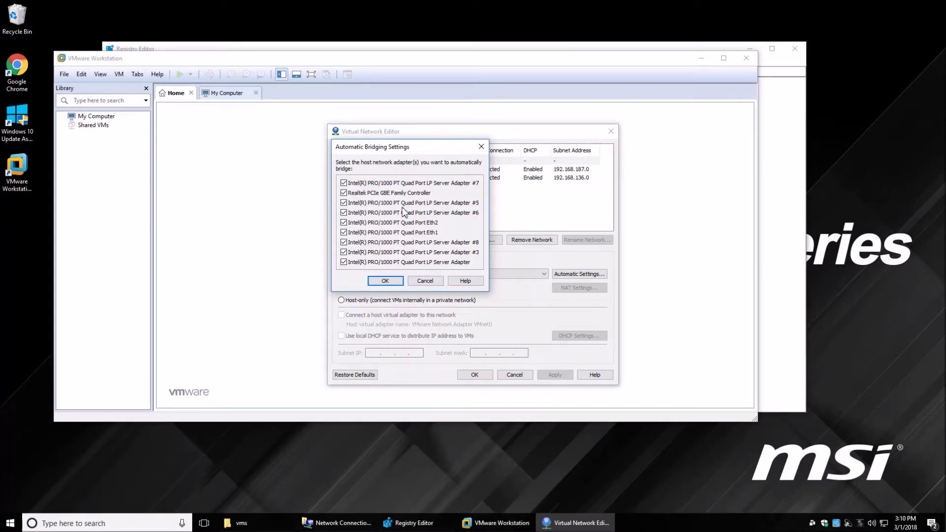
click(425, 281)
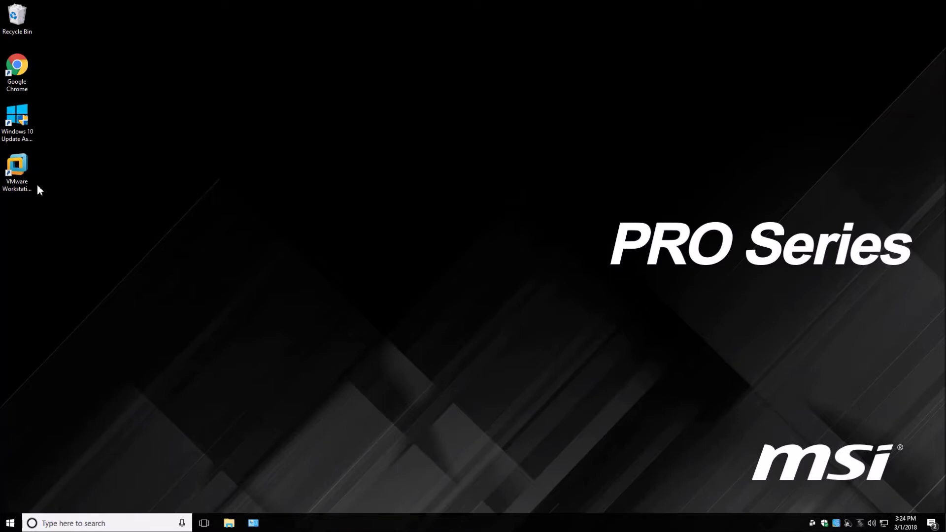
- Launch VMware Workstation, allowing it to make changes to the device, and bring up the Virtual Network Editor
click(13, 170)
double_click(13, 170)
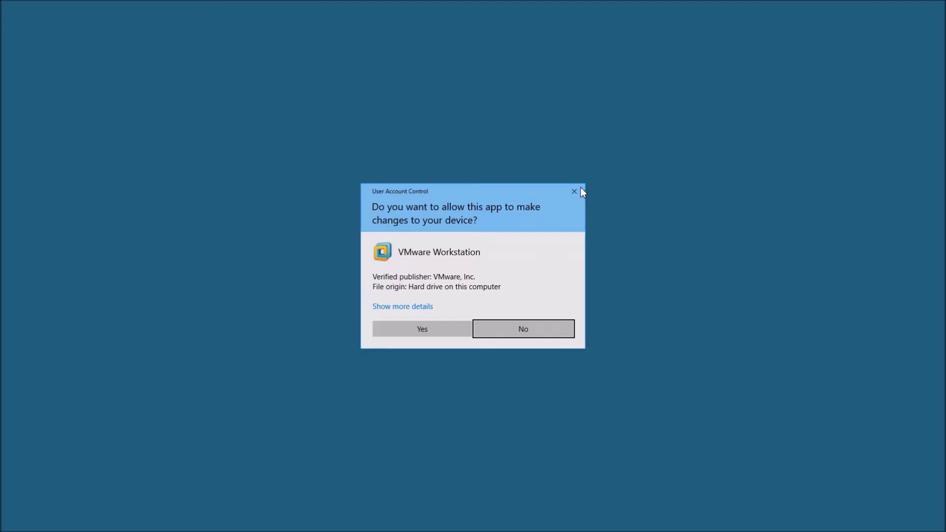
click(430, 329)
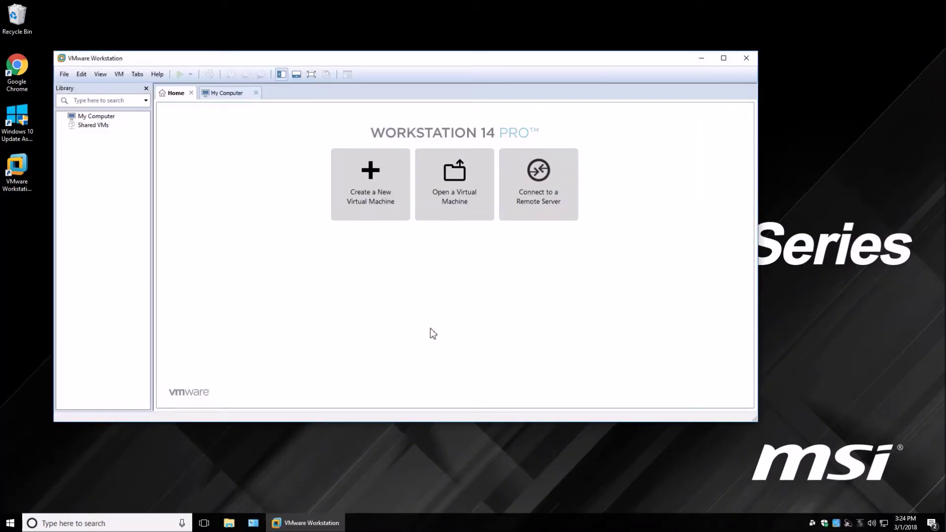
click(81, 74)
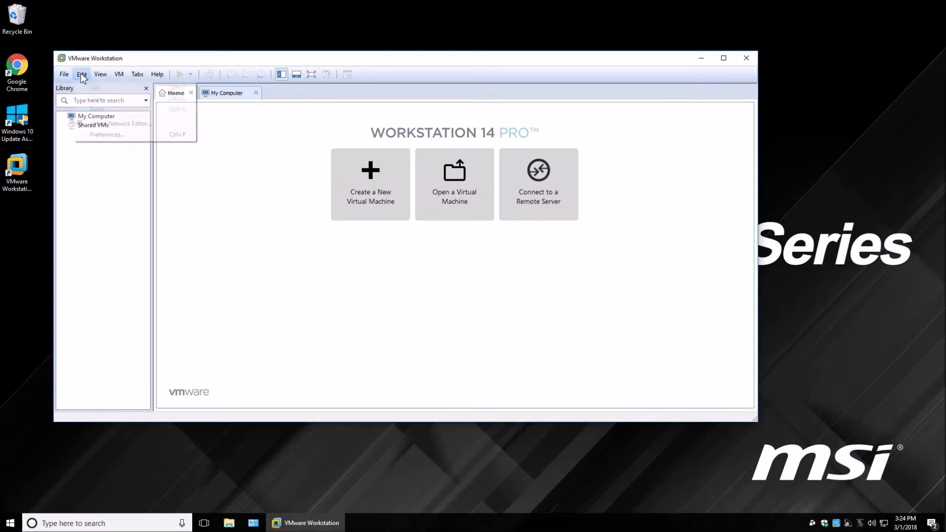
click(124, 123)
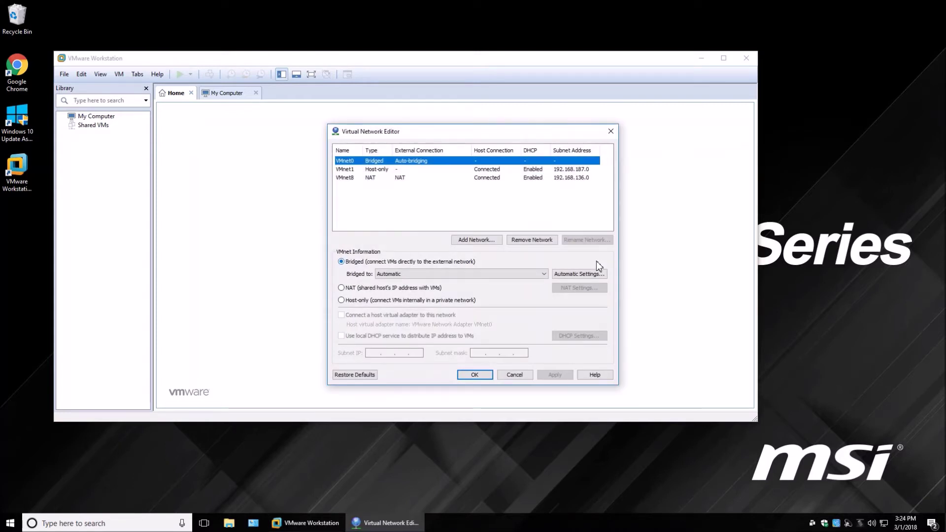
- Exclude the Intel PRO/1000 adapters Eth1 to Eth8 from VMnet0's automatic bridging, keeping only the Realtek PCIe GBE Family Controller
click(583, 274)
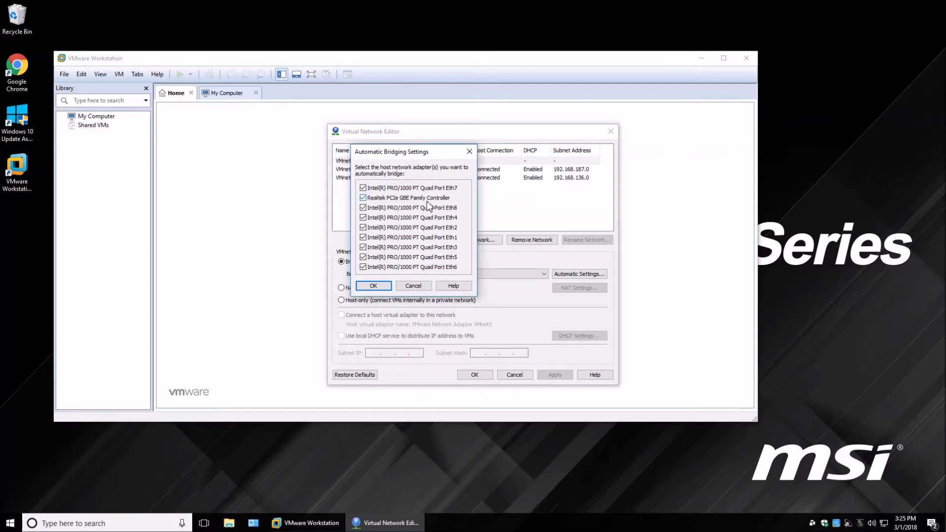
click(363, 188)
click(363, 208)
click(363, 217)
click(362, 227)
click(363, 236)
click(363, 247)
click(363, 256)
click(364, 268)
click(379, 288)
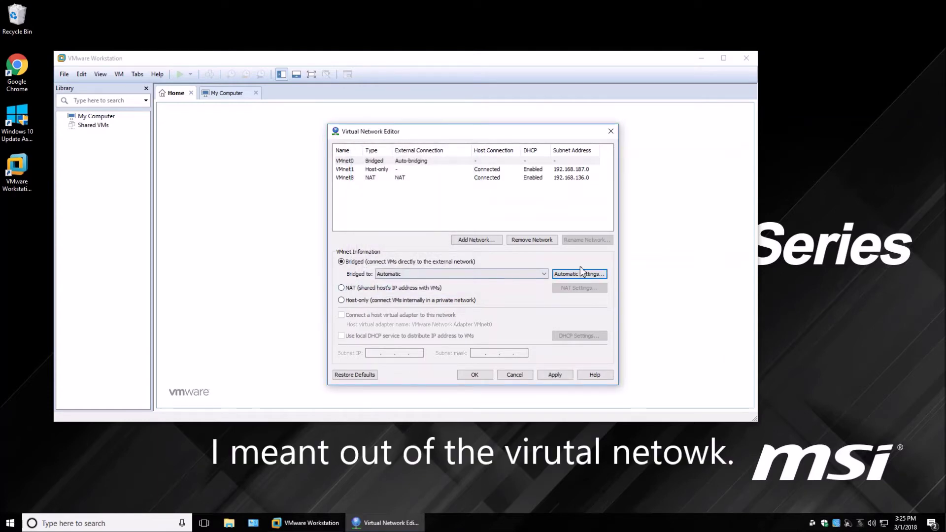
- Add the virtual network VMnet2 and set its type to Bridged
click(474, 242)
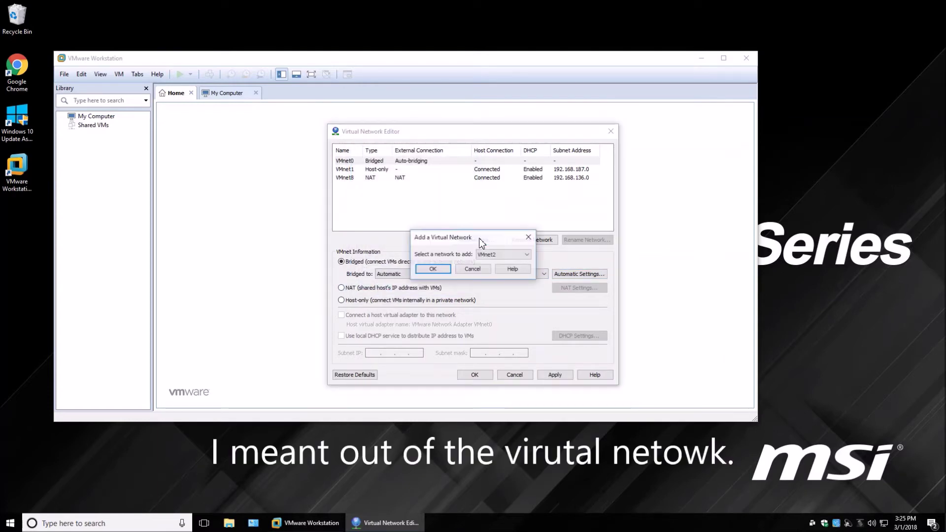
click(527, 255)
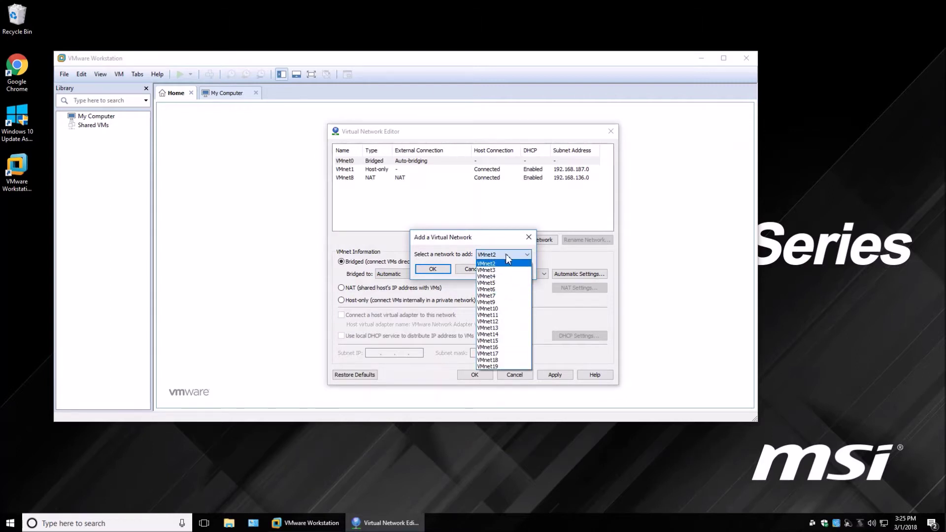
click(495, 236)
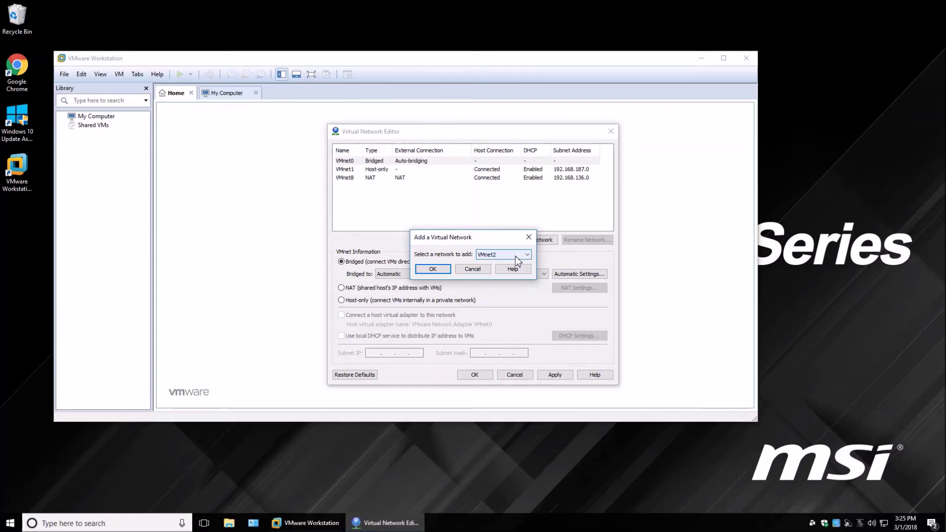
click(441, 270)
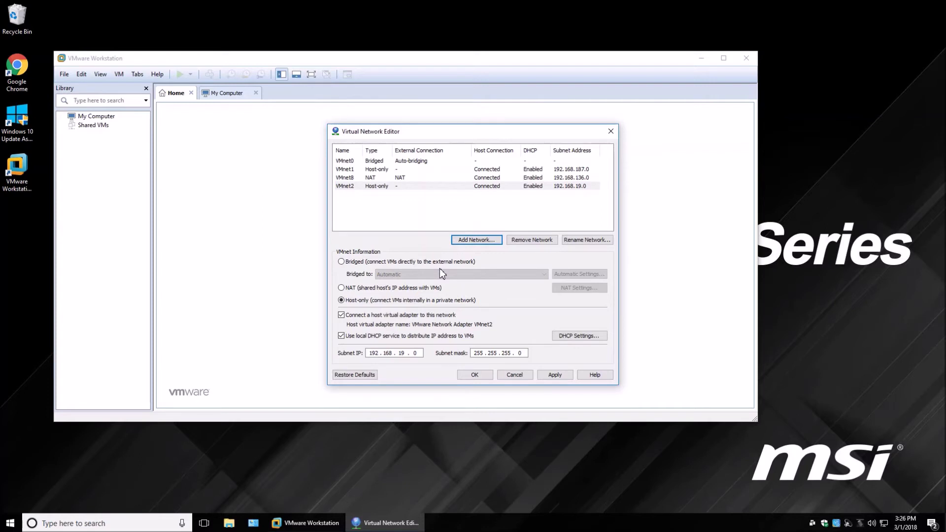
click(341, 261)
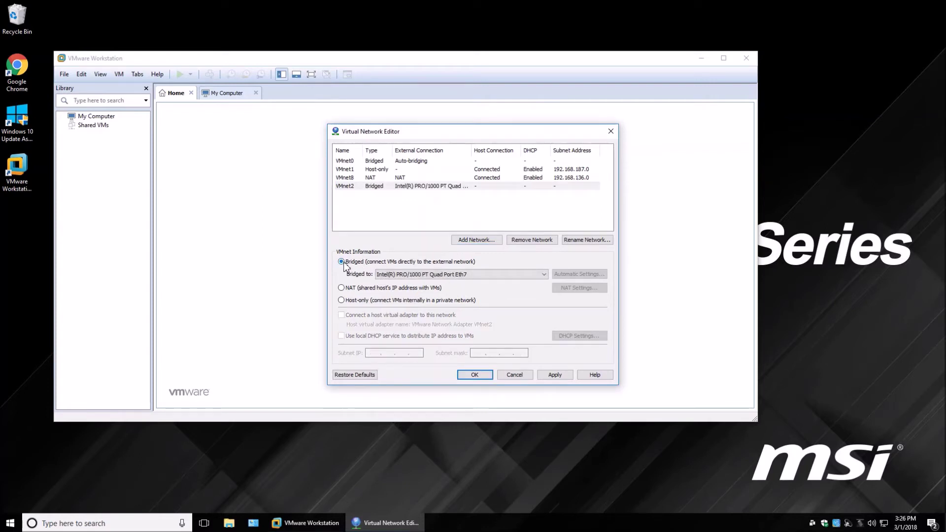
- Bridge VMnet2 to the Intel(R) PRO/1000 PT Quad Port Eth2 adapter and rename the network DallasNet
click(545, 274)
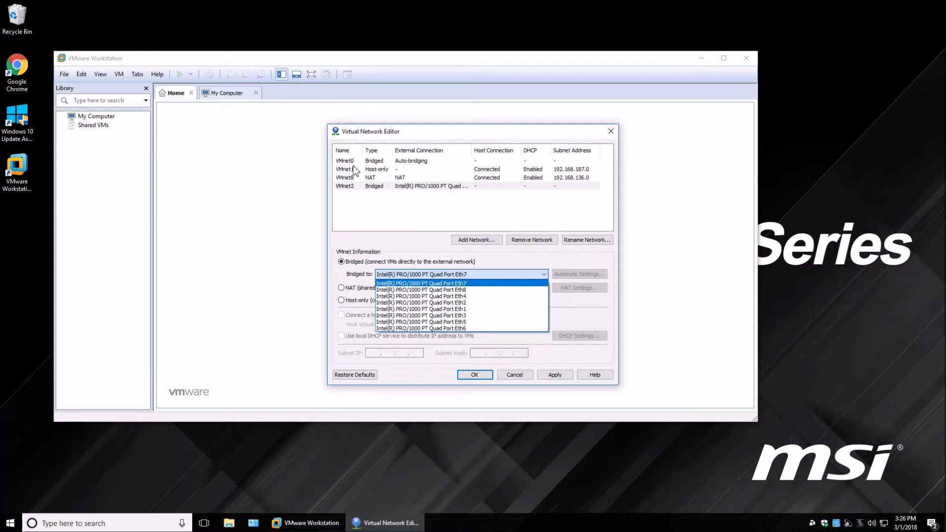
click(472, 262)
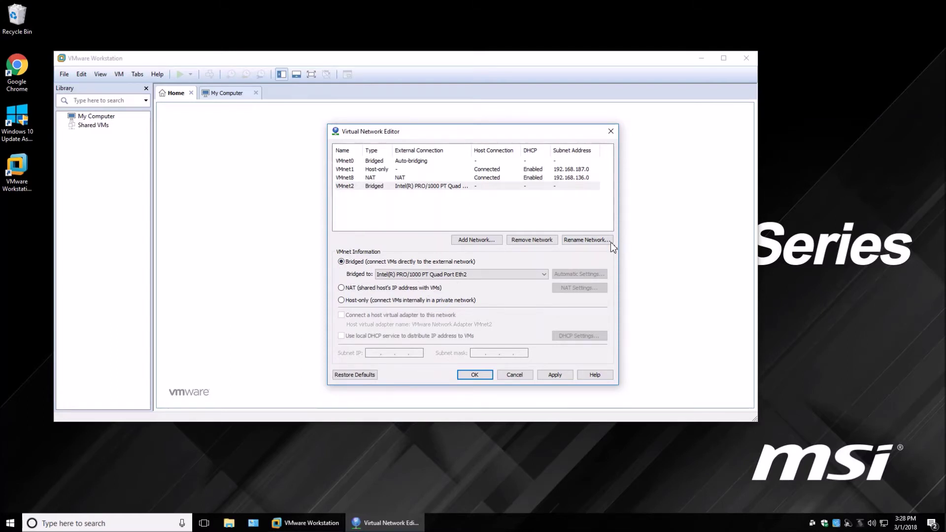
click(593, 239)
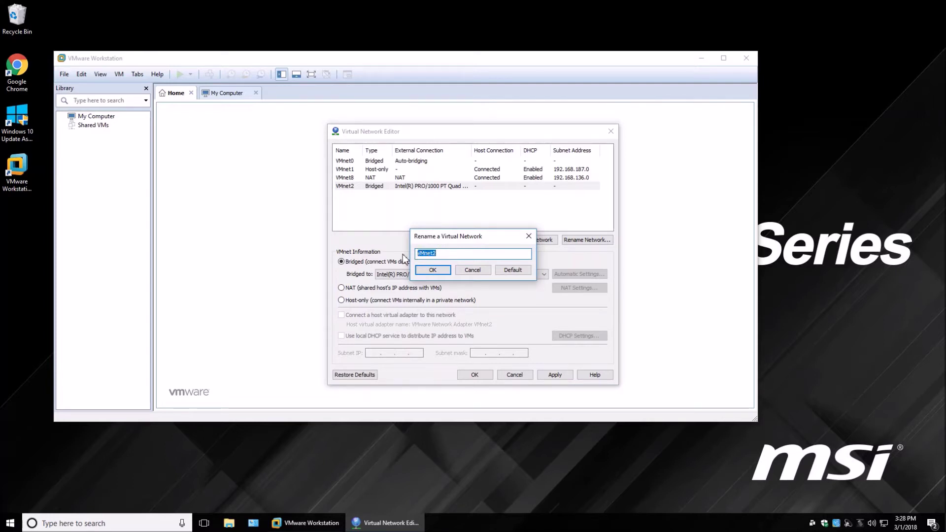
text(DallasNet)
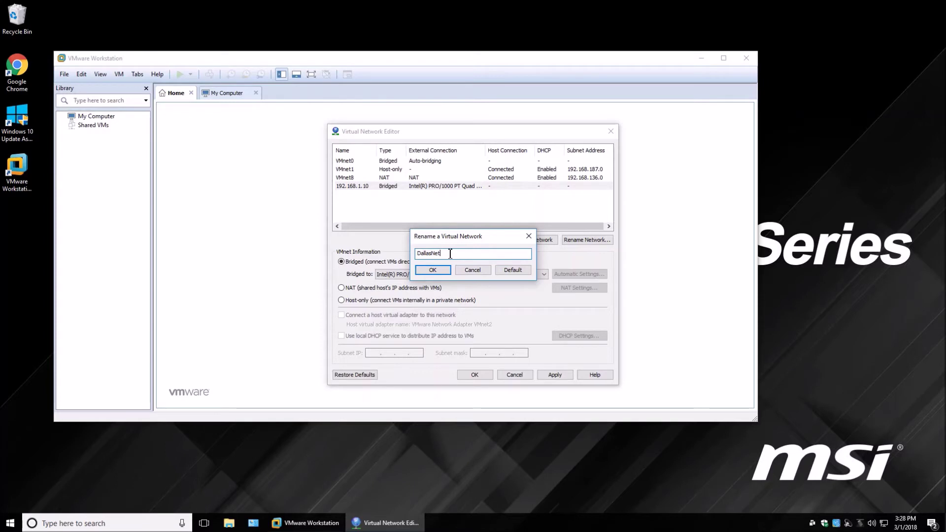
click(432, 270)
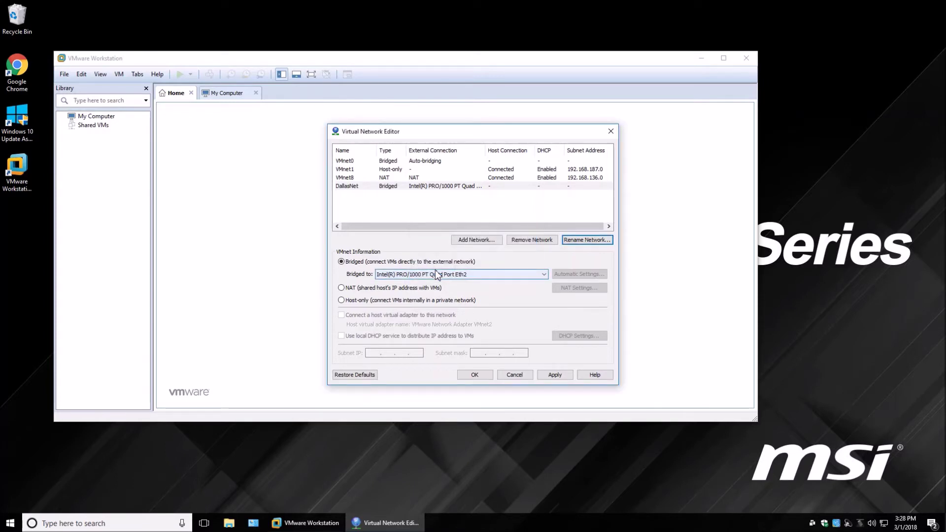
- Bridge DallasNet to the Intel(R) PRO/1000 PT Quad Port Eth1 adapter and save the virtual network configuration
click(440, 273)
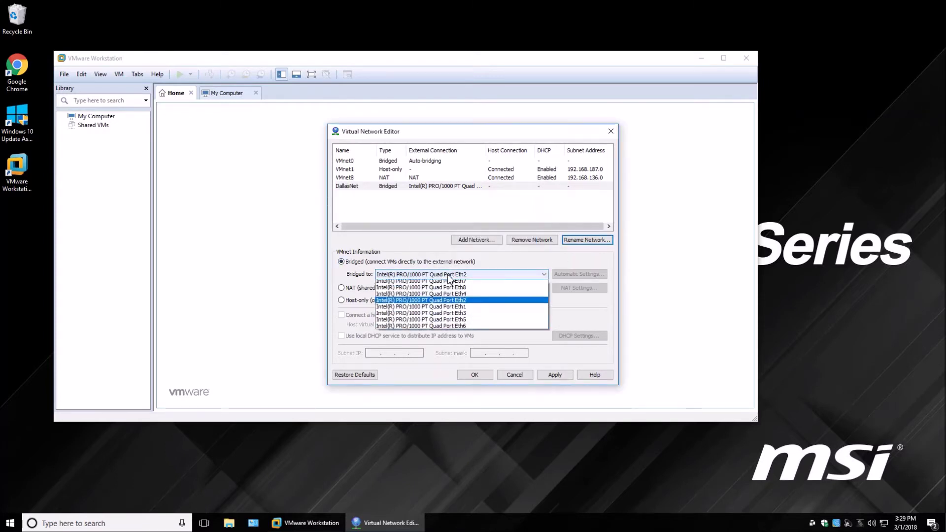
click(459, 309)
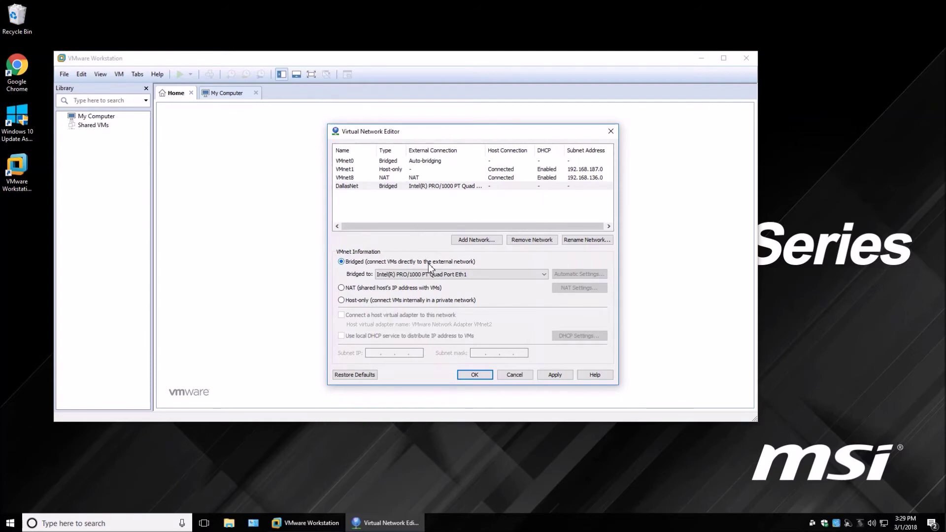
click(475, 374)
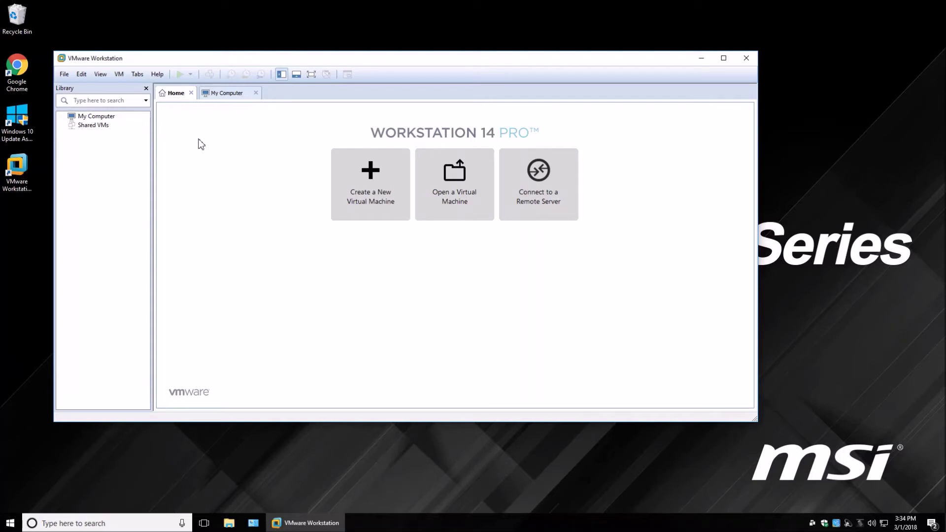
- Start opening an existing virtual machine and browse to the folder C:\vmware\vms\template
click(64, 75)
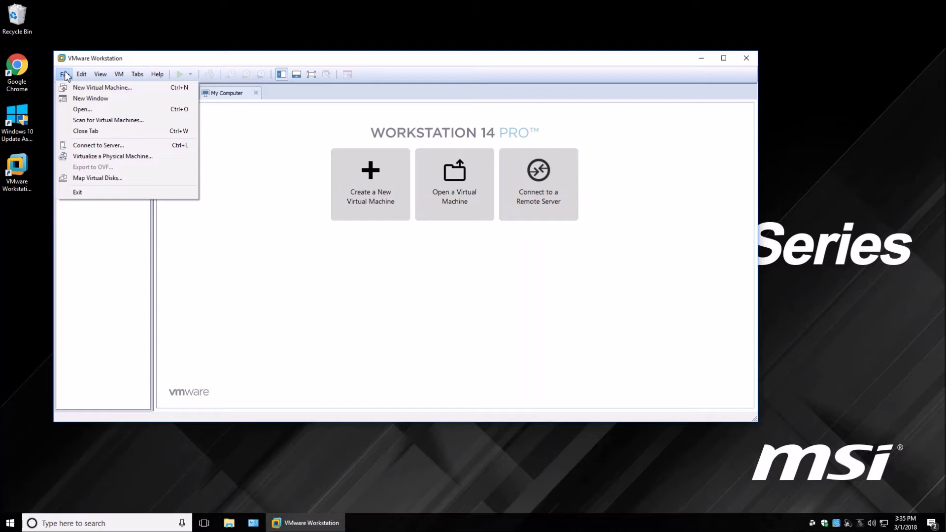
click(86, 112)
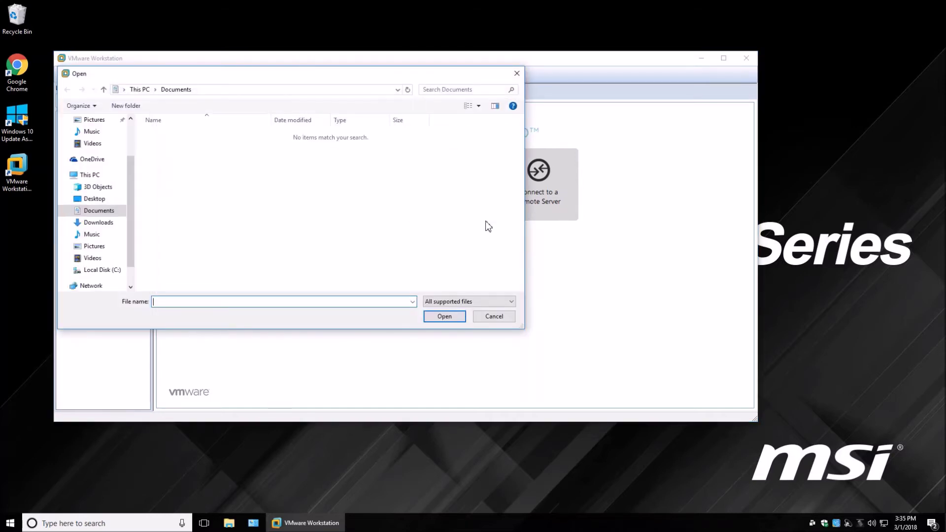
drag(130, 211, 123, 265)
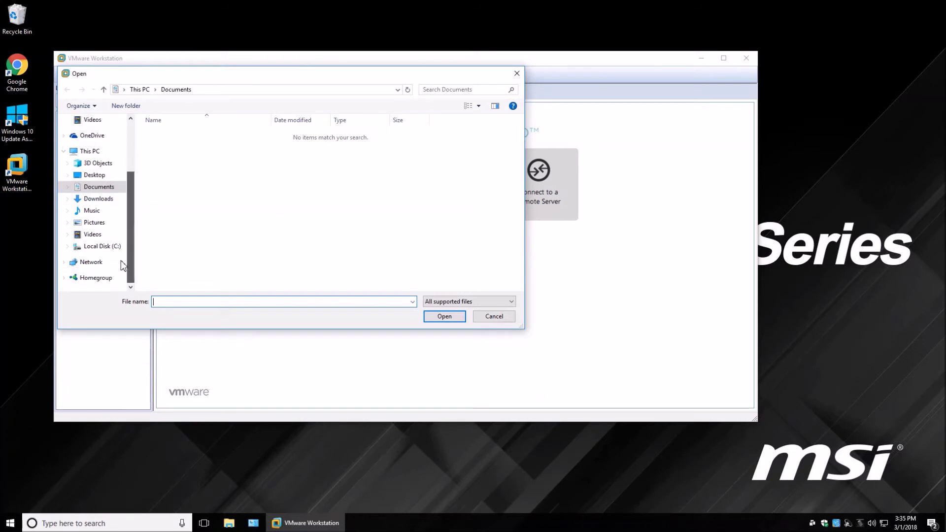
drag(132, 232, 142, 186)
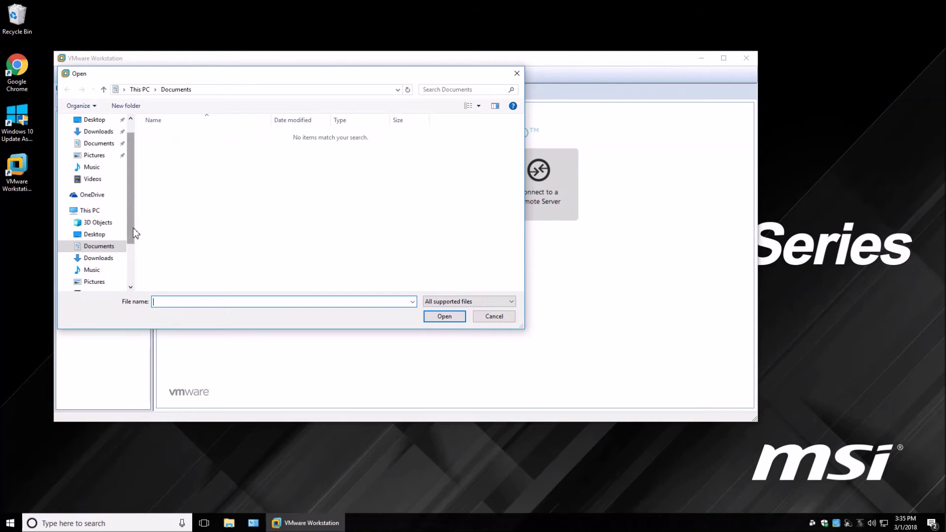
drag(131, 232, 129, 266)
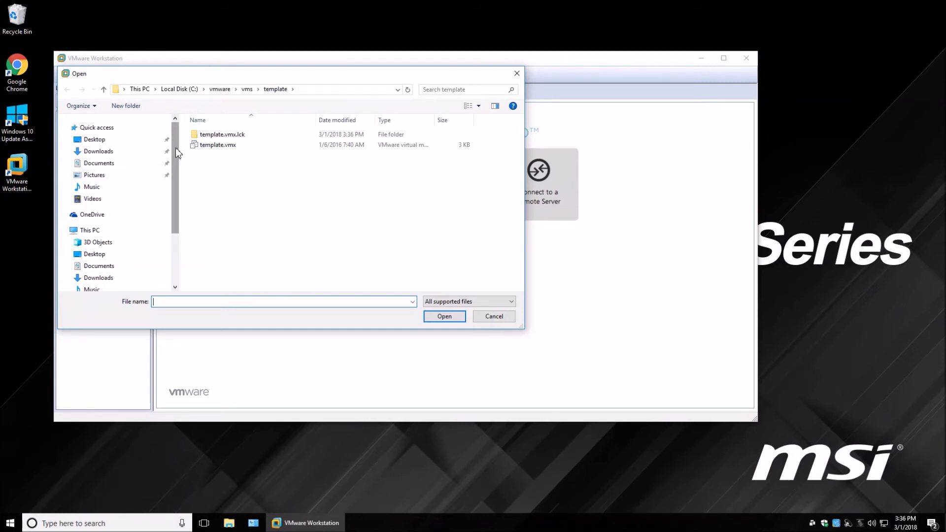
drag(175, 170, 170, 219)
click(68, 247)
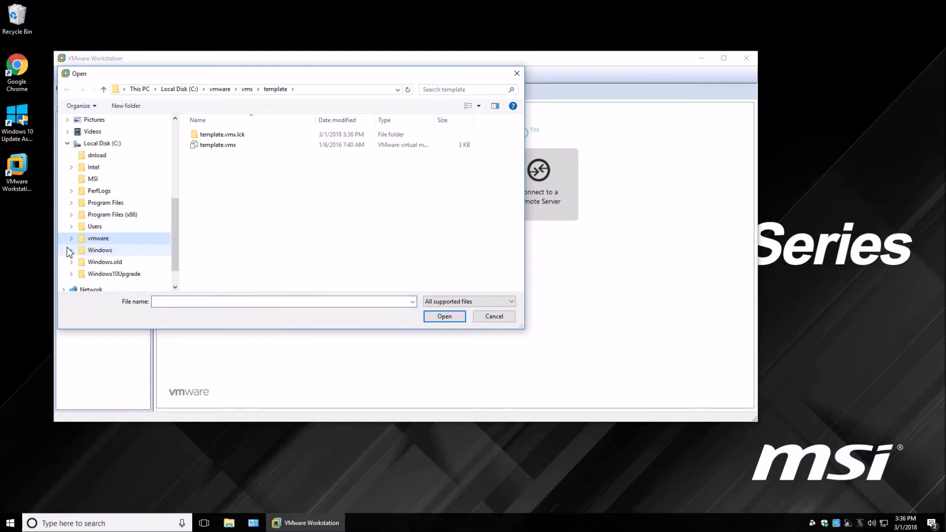
click(72, 244)
click(75, 262)
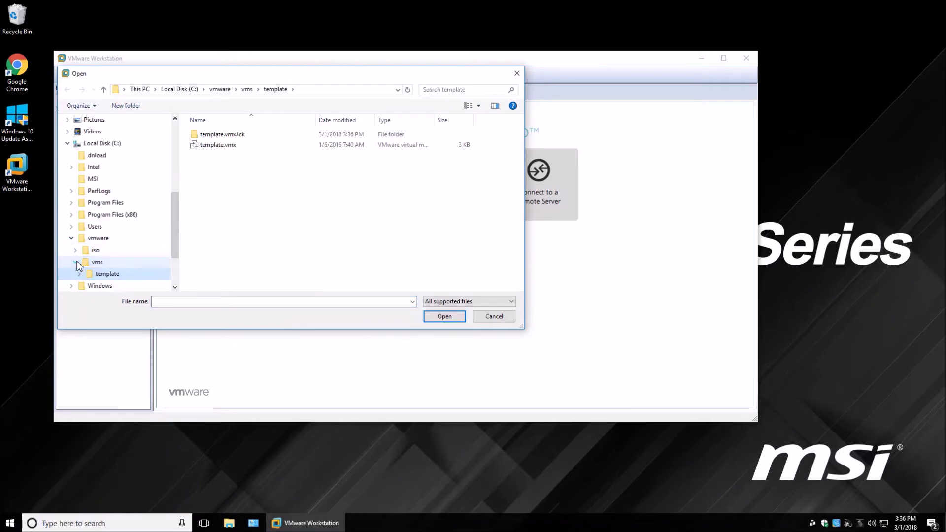
click(79, 274)
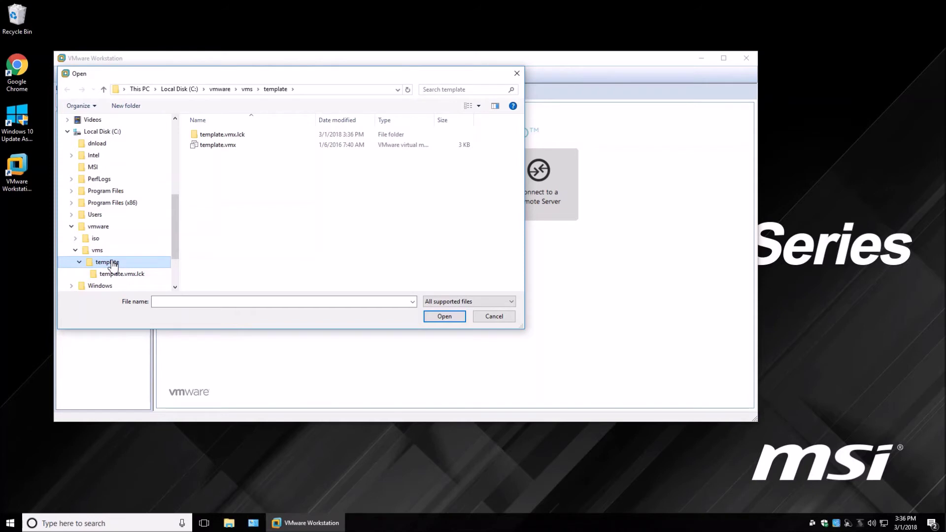
- Open the virtual machine file template.vmx and take ownership of it
click(223, 146)
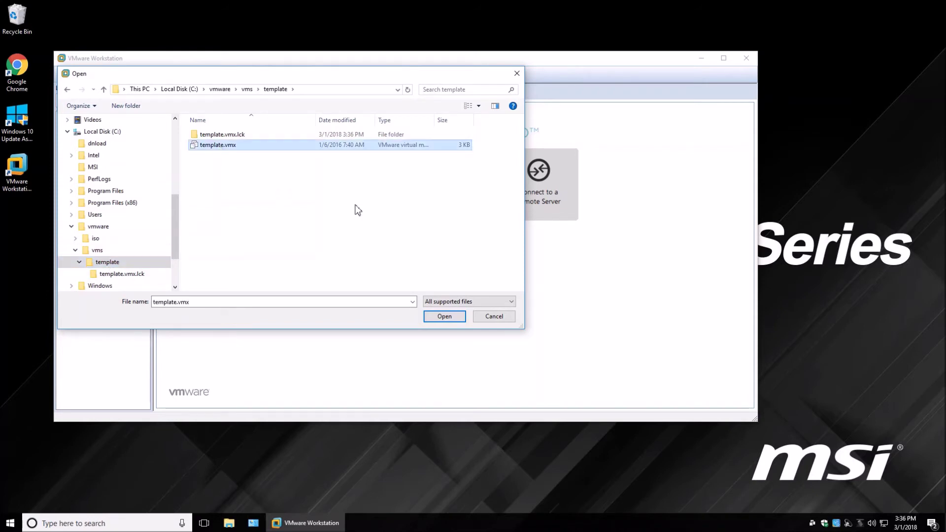
click(444, 316)
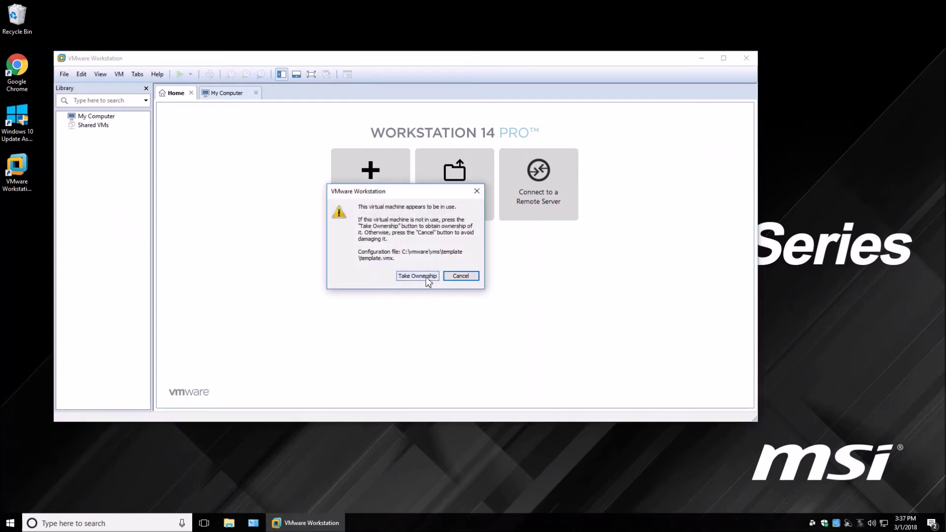
click(427, 277)
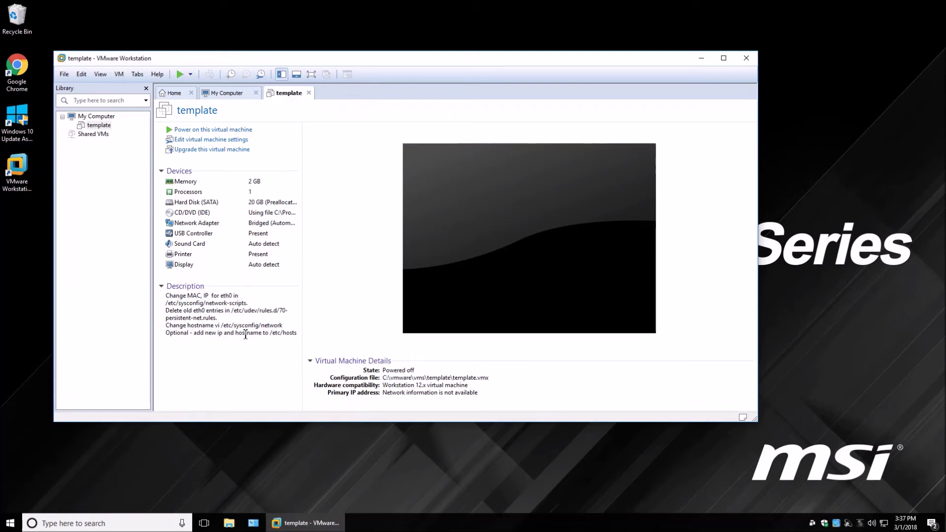
- Connect the template virtual machine's network adapter to the custom virtual network DallasNet (Bridged) and save the settings
click(212, 333)
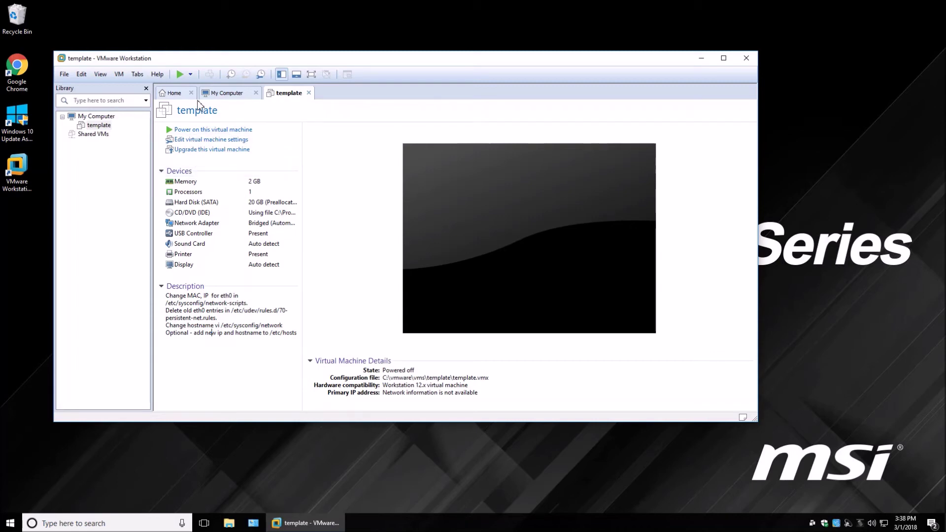
click(230, 140)
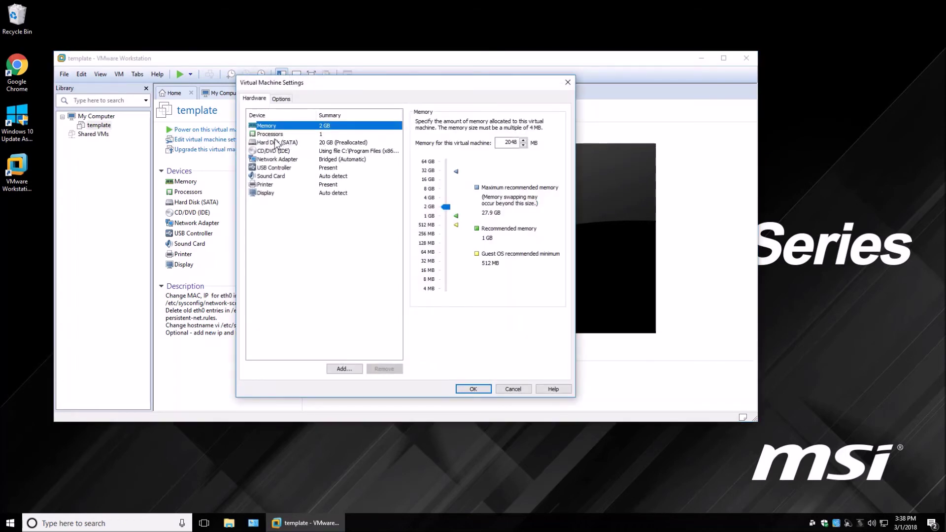
click(292, 161)
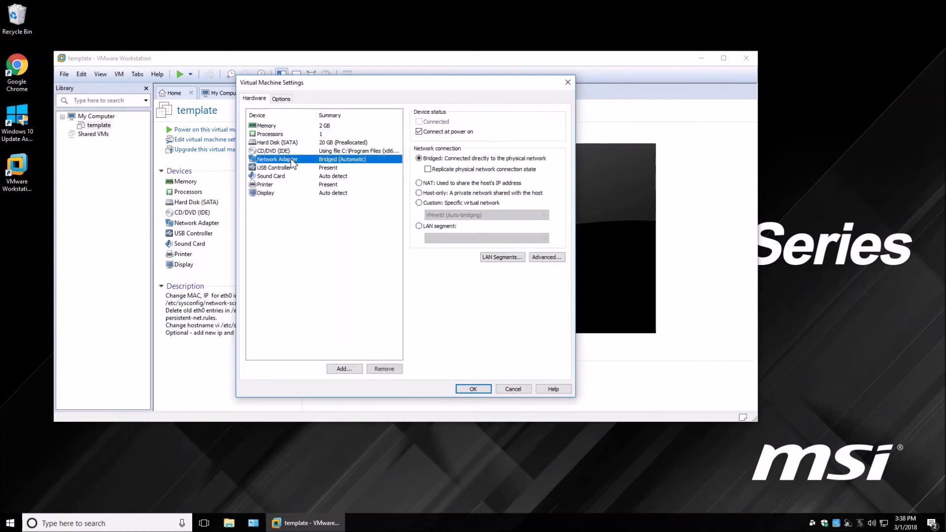
click(419, 204)
click(544, 217)
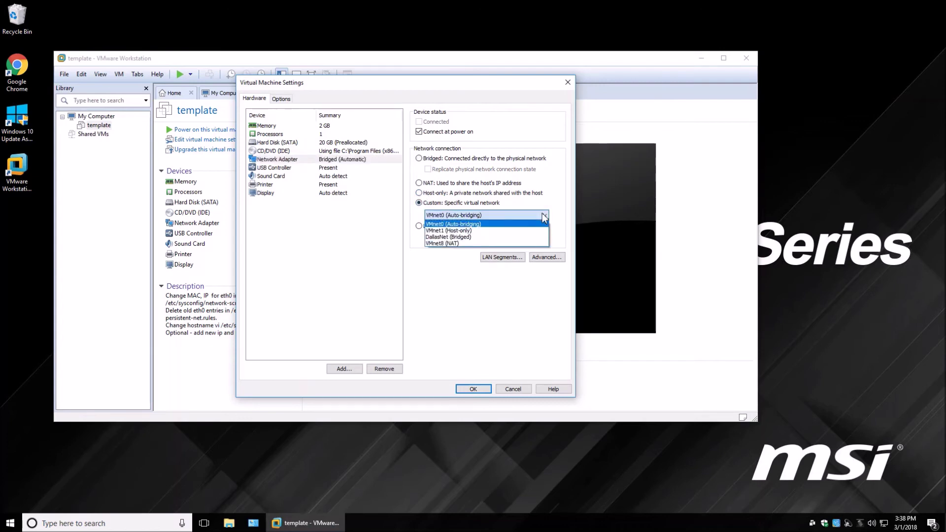
click(467, 237)
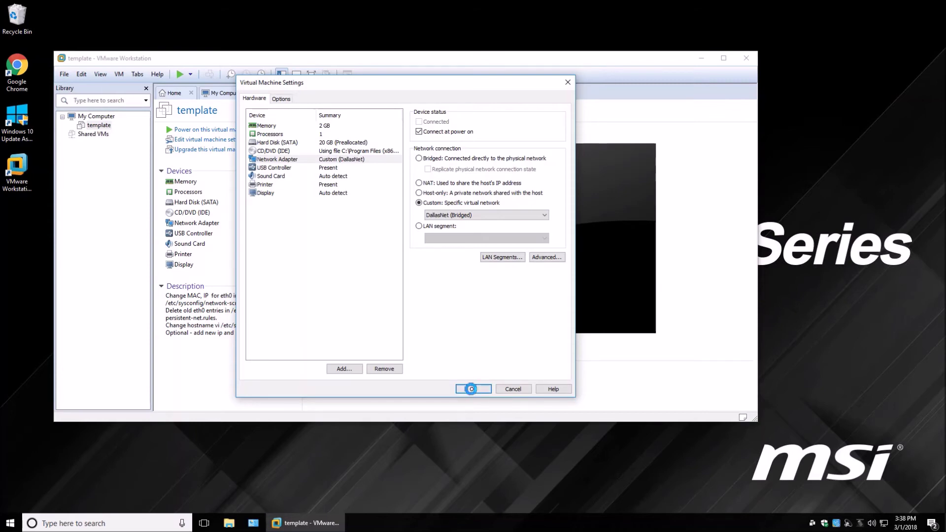
click(472, 389)
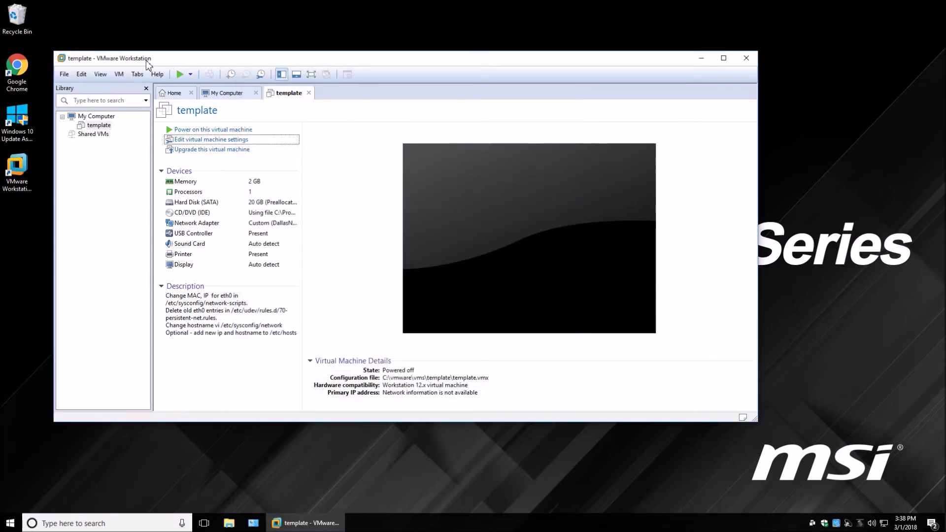
- Power on the template virtual machine and declare it as copied
click(217, 131)
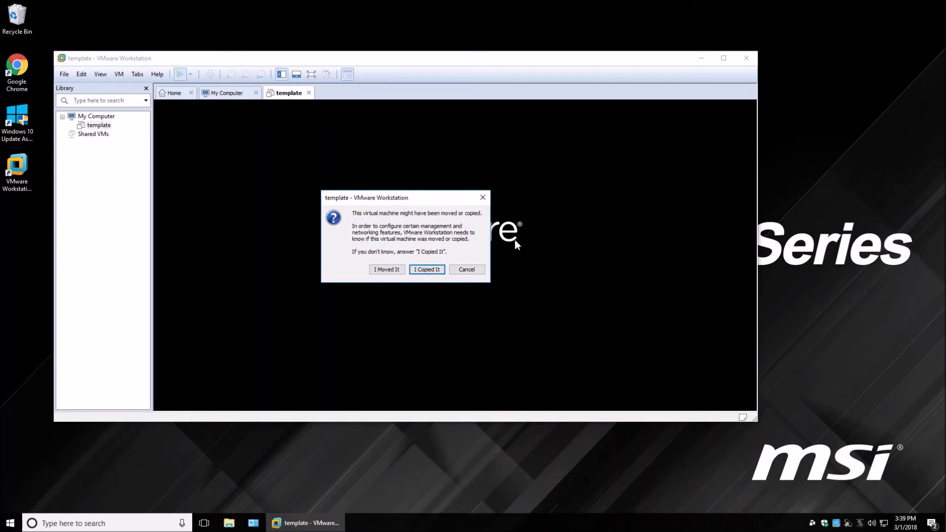
click(430, 270)
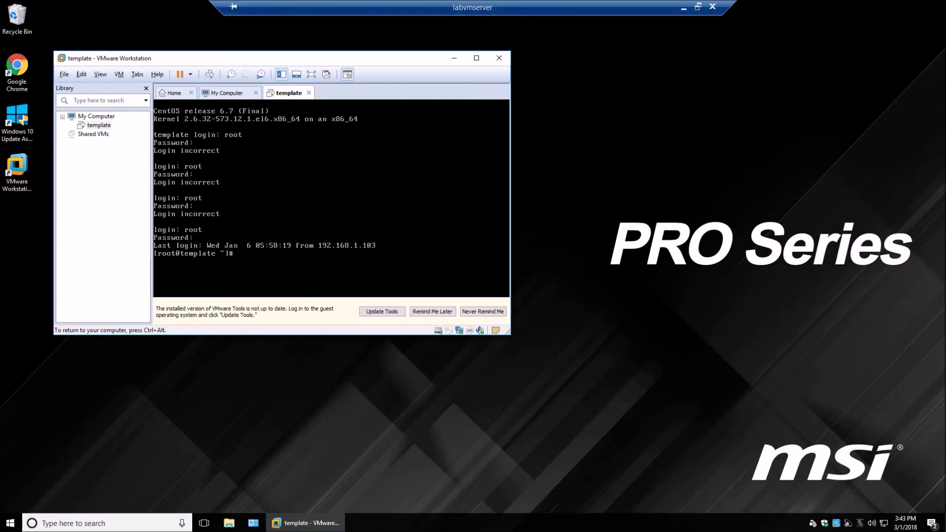
- List all network interfaces in the CentOS guest's console with ifconfig -a
key(Return)
key(Return)
text(ifconfi)
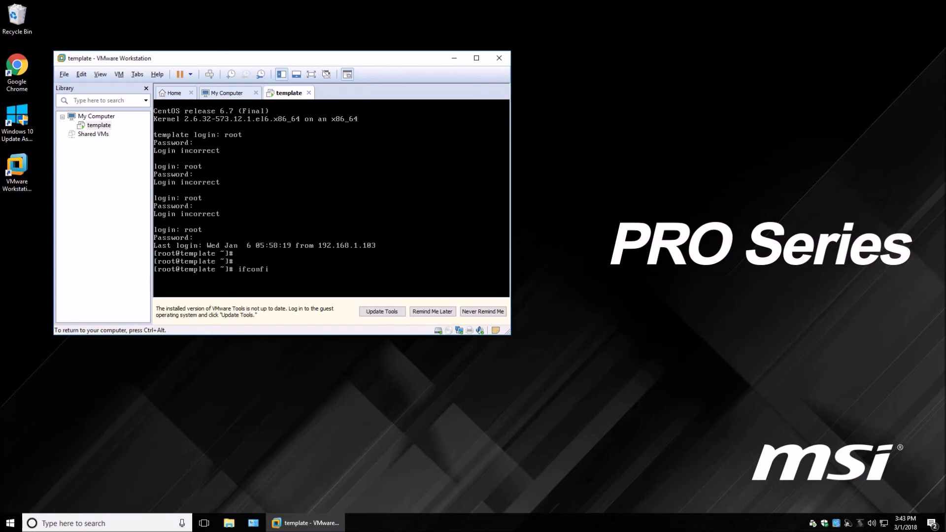
text(g -a)
key(Return)
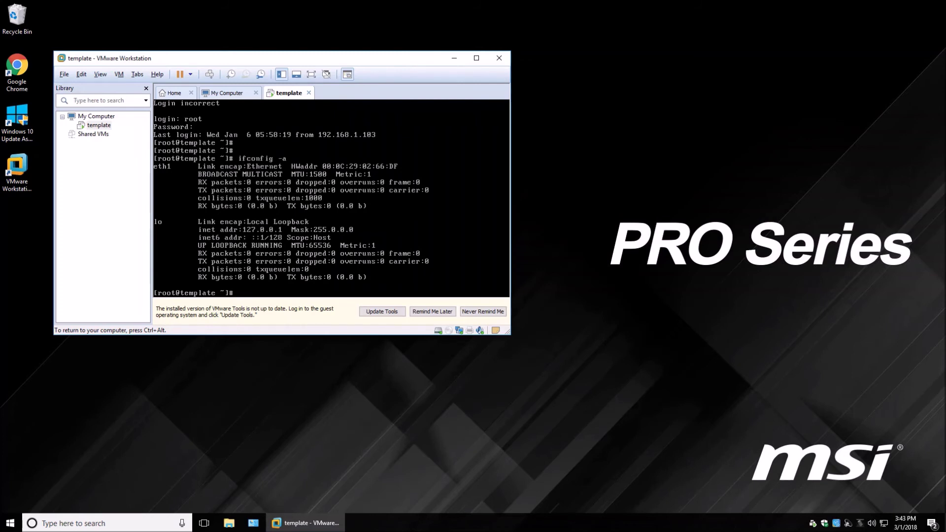
key(ctrl+alt)
click(118, 74)
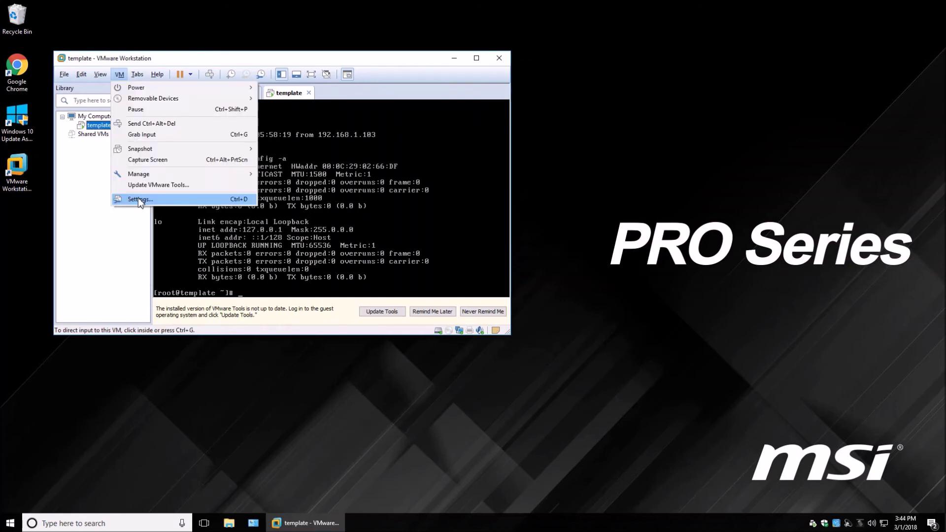
click(435, 194)
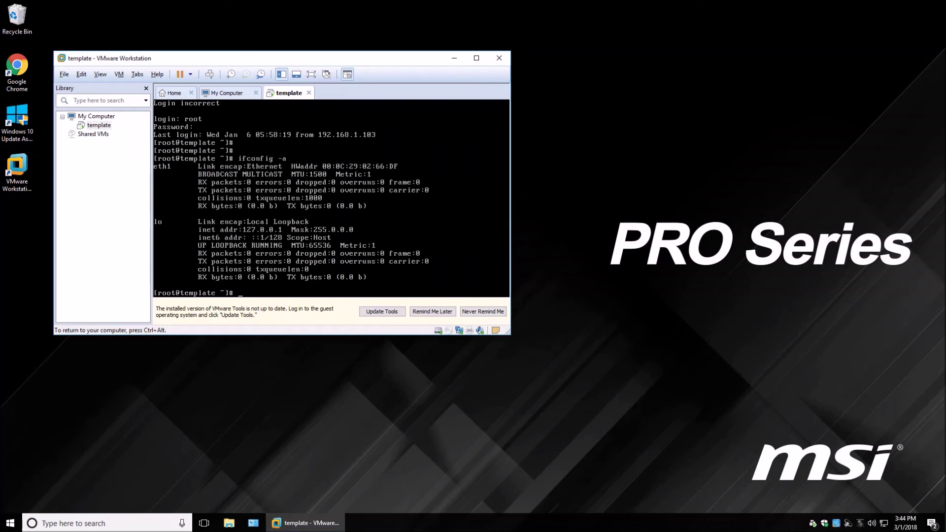
- Start creating a new virtual machine with the Custom (advanced) configuration type and proceed to its hardware compatibility choice
key(ctrl+alt)
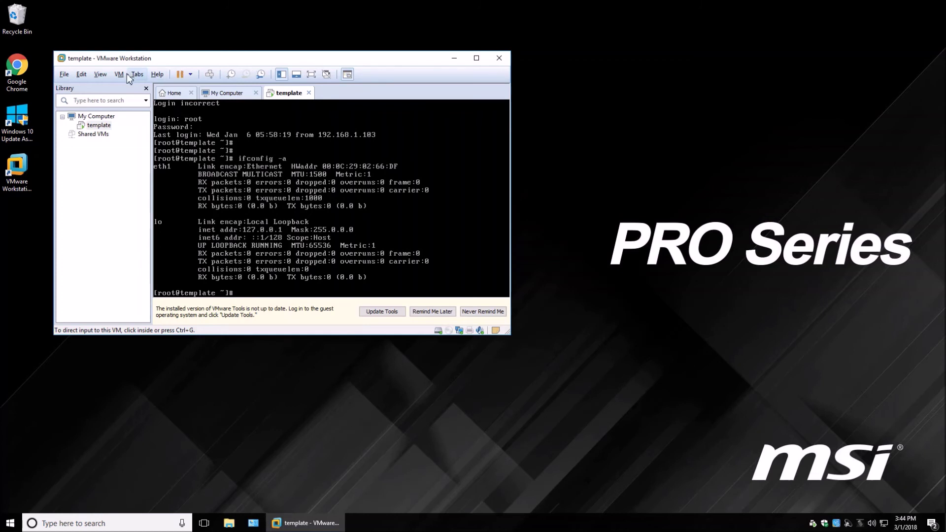
click(65, 74)
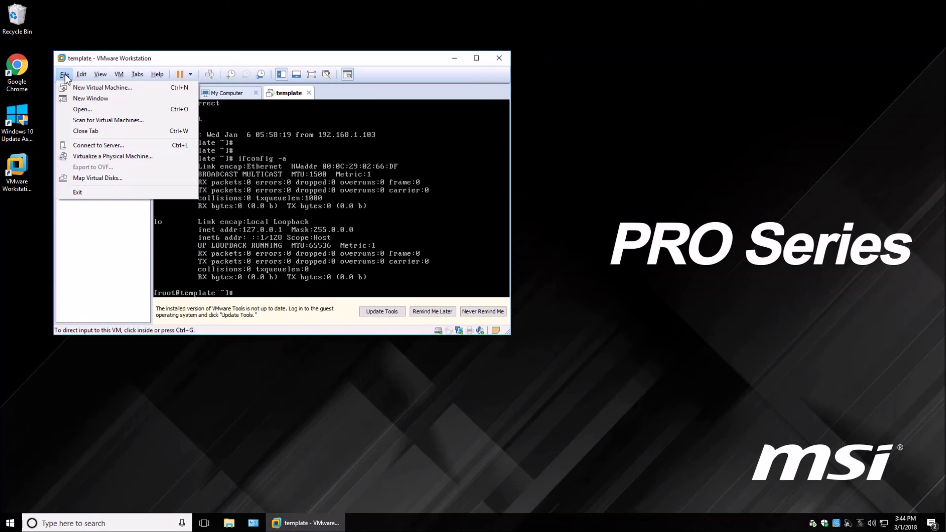
click(107, 91)
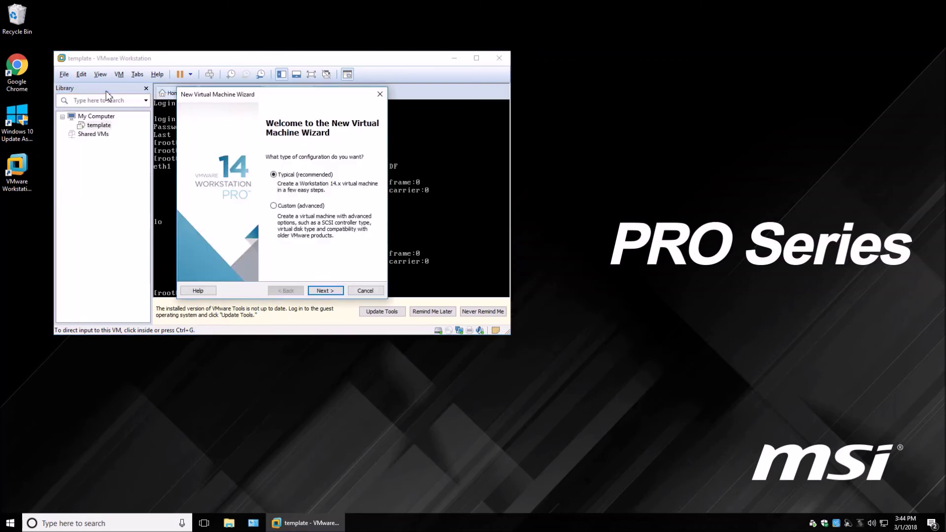
click(273, 206)
click(325, 289)
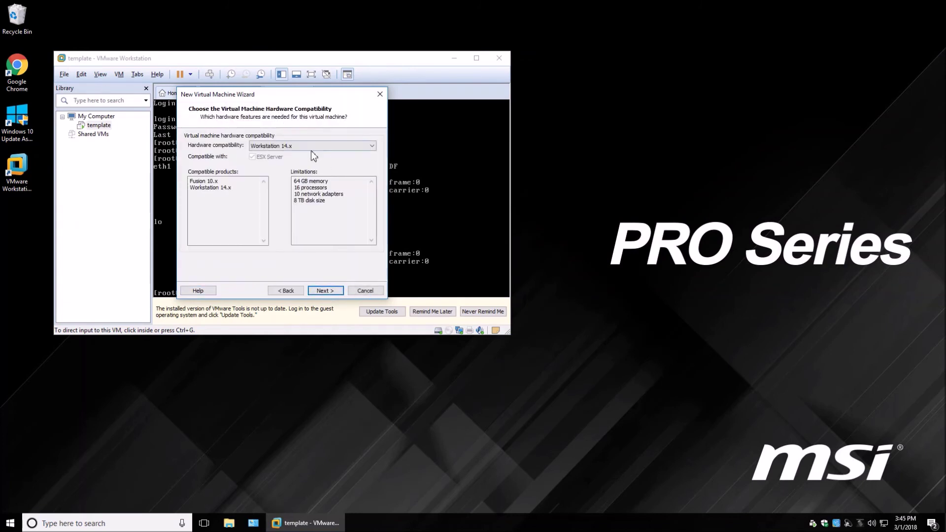
- Accept Workstation 14.x compatibility and choose the installer disc image CentOS-6.7-x86_64-minimal.iso from C:\vmware\iso for the new virtual machine
click(325, 291)
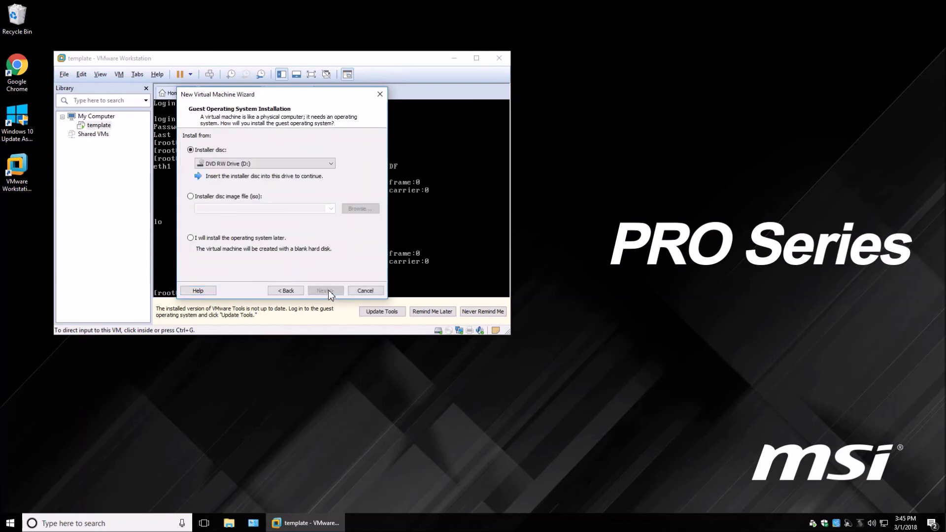
click(191, 197)
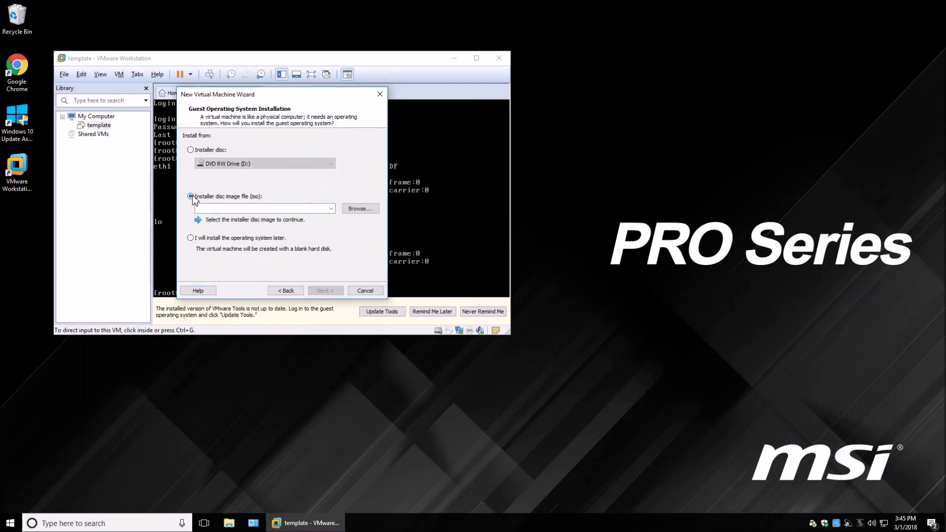
click(368, 209)
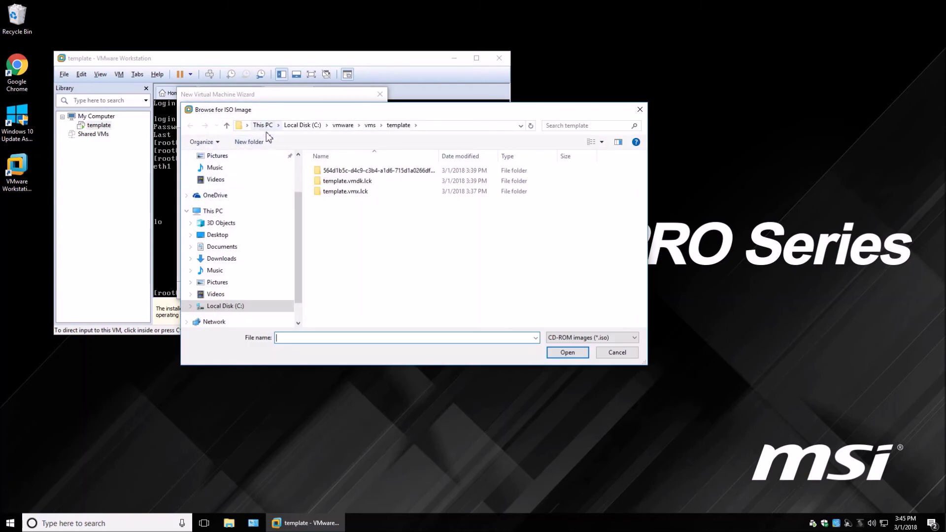
scroll(296, 262, down, 3)
click(190, 285)
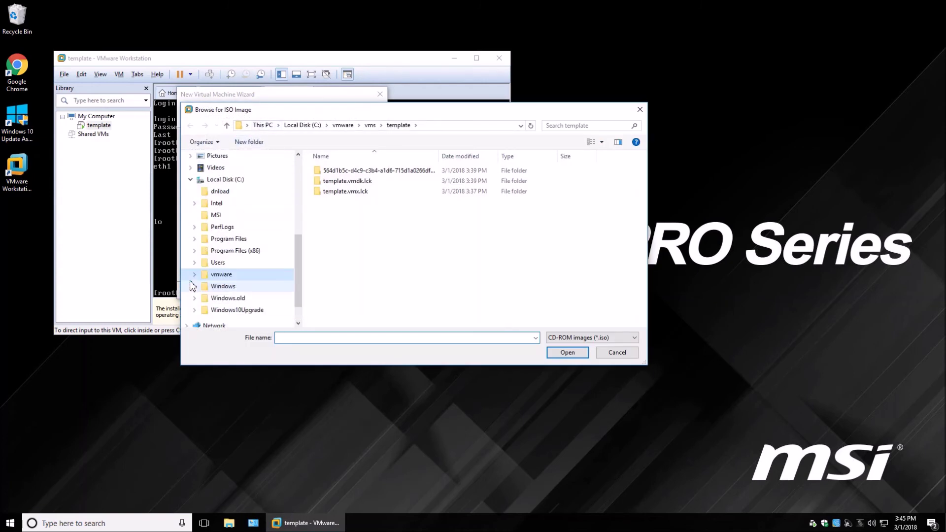
click(194, 274)
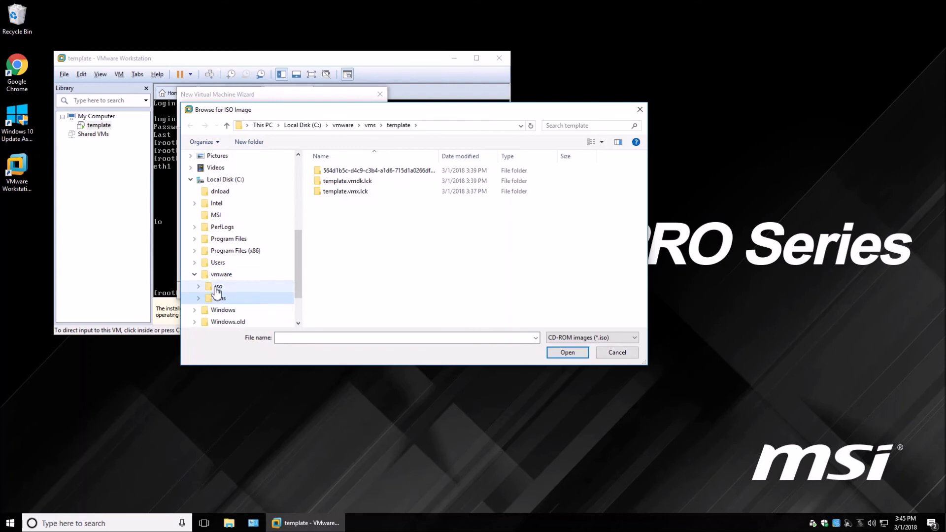
click(217, 287)
click(374, 170)
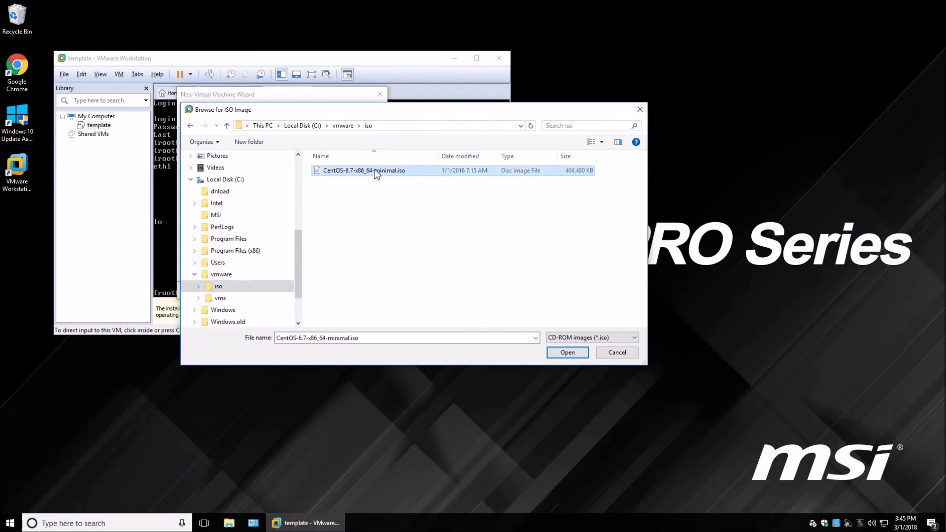
drag(386, 111, 600, 172)
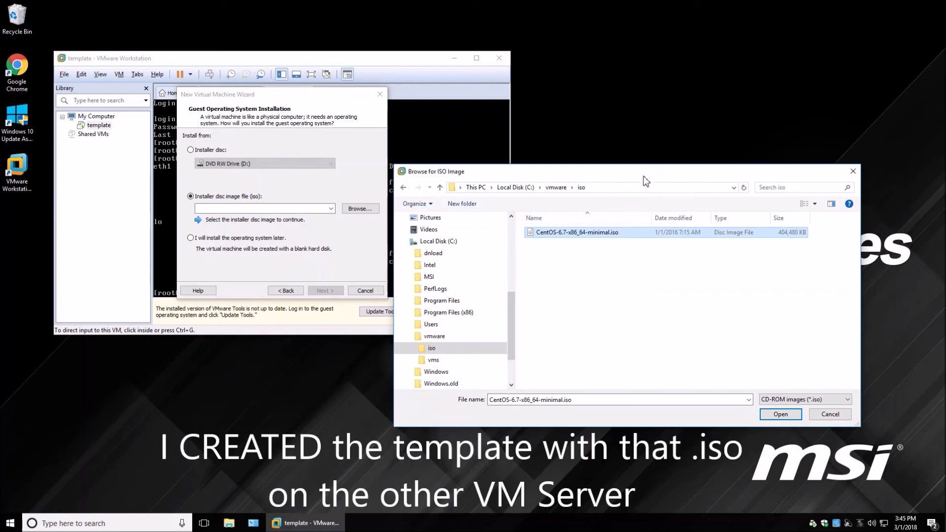
drag(645, 181, 363, 85)
click(505, 326)
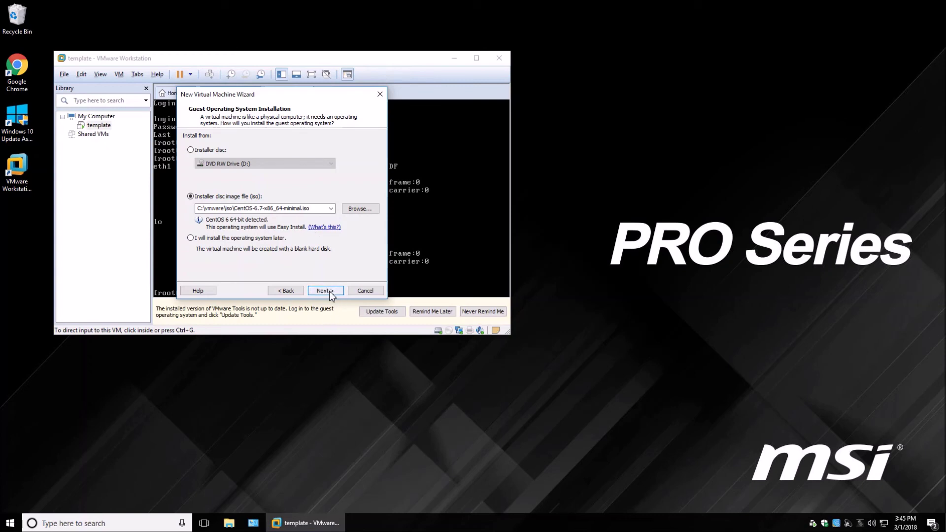
- View the Easy Install documentation, and cancel the new virtual machine's creation after reviewing its settings summary
click(326, 228)
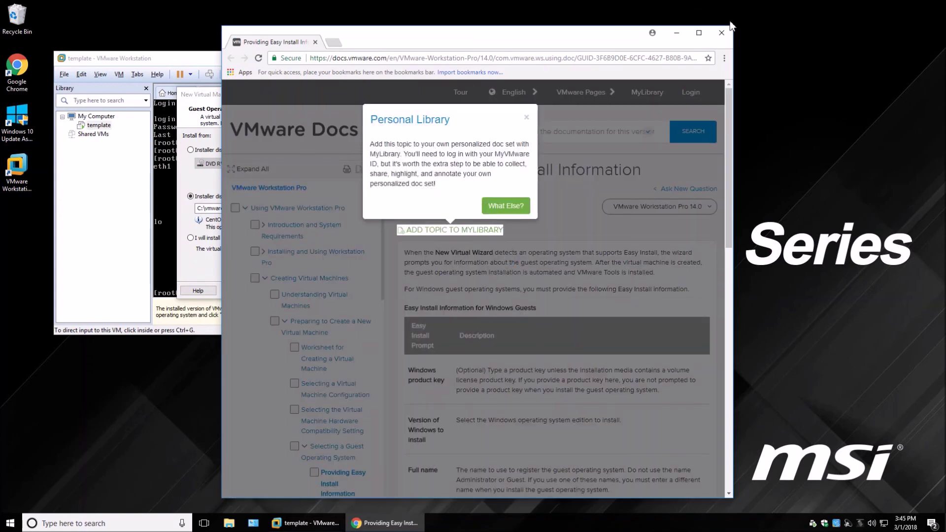
click(720, 34)
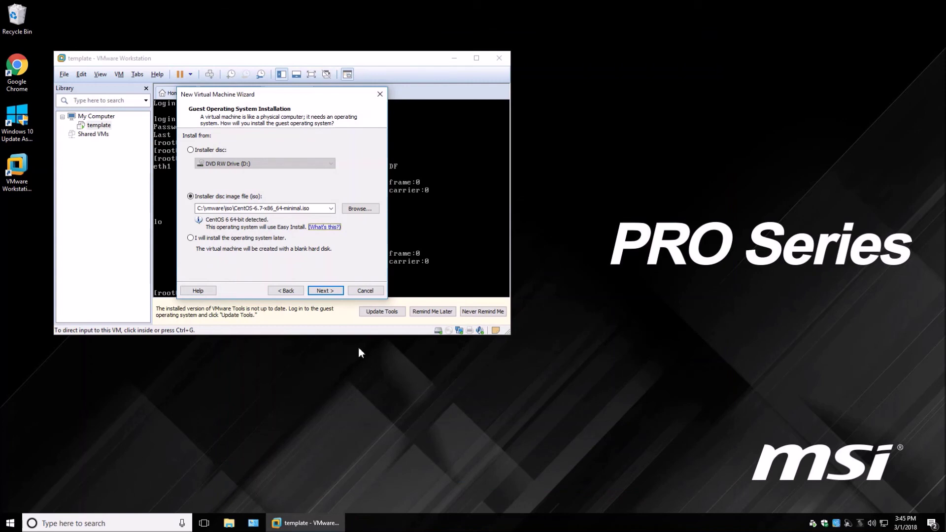
click(325, 290)
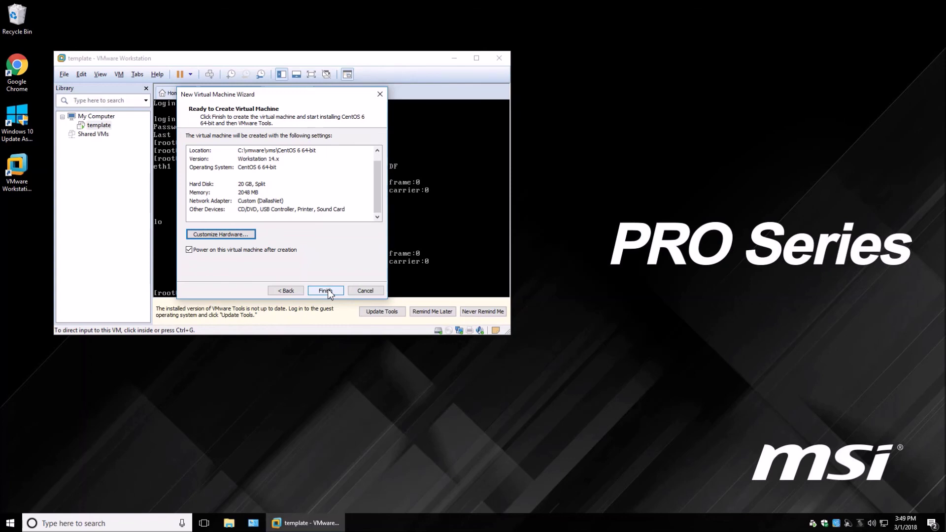
click(360, 291)
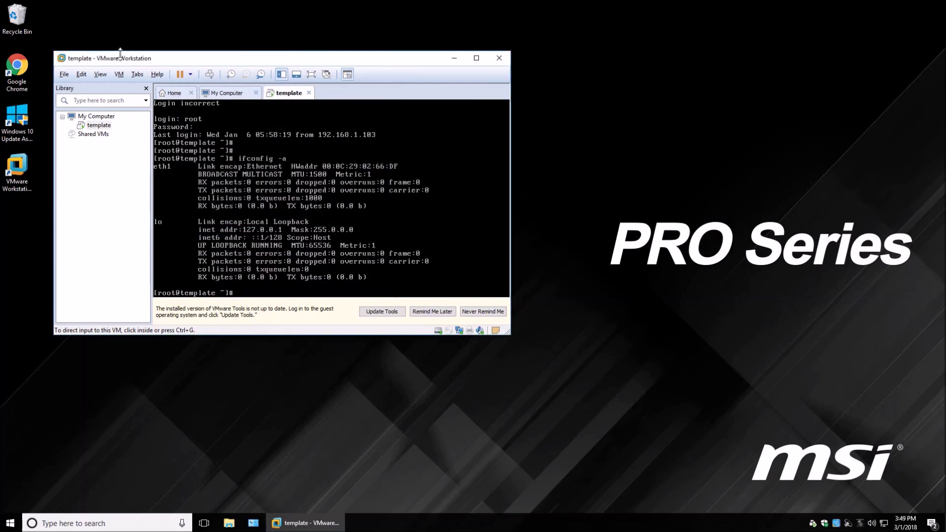